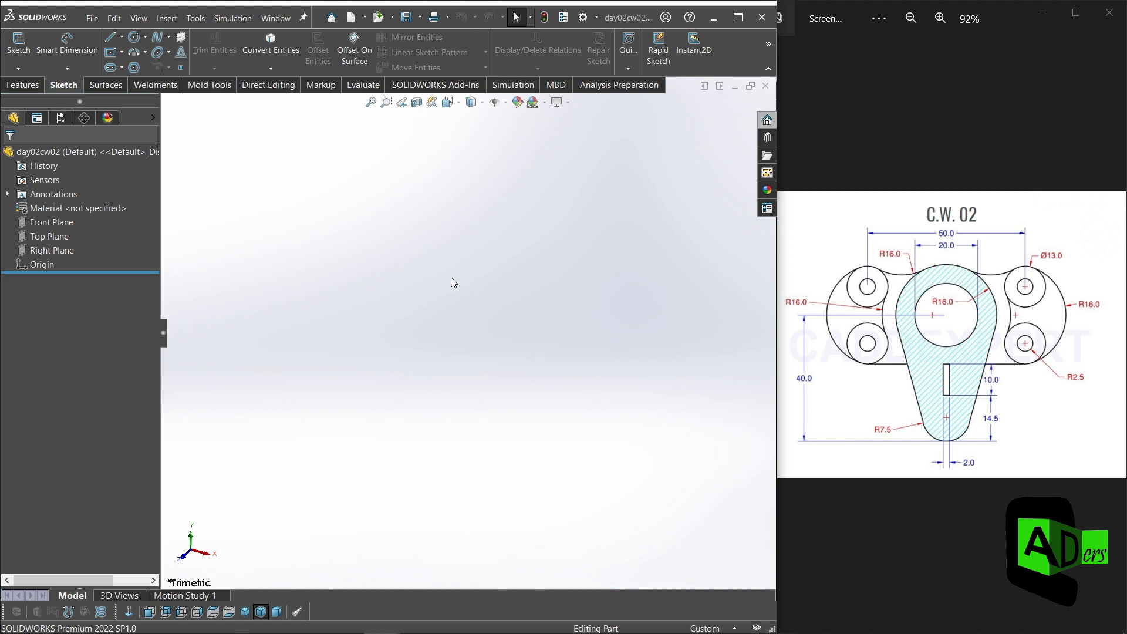
Start a sketch on the Front Plane and draw two concentric circles at the origin, with radii of about 32 mm and 52 mm
{"action": "left_click", "coordinate": [59, 222]}
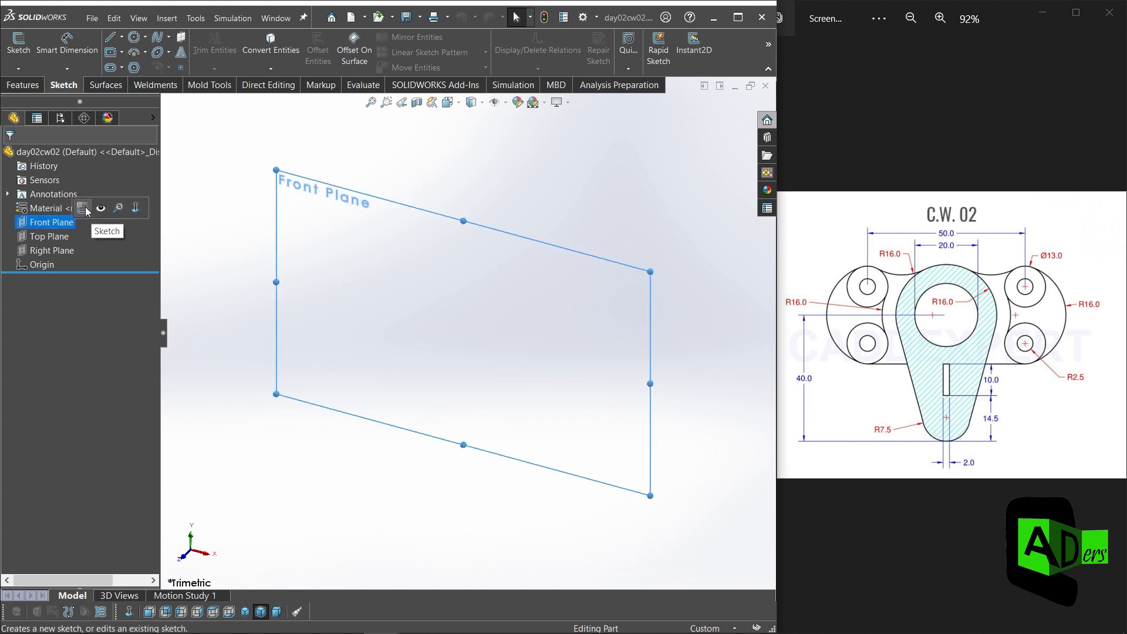
{"action": "left_click", "coordinate": [83, 209]}
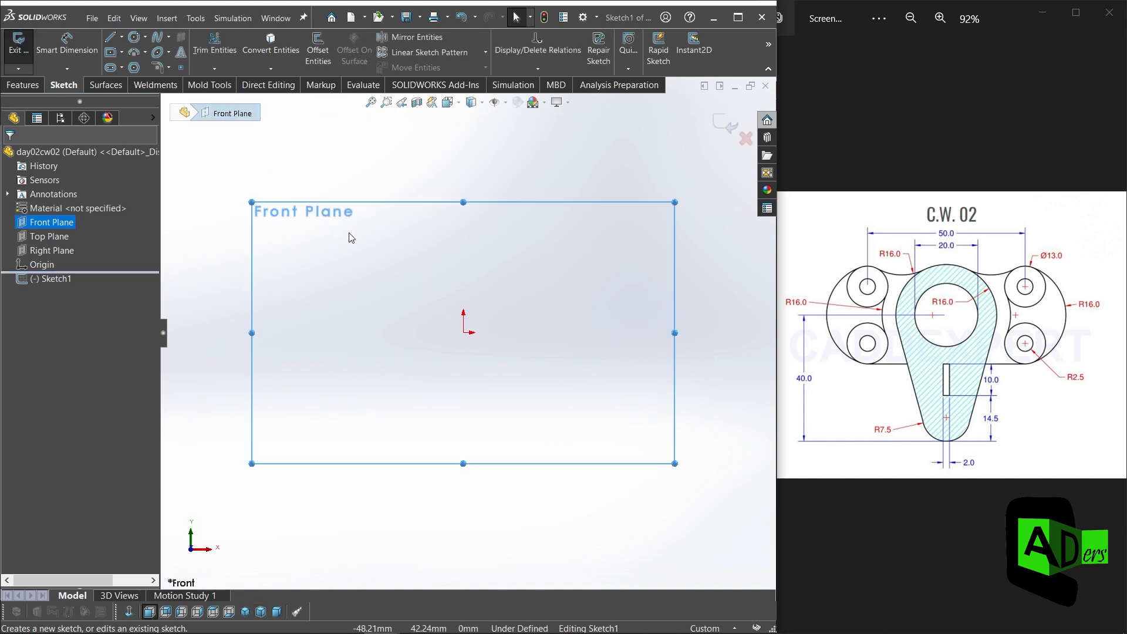
{"action": "left_click", "coordinate": [134, 37]}
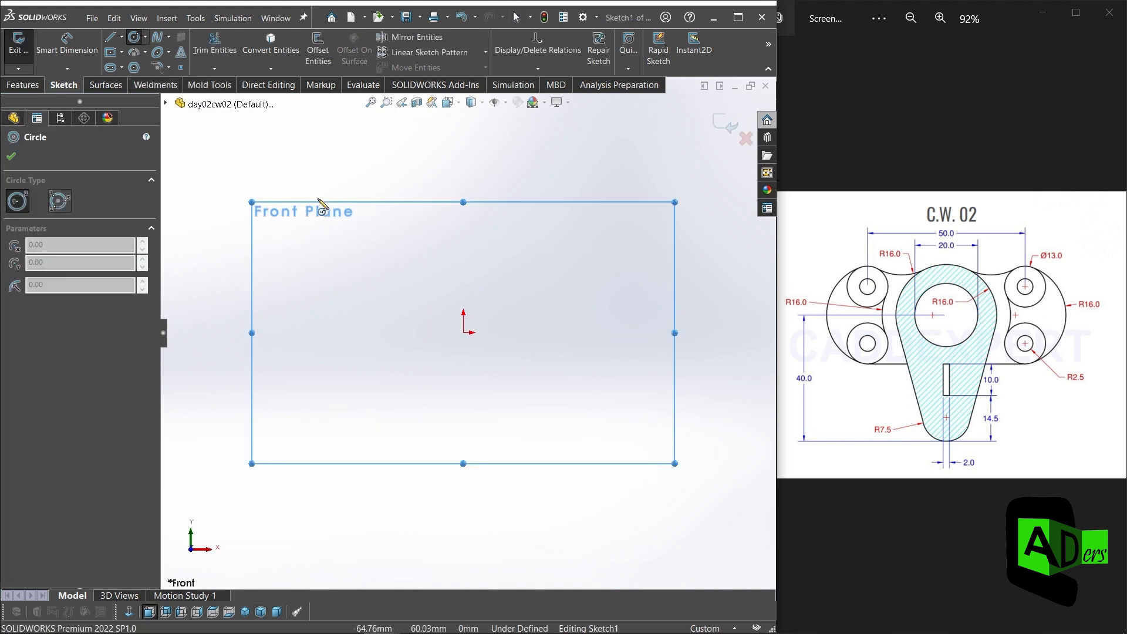
{"action": "left_click", "coordinate": [464, 333]}
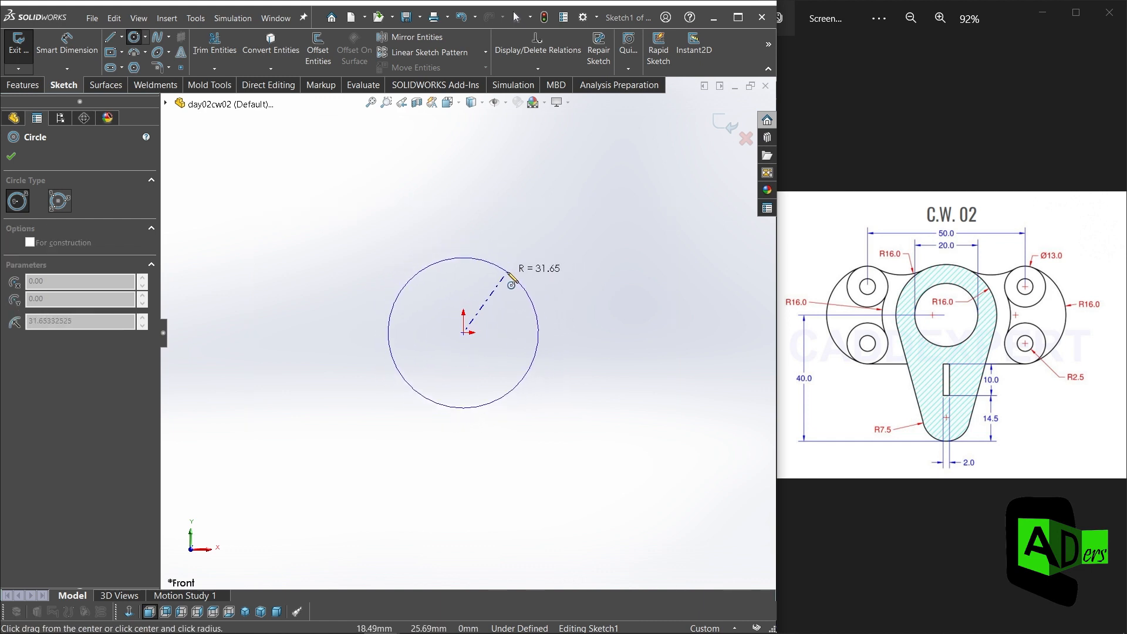
{"action": "left_click", "coordinate": [511, 284]}
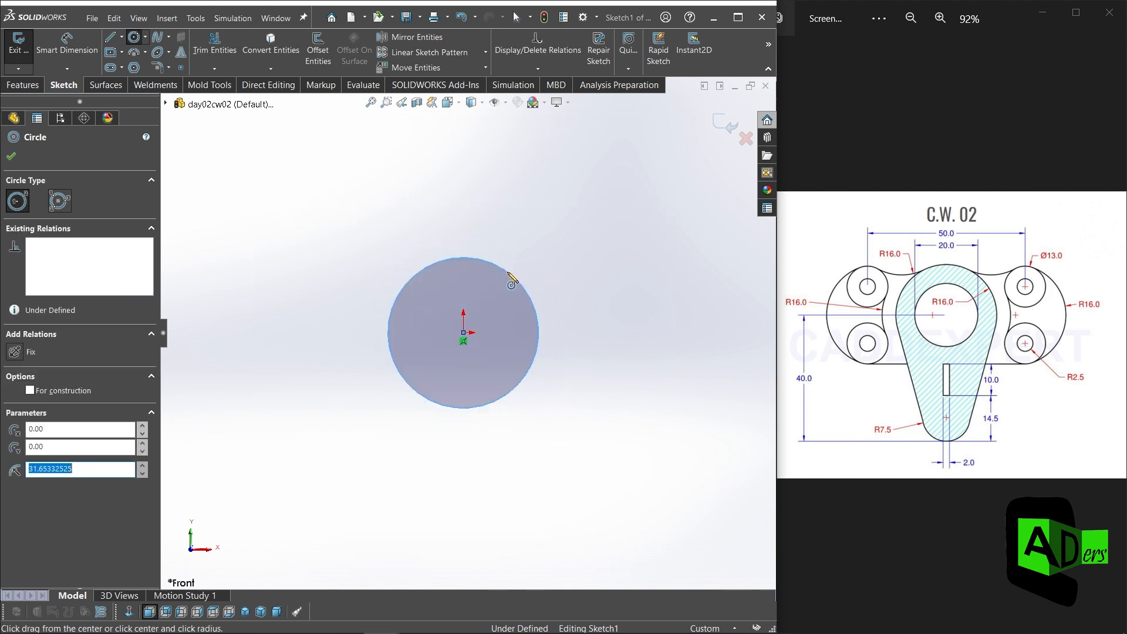
{"action": "left_click", "coordinate": [464, 333]}
{"action": "left_click", "coordinate": [573, 275]}
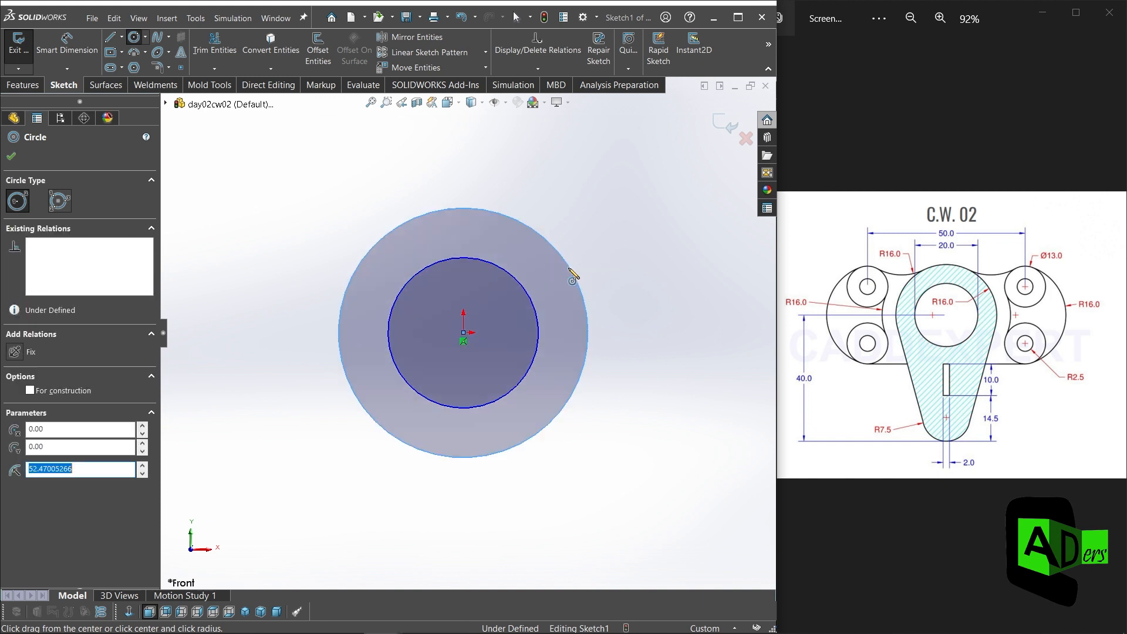
Dimension the outer circle at the origin to a diameter of 32 mm
{"action": "left_click", "coordinate": [67, 44]}
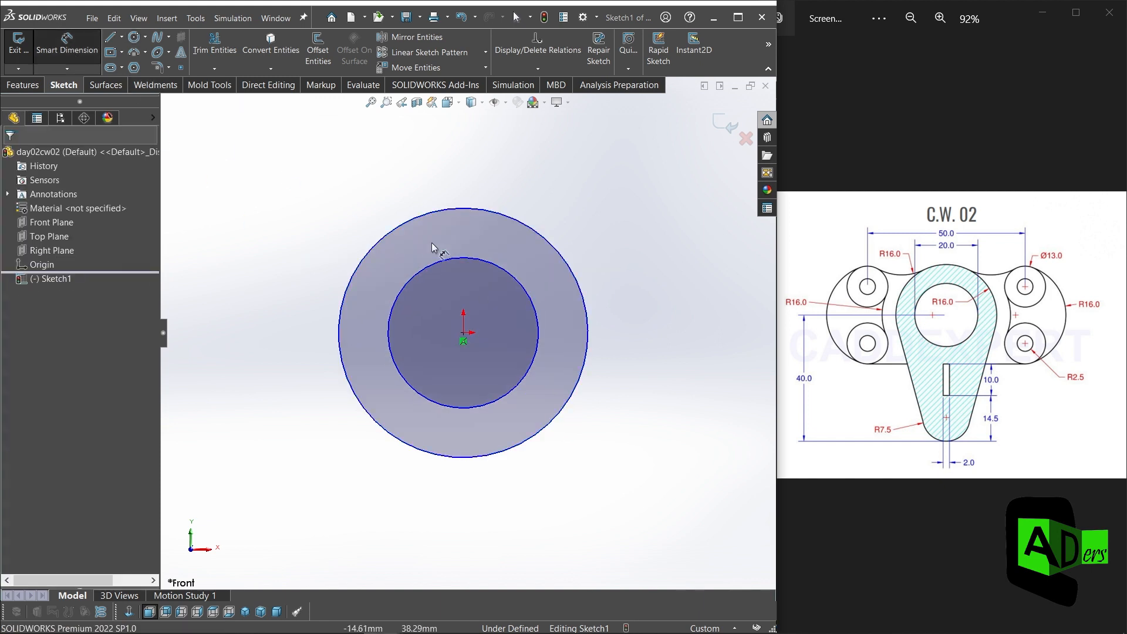
{"action": "left_click", "coordinate": [568, 256]}
{"action": "left_click", "coordinate": [625, 203]}
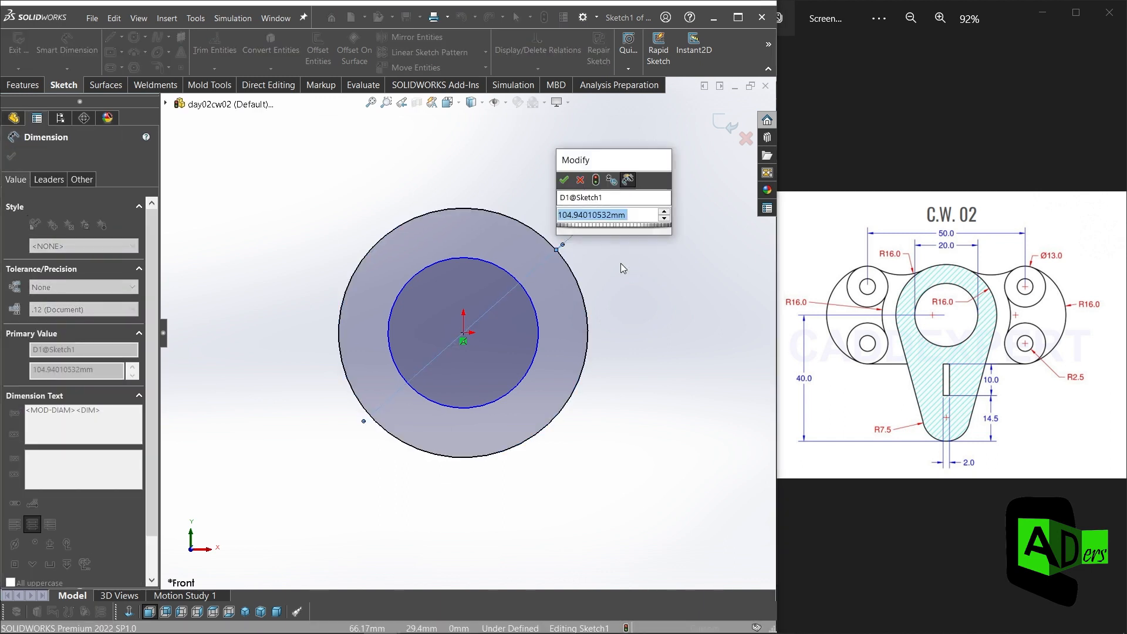
{"action": "type", "text": "32"}
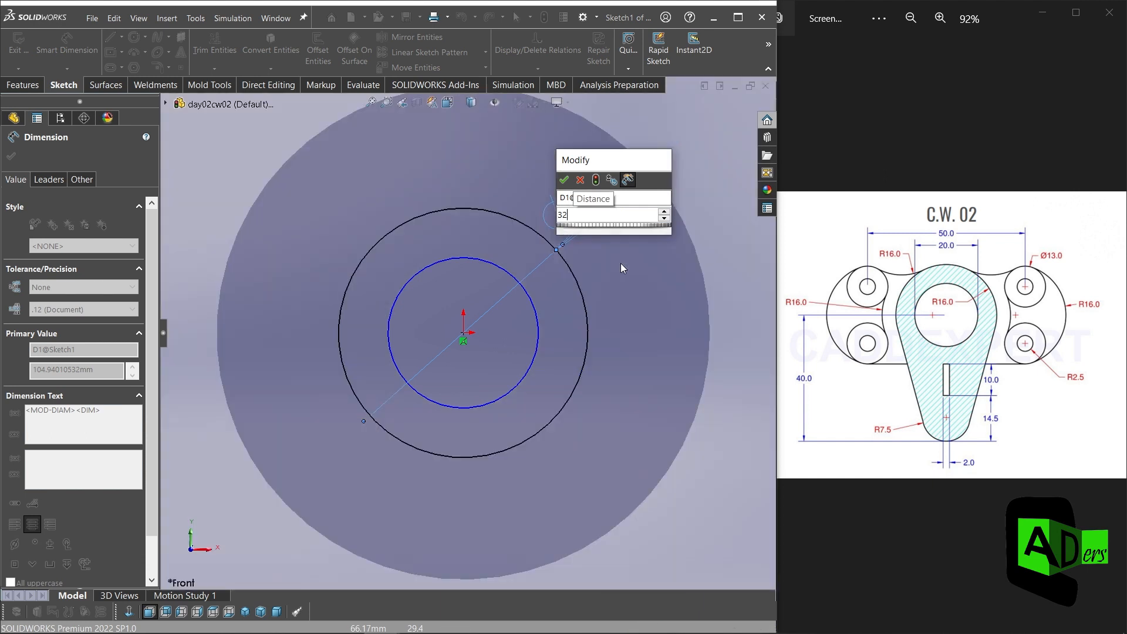
{"action": "key", "text": "Return"}
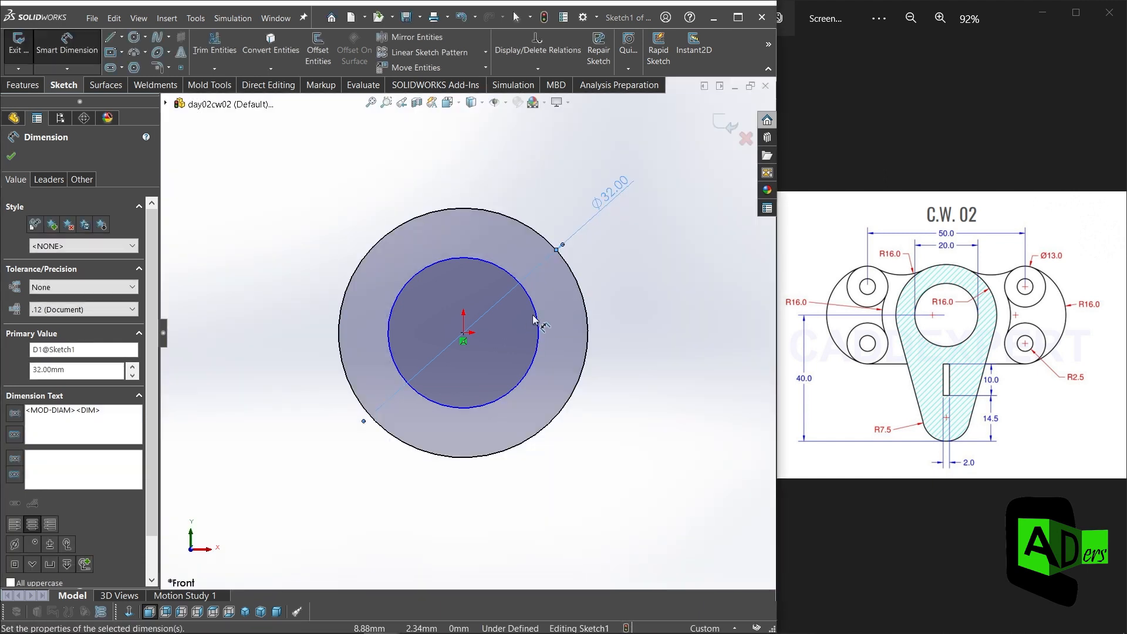
Dimension the inner circle at the origin to a diameter of 20 mm
{"action": "left_click", "coordinate": [536, 317]}
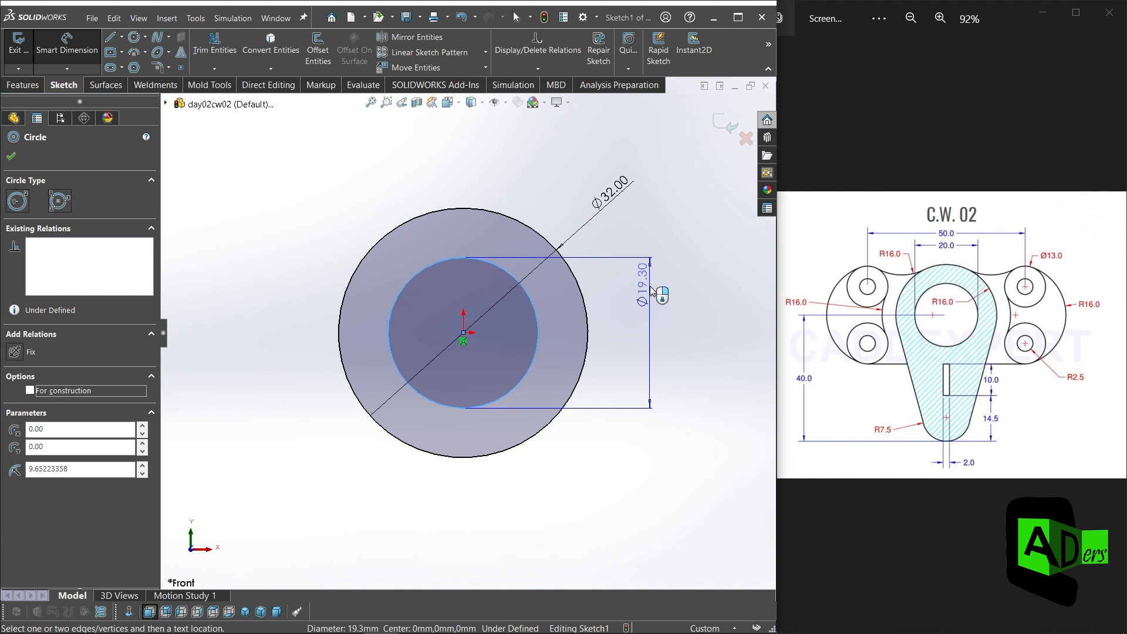
{"action": "left_click", "coordinate": [650, 340]}
{"action": "type", "text": "20"}
{"action": "key", "text": "Return"}
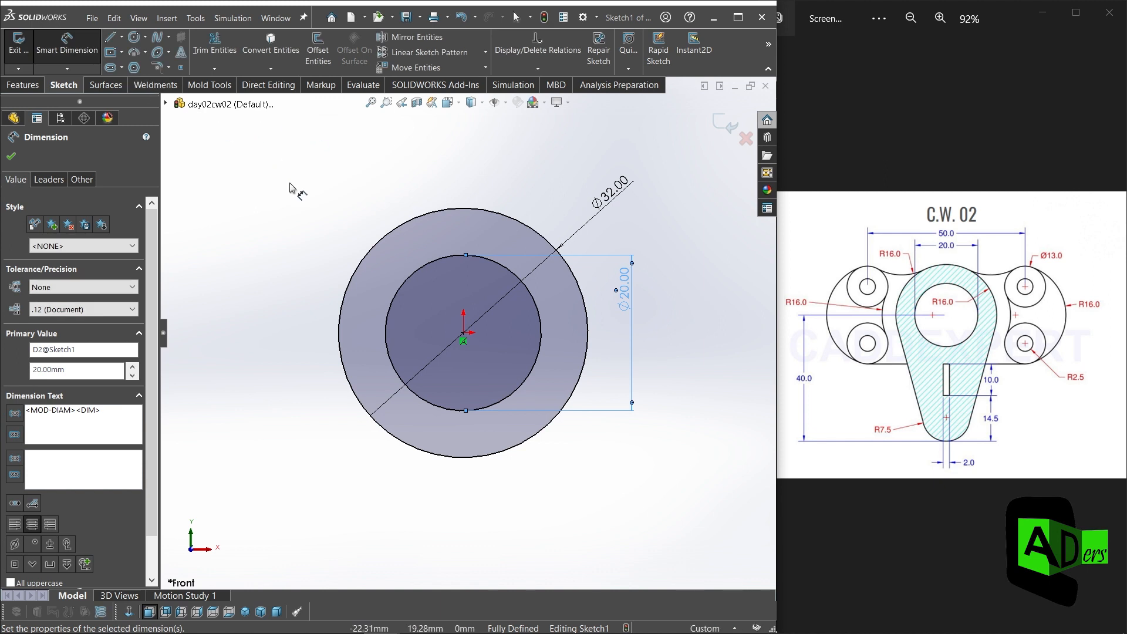
Draw two construction lines from the origin past the outer circle, one horizontal toward +X and one vertical toward -Y
{"action": "key", "text": "l"}
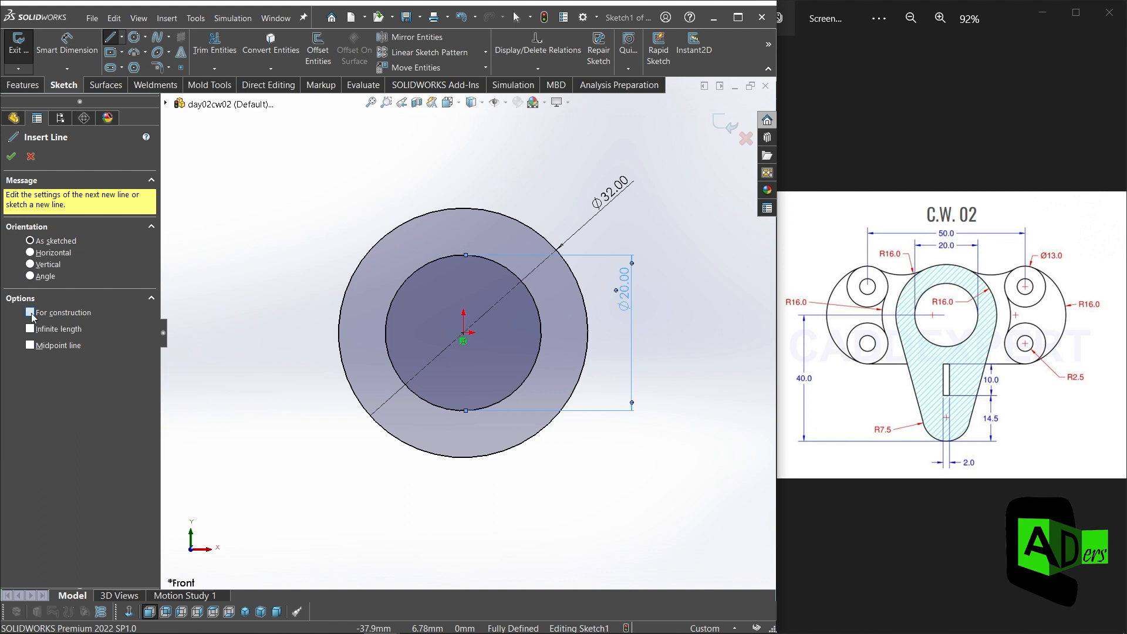
{"action": "left_click", "coordinate": [464, 332]}
{"action": "left_click", "coordinate": [689, 333]}
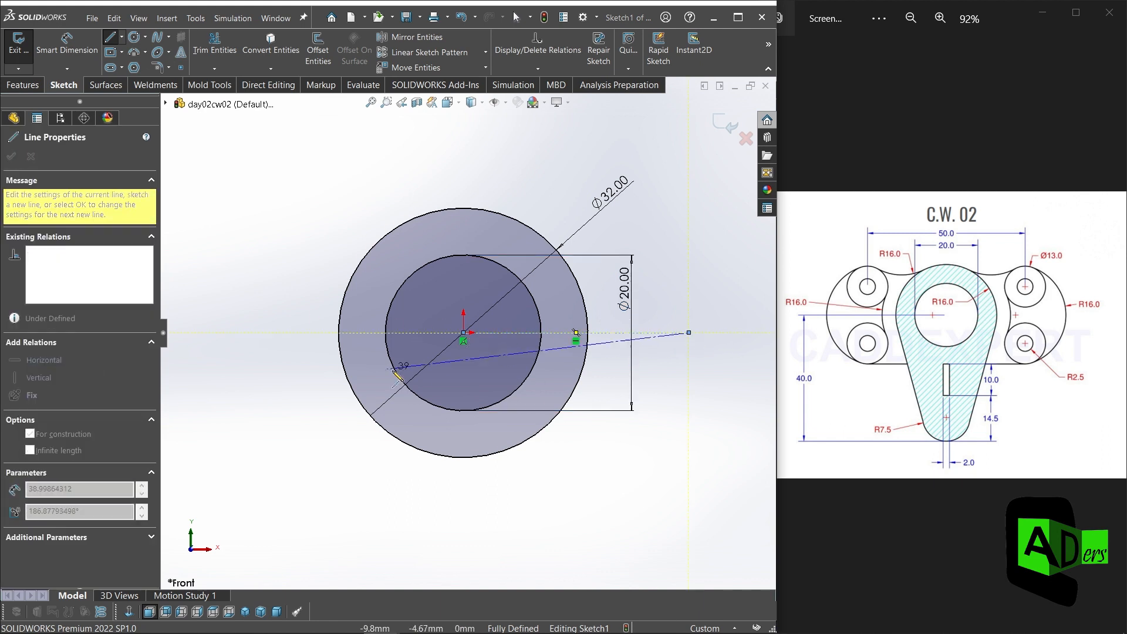
{"action": "key", "text": "Escape"}
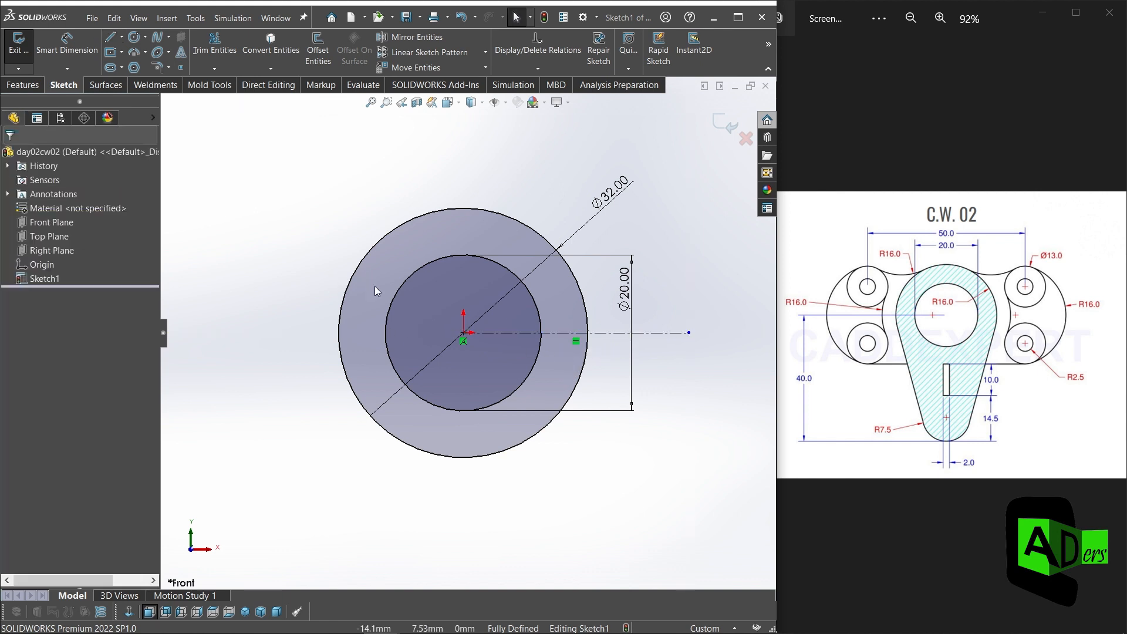
{"action": "key", "text": "l"}
{"action": "left_click", "coordinate": [60, 312]}
{"action": "left_click", "coordinate": [464, 333]}
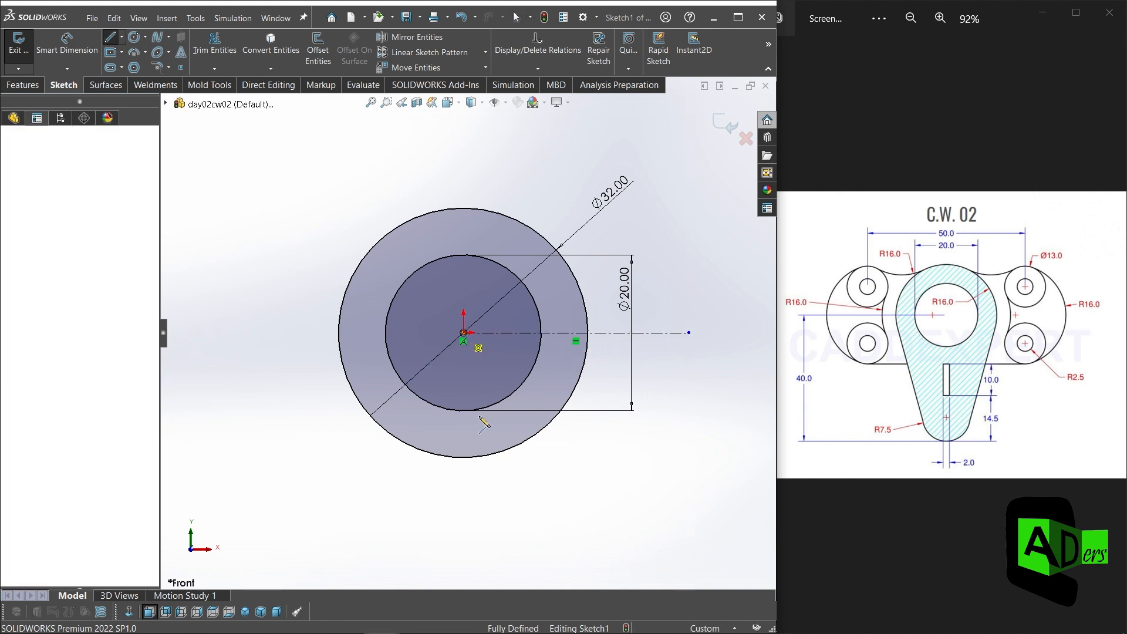
{"action": "left_click", "coordinate": [464, 509]}
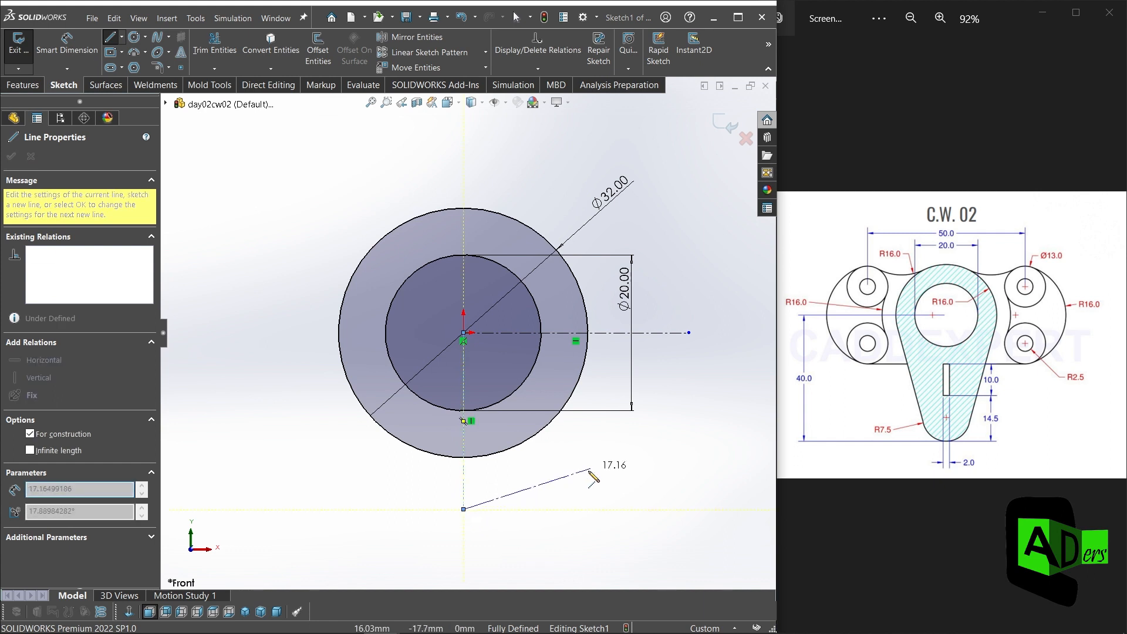
{"action": "key", "text": "Escape"}
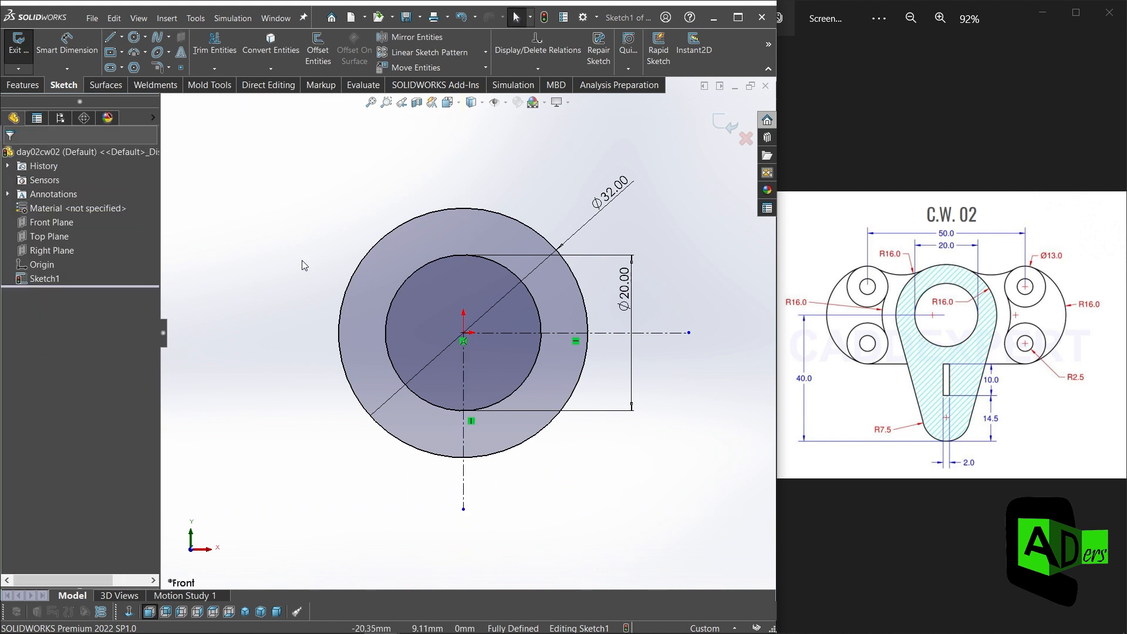
Draw two concentric circles of about 2.2 mm and 4.4 mm radius, centred above the outer end of the horizontal construction line
{"action": "left_click", "coordinate": [134, 37]}
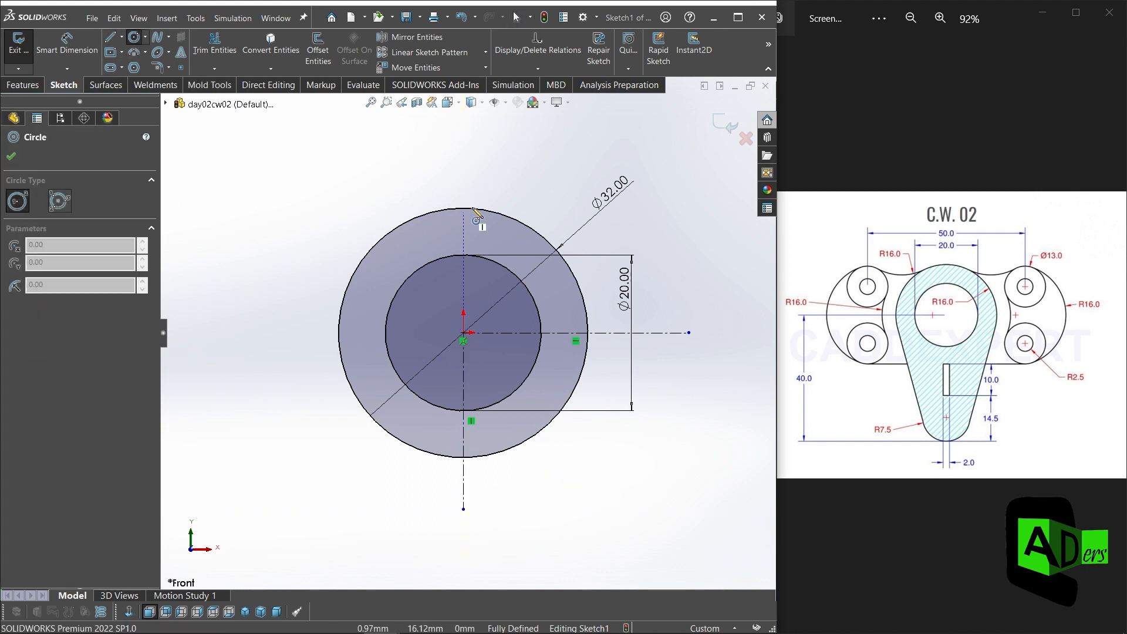
{"action": "scroll", "coordinate": [673, 301], "scroll_direction": "up", "scroll_amount": 2}
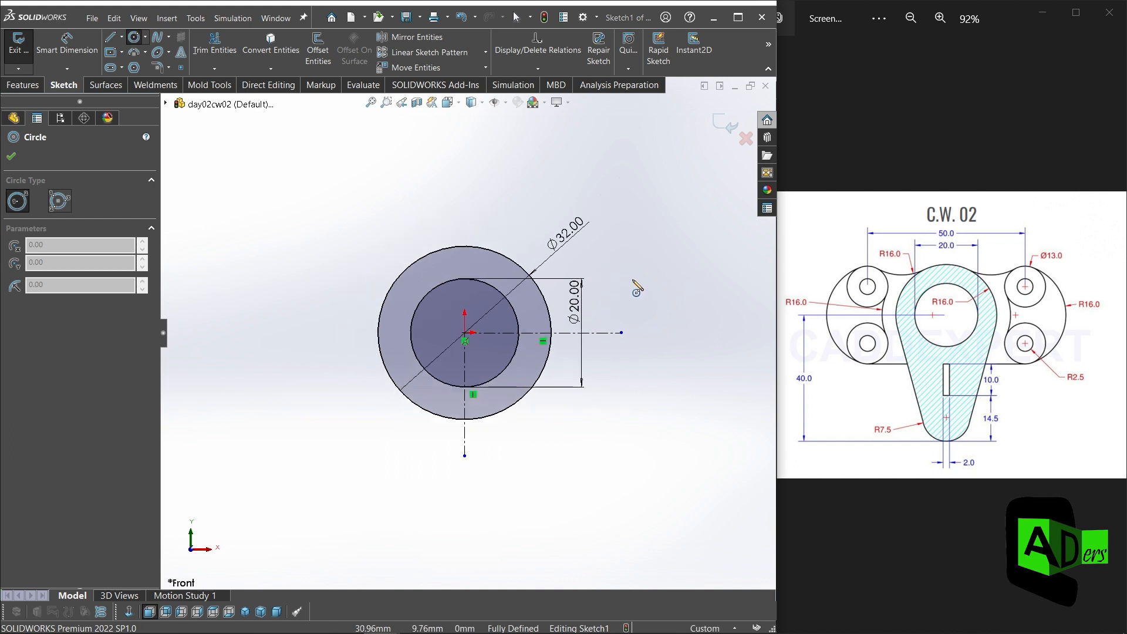
{"action": "scroll", "coordinate": [620, 276], "scroll_direction": "down", "scroll_amount": 1}
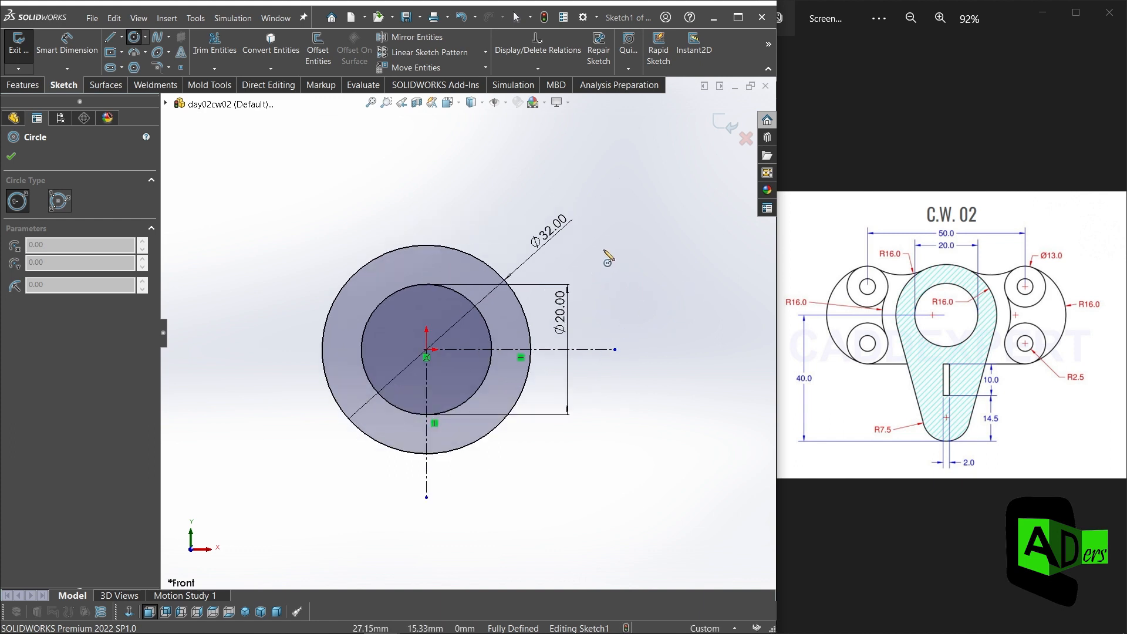
{"action": "left_click", "coordinate": [610, 259]}
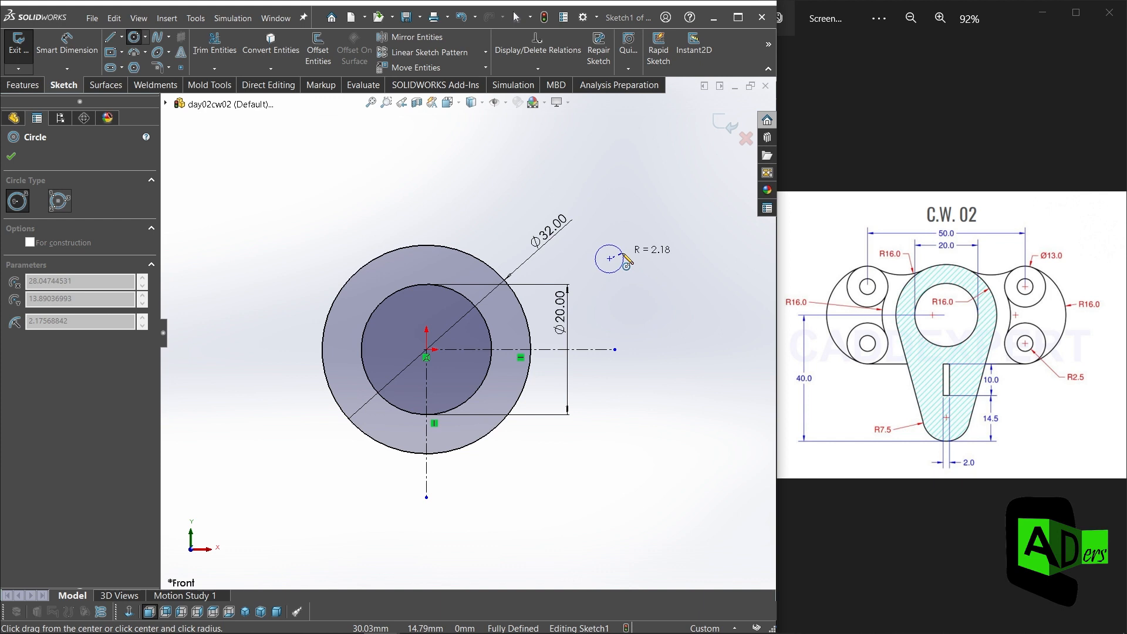
{"action": "left_click", "coordinate": [624, 259]}
{"action": "left_click", "coordinate": [610, 259]}
{"action": "left_click", "coordinate": [636, 247]}
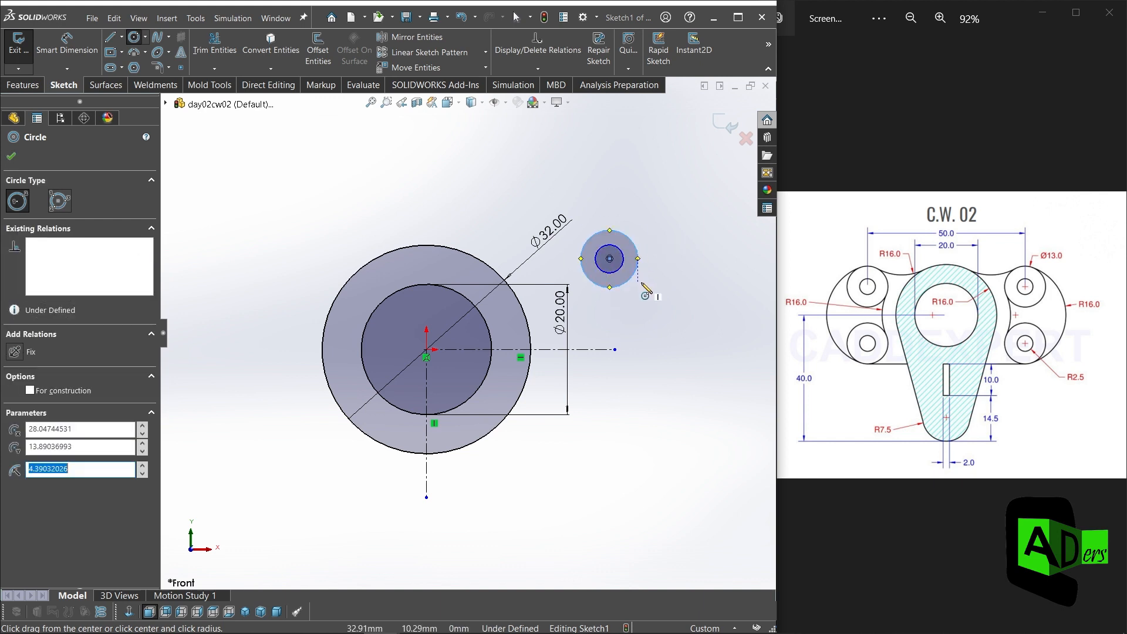
Dimension the inner circle of the small concentric pair to a diameter of 5 mm
{"action": "scroll", "coordinate": [691, 267], "scroll_direction": "down", "scroll_amount": 2}
{"action": "left_click", "coordinate": [67, 42]}
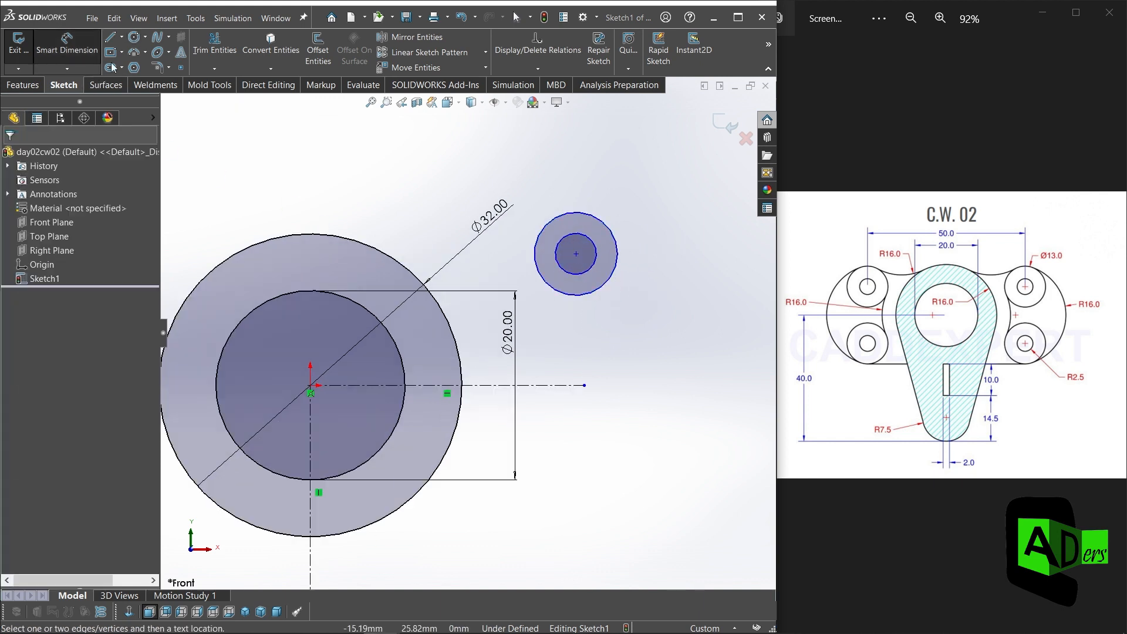
{"action": "scroll", "coordinate": [661, 273], "scroll_direction": "down", "scroll_amount": 1}
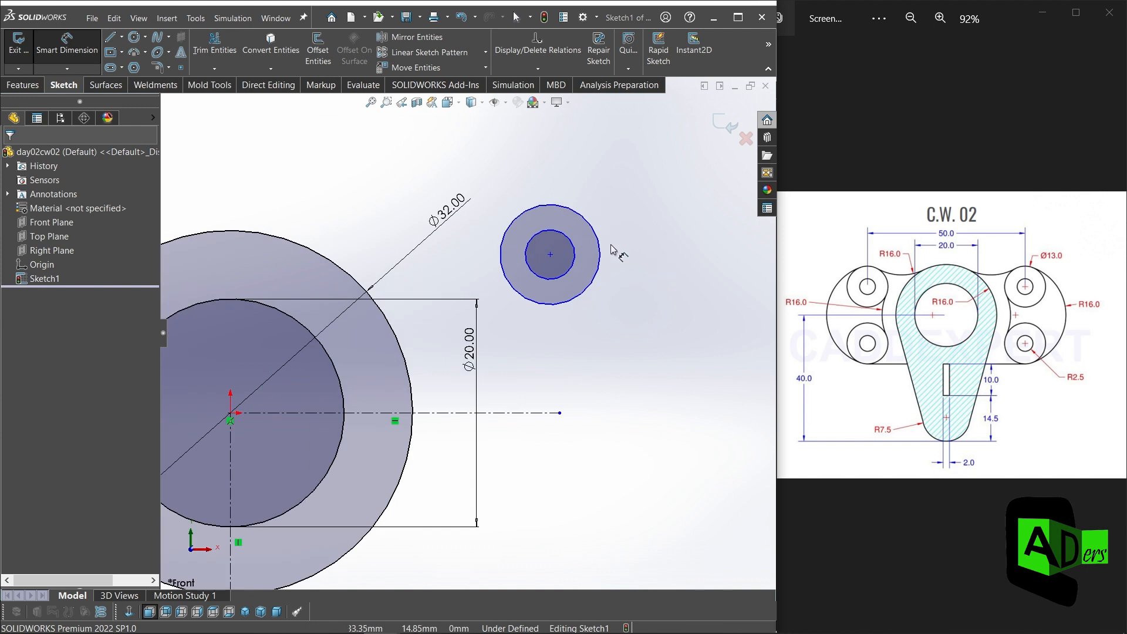
{"action": "left_click", "coordinate": [572, 246]}
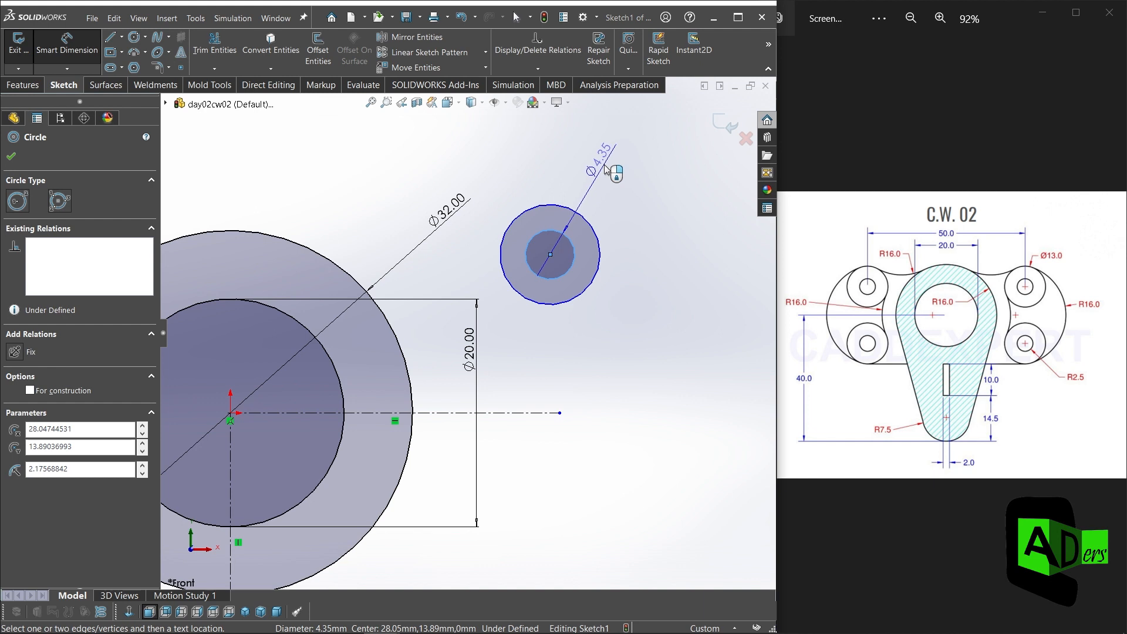
{"action": "left_click", "coordinate": [612, 172]}
{"action": "type", "text": "5"}
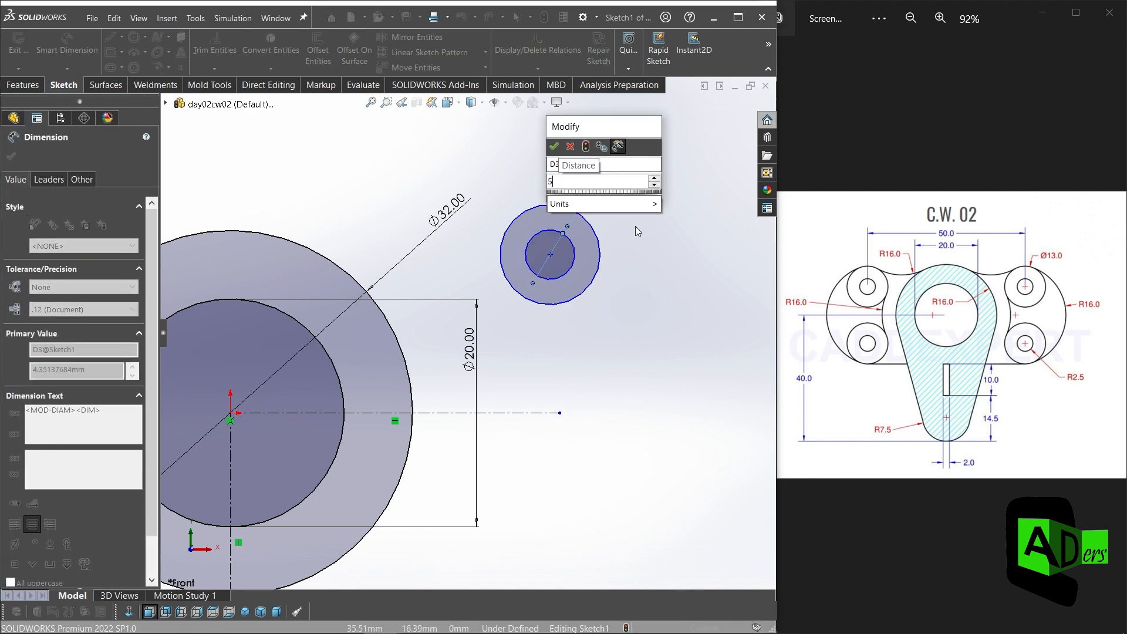
{"action": "key", "text": "Return"}
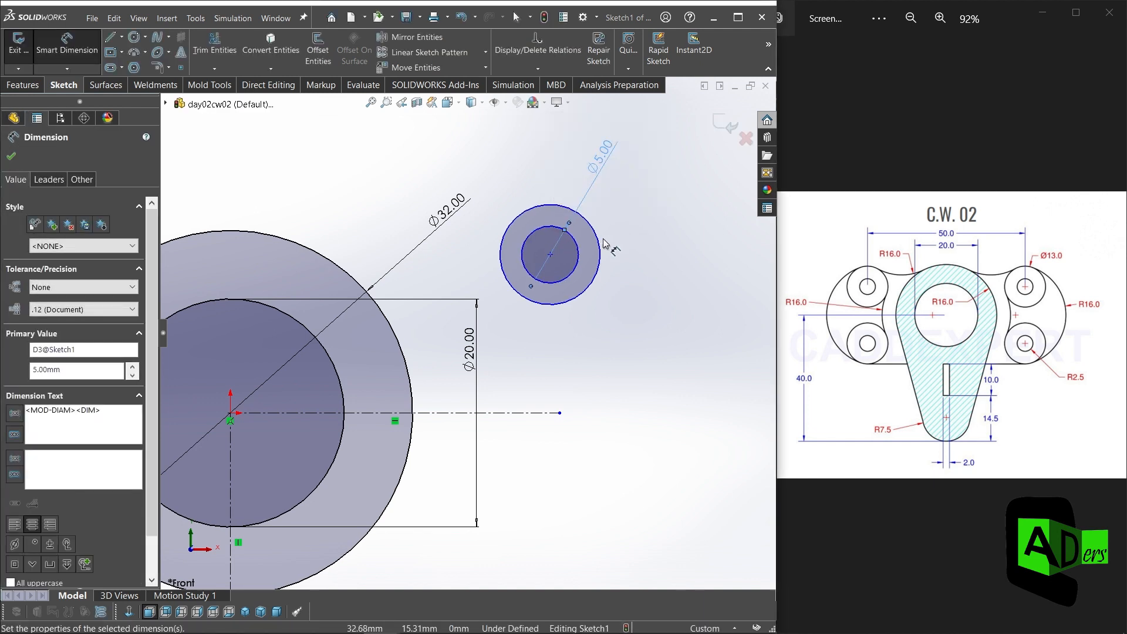
Dimension the outer circle of the small concentric pair to a diameter of 13 mm
{"action": "left_click", "coordinate": [608, 234]}
{"action": "left_click", "coordinate": [647, 198]}
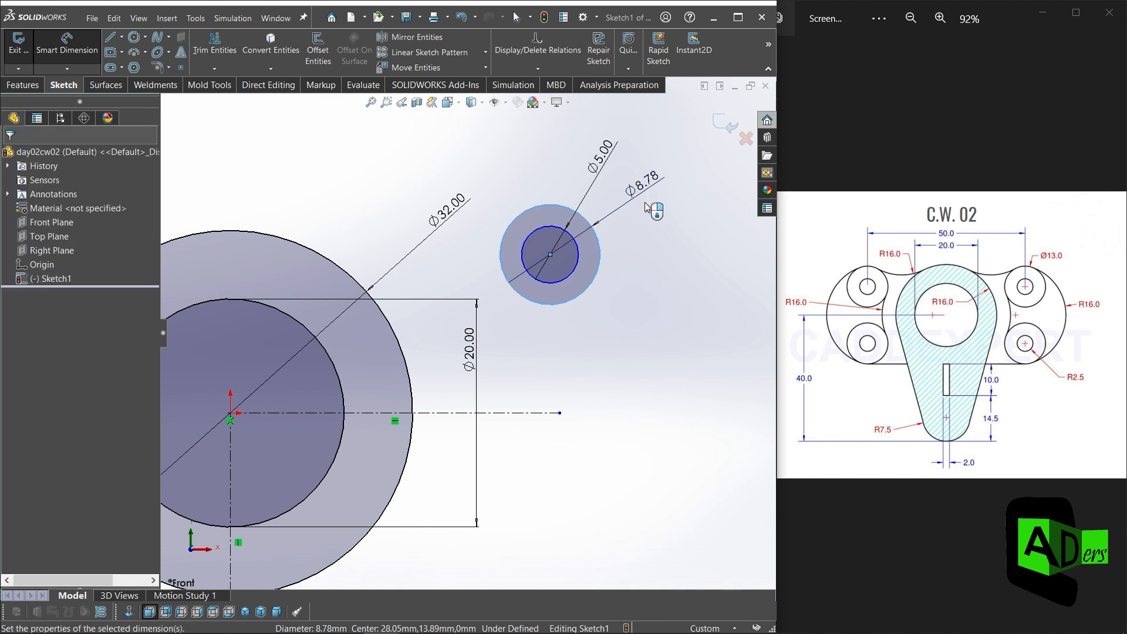
{"action": "type", "text": "13"}
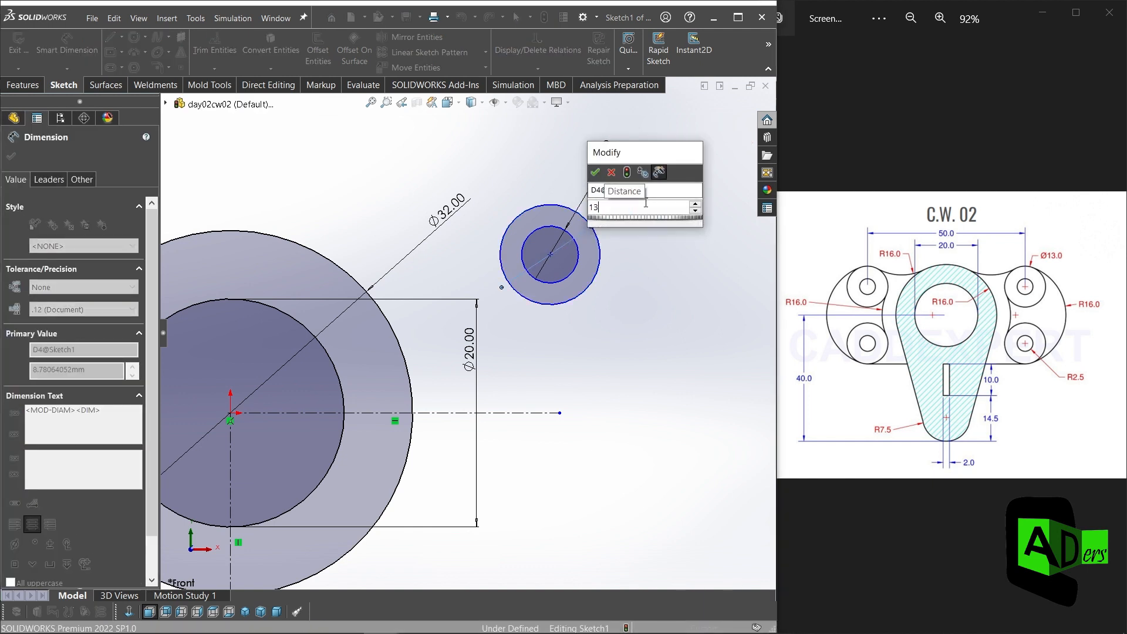
{"action": "key", "text": "Return"}
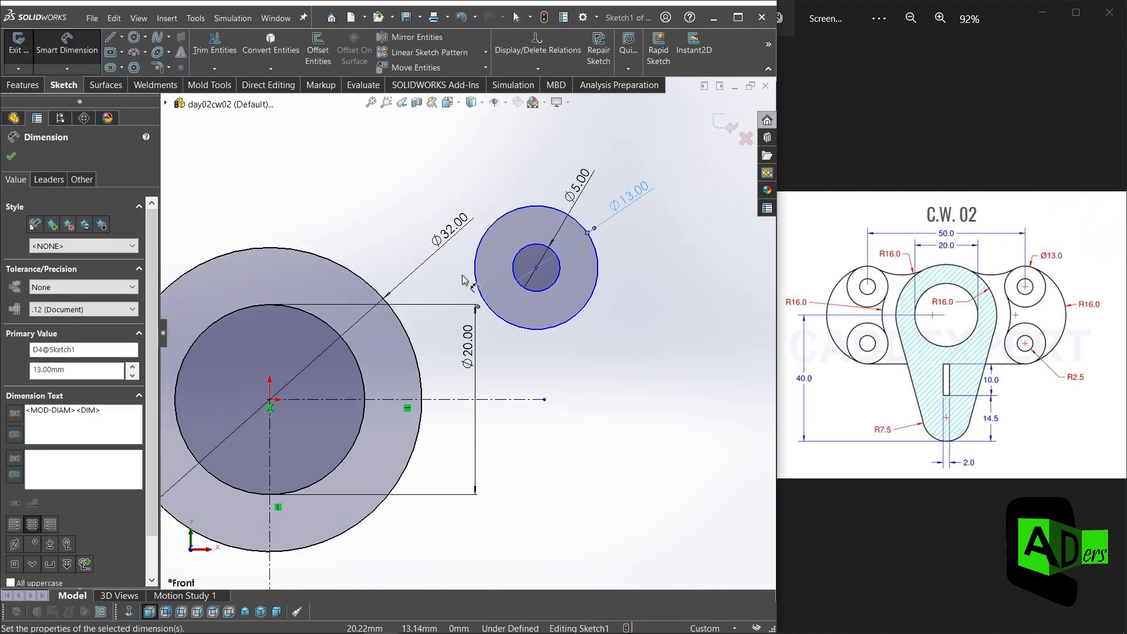
Mirror the small 5 mm and 13 mm concentric circles about the horizontal construction line, keeping the originals
{"action": "scroll", "coordinate": [464, 276], "scroll_direction": "up", "scroll_amount": 1}
{"action": "scroll", "coordinate": [469, 270], "scroll_direction": "down", "scroll_amount": 1}
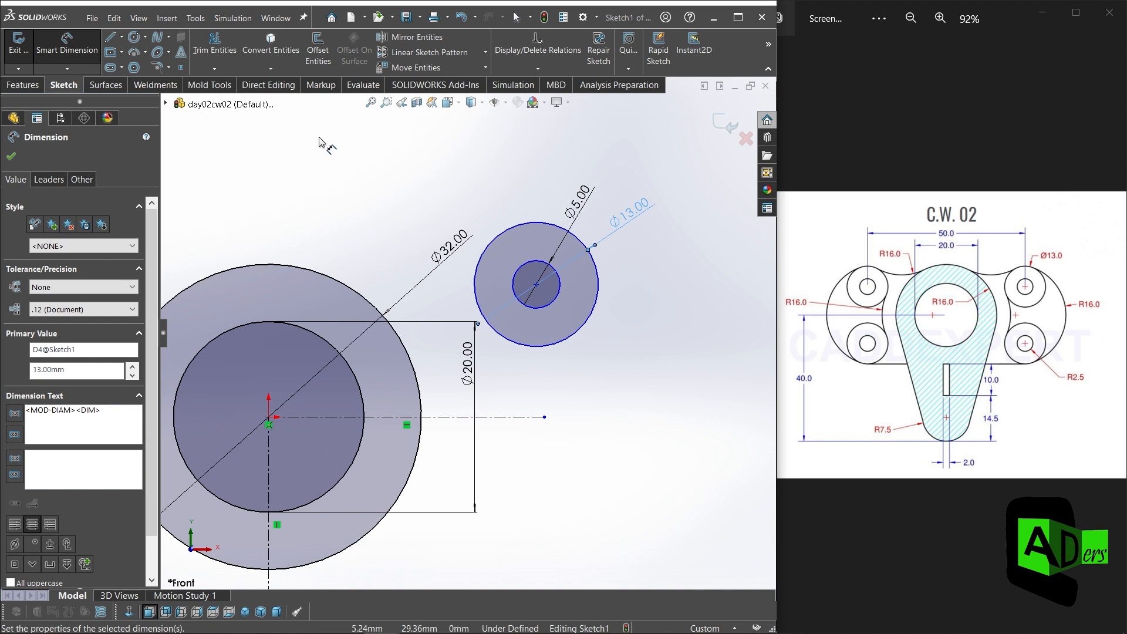
{"action": "left_click", "coordinate": [412, 37]}
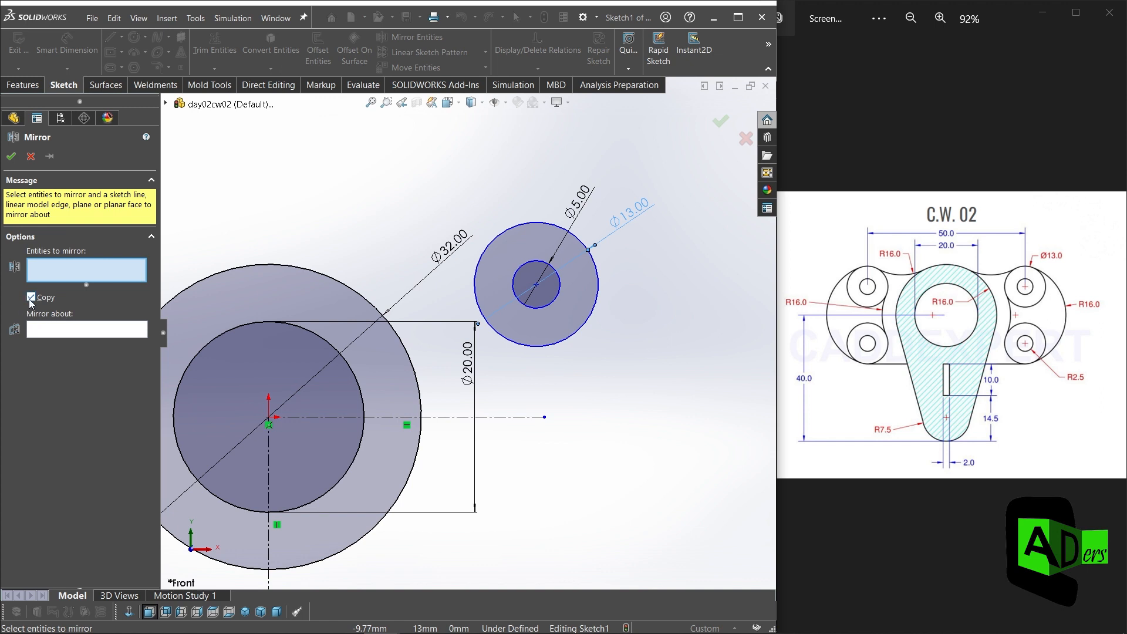
{"action": "left_click", "coordinate": [532, 262]}
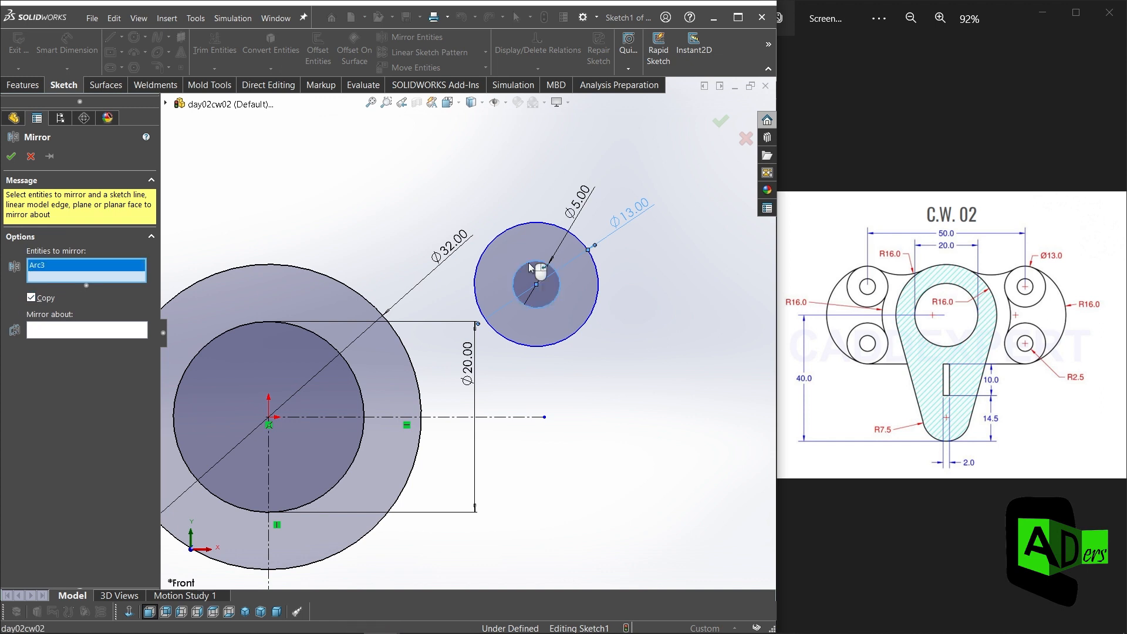
{"action": "left_click", "coordinate": [517, 232]}
{"action": "left_click", "coordinate": [55, 339]}
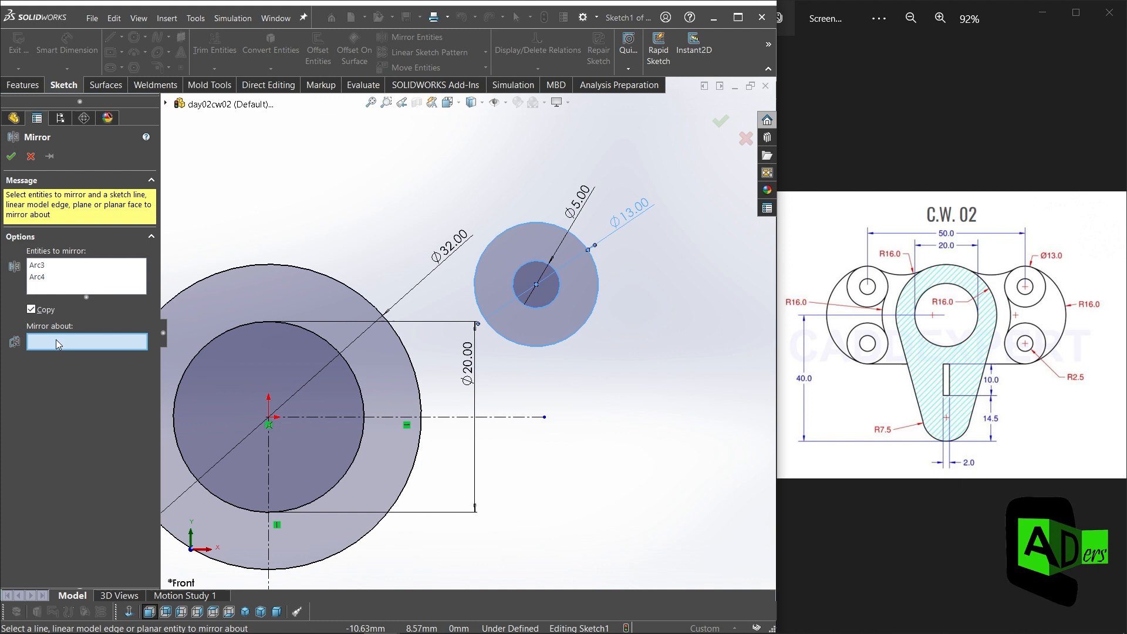
{"action": "left_click", "coordinate": [530, 418]}
{"action": "scroll", "coordinate": [467, 333], "scroll_direction": "up", "scroll_amount": 1}
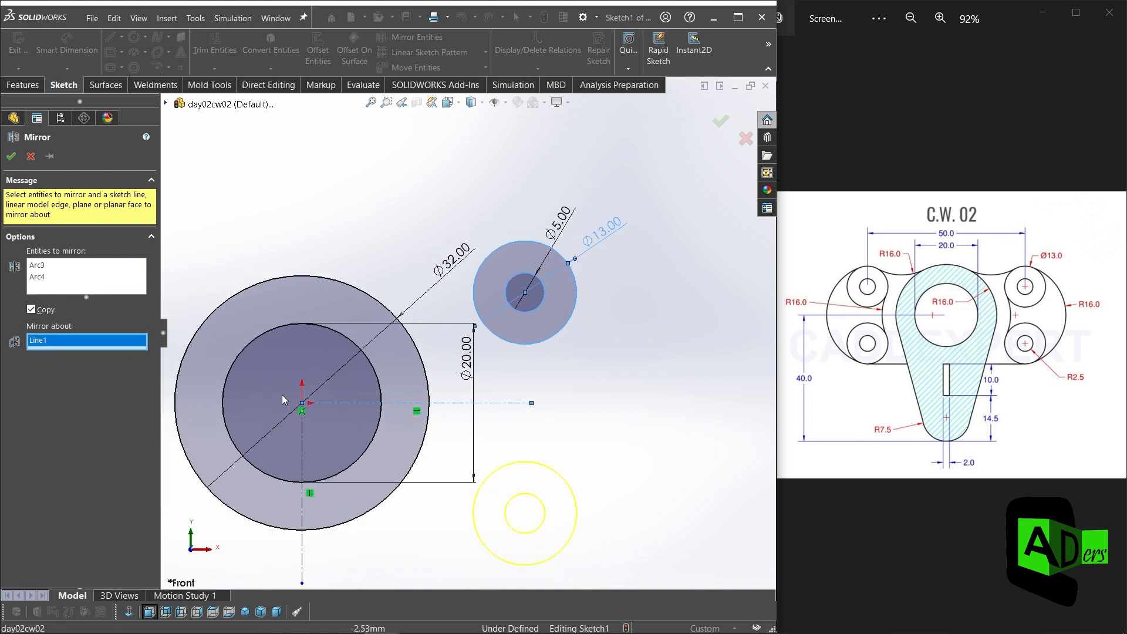
{"action": "left_click", "coordinate": [11, 157]}
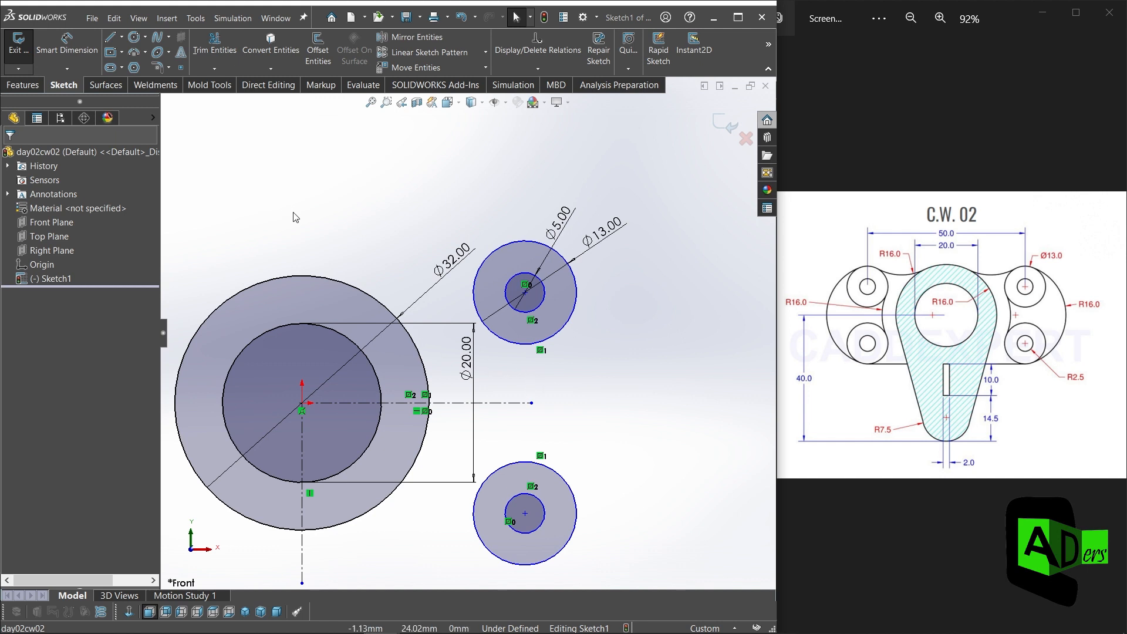
Draw a downward-bulging 3 Point Arc of about 11 mm radius from the 32 mm circle to the upper 13 mm circle
{"action": "left_click", "coordinate": [144, 53]}
{"action": "left_click", "coordinate": [157, 96]}
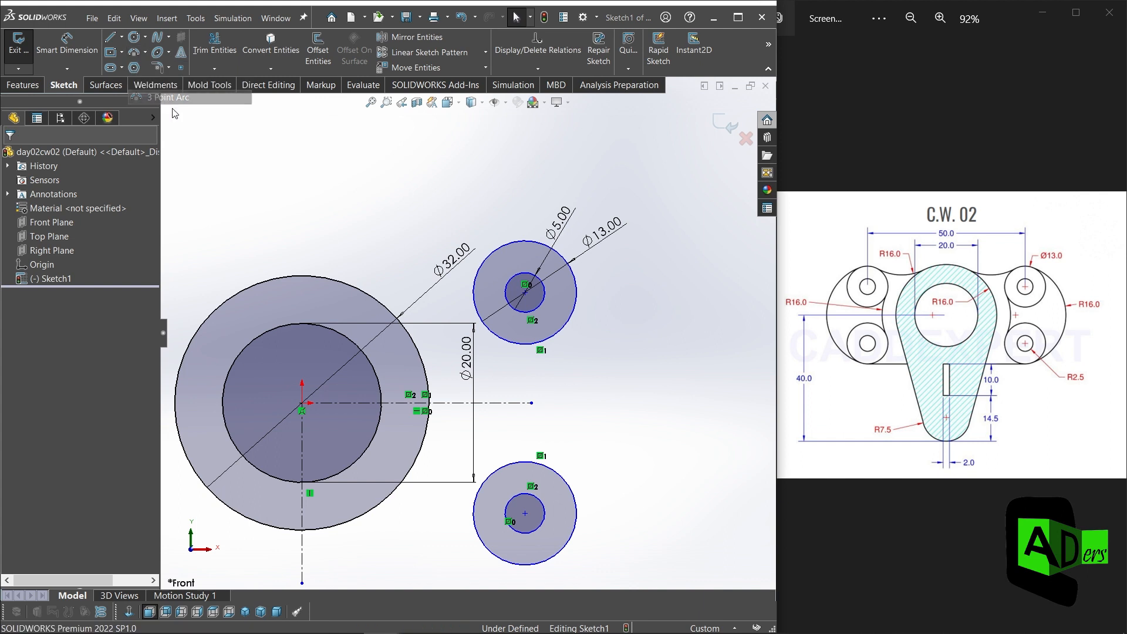
{"action": "scroll", "coordinate": [458, 276], "scroll_direction": "down", "scroll_amount": 1}
{"action": "scroll", "coordinate": [375, 288], "scroll_direction": "down", "scroll_amount": 1}
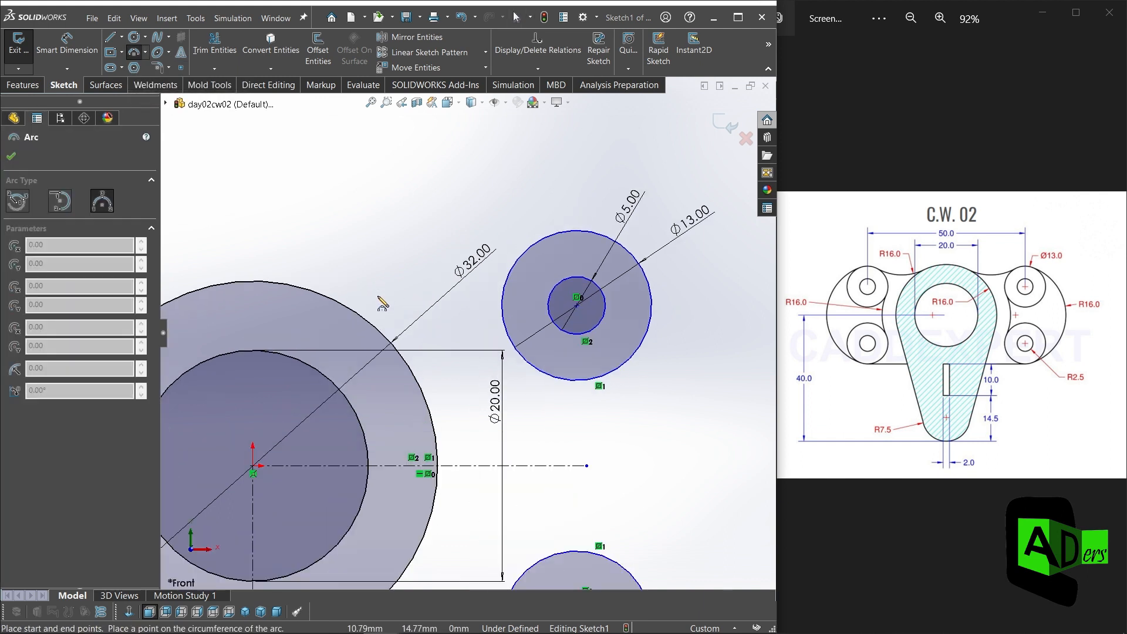
{"action": "left_click", "coordinate": [362, 317]}
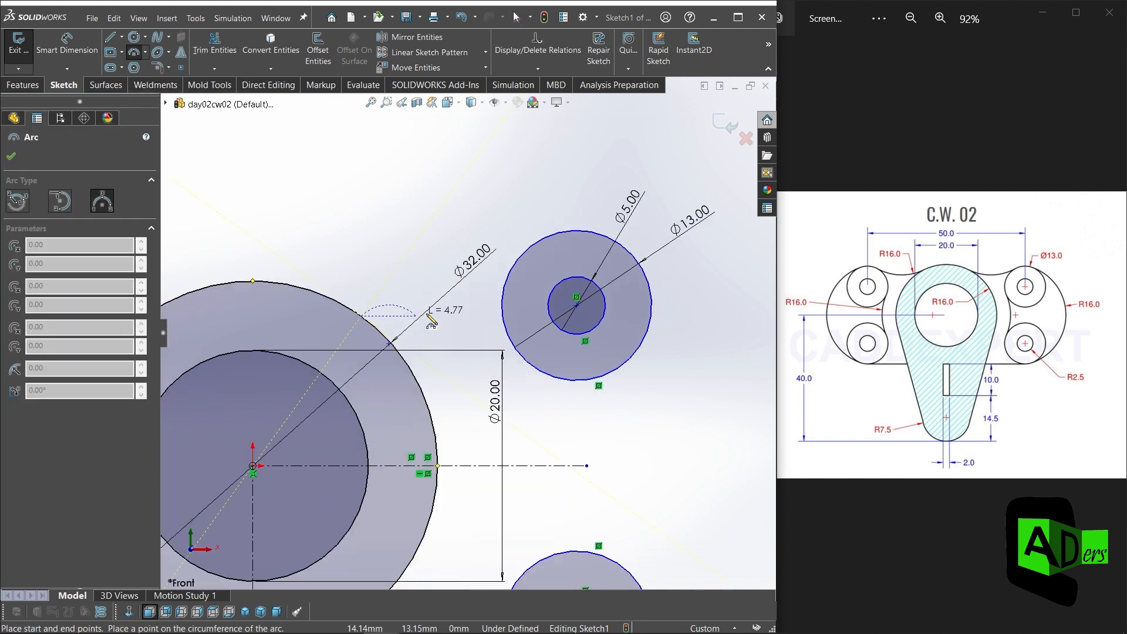
{"action": "left_click", "coordinate": [510, 274]}
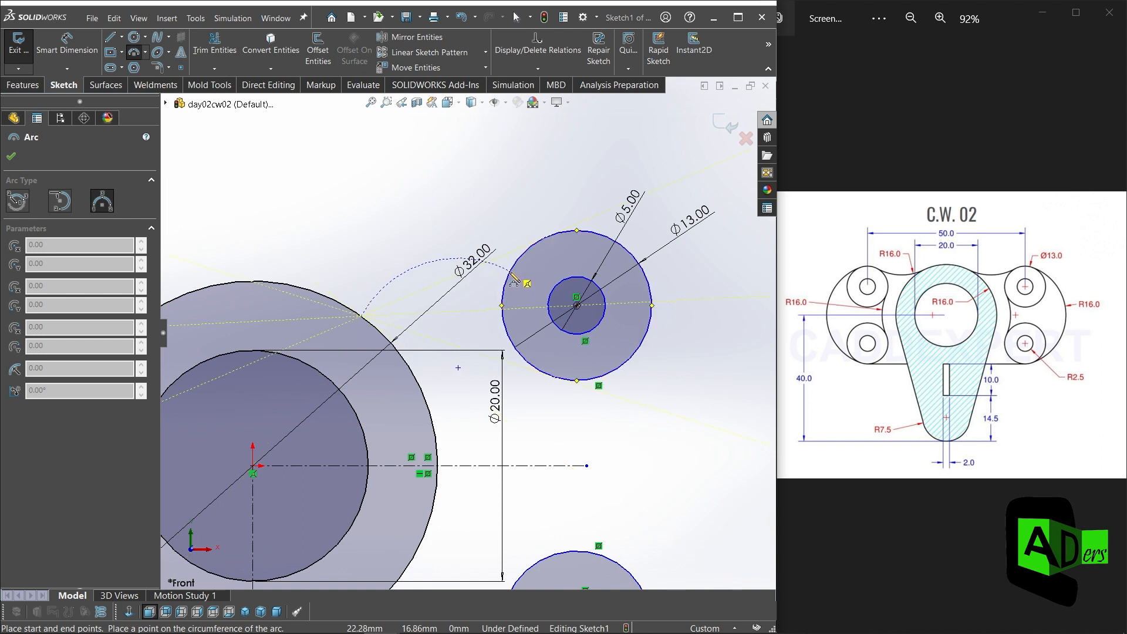
{"action": "left_click", "coordinate": [462, 323]}
{"action": "key", "text": "Escape"}
{"action": "key", "text": "Escape"}
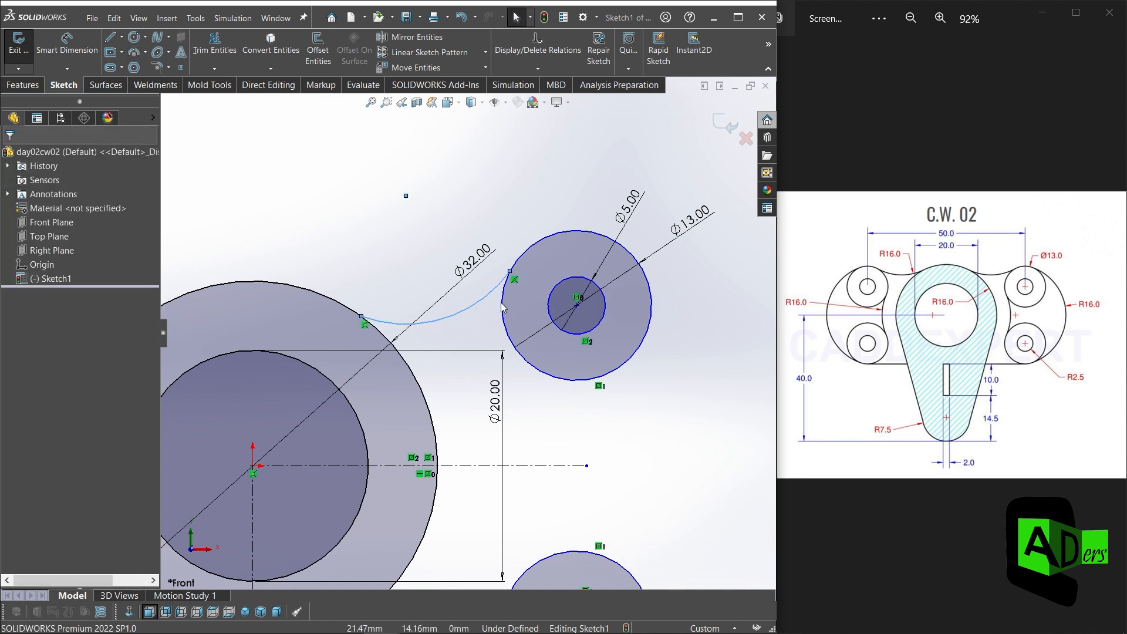
Make the connecting arc tangent to the 32 mm central circle
{"action": "scroll", "coordinate": [502, 306], "scroll_direction": "down", "scroll_amount": 1}
{"action": "left_click", "coordinate": [497, 239]}
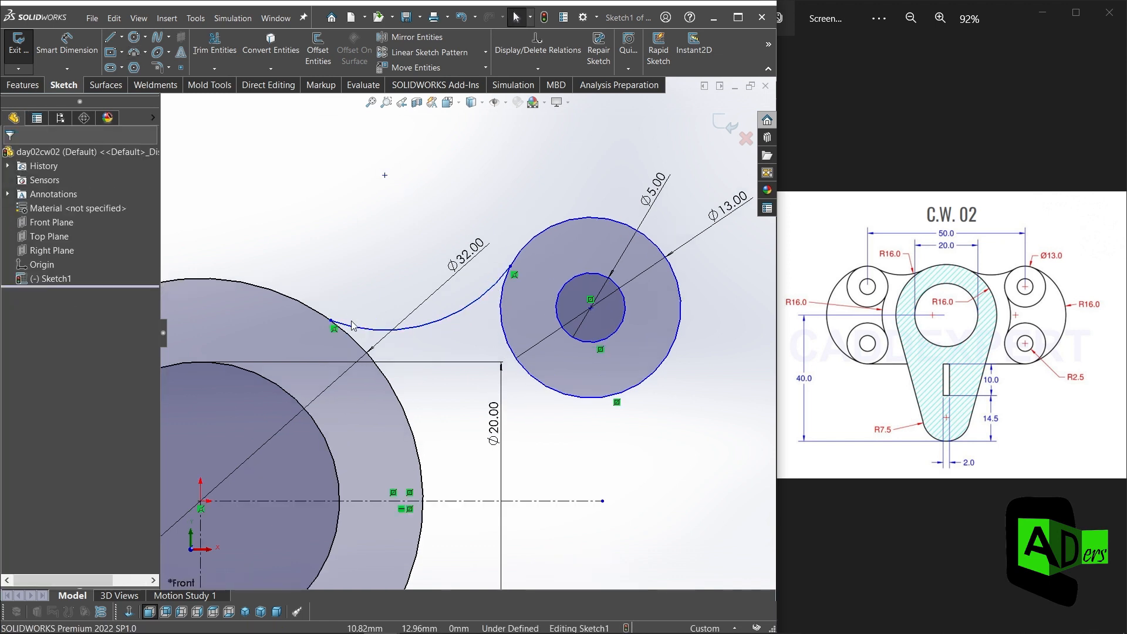
{"action": "left_click", "coordinate": [352, 327]}
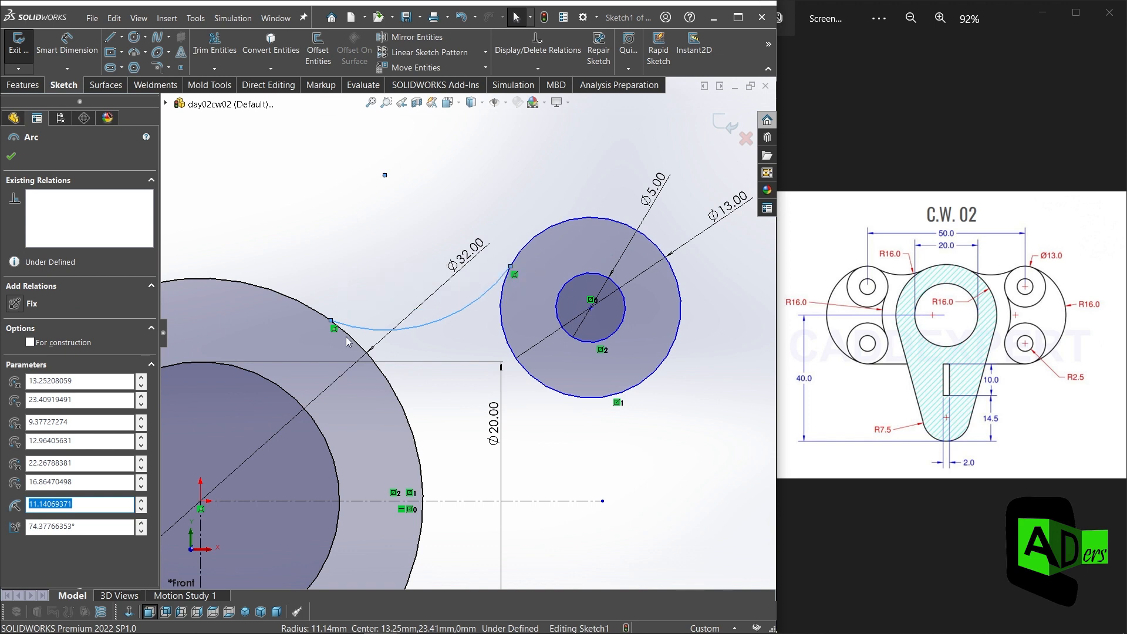
{"action": "left_click", "coordinate": [347, 335], "text": "ctrl"}
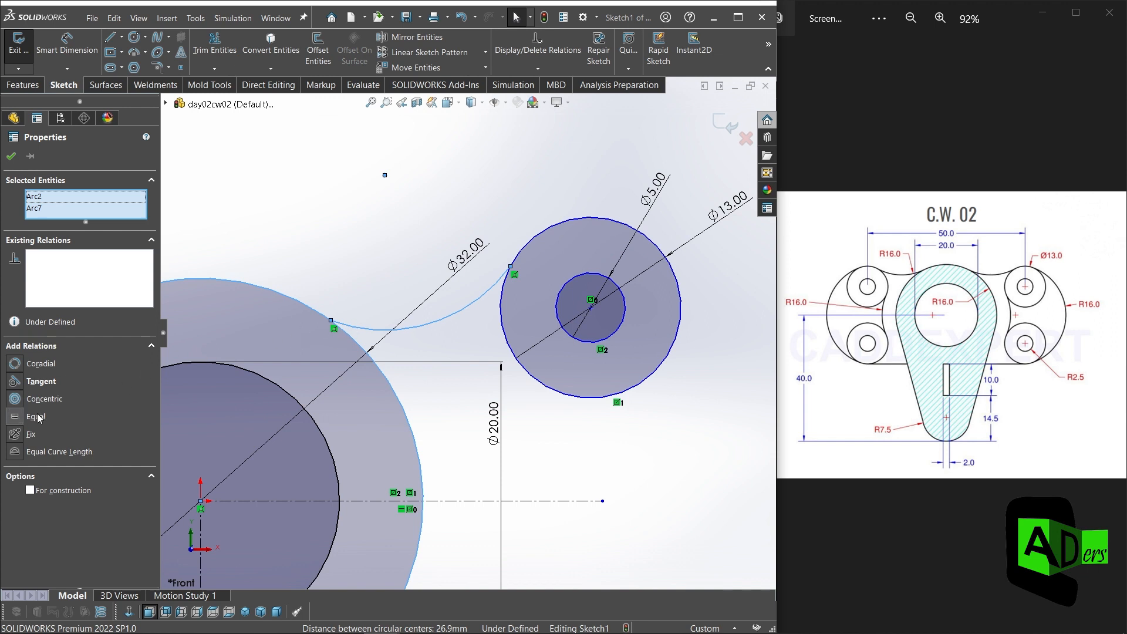
{"action": "left_click", "coordinate": [15, 382]}
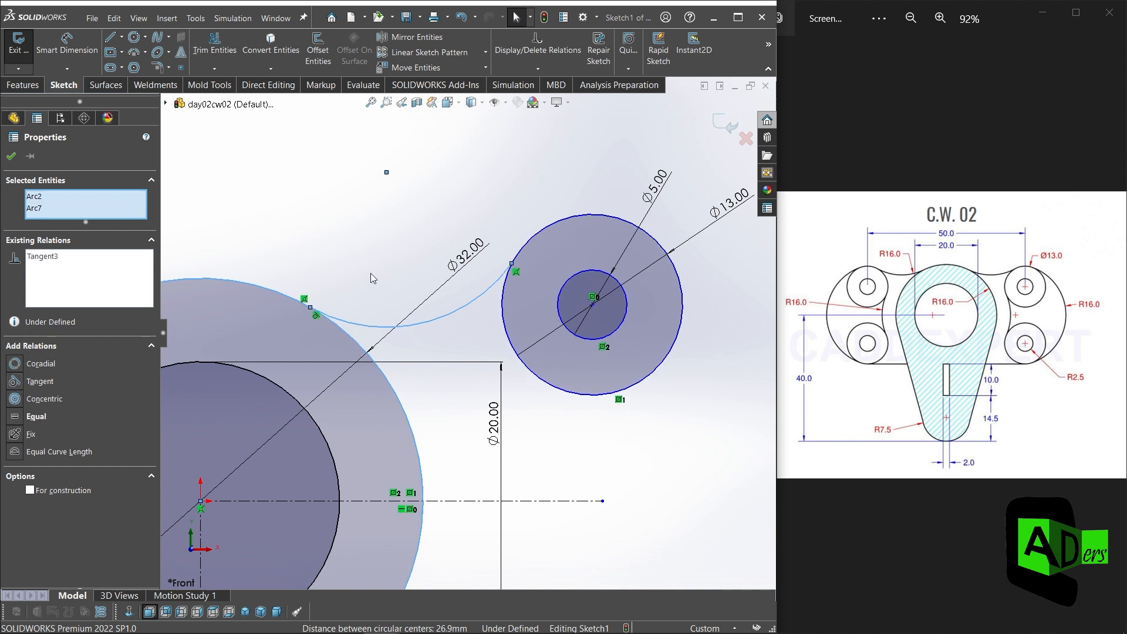
{"action": "scroll", "coordinate": [317, 318], "scroll_direction": "up", "scroll_amount": 1}
{"action": "scroll", "coordinate": [318, 322], "scroll_direction": "down", "scroll_amount": 3}
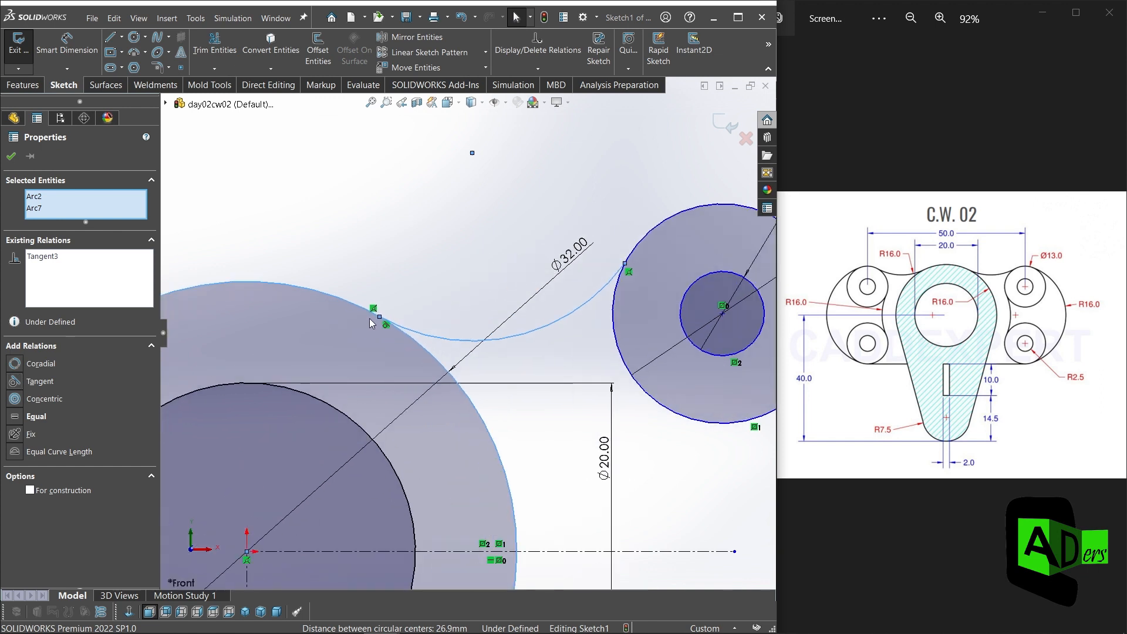
{"action": "scroll", "coordinate": [493, 282], "scroll_direction": "up", "scroll_amount": 2}
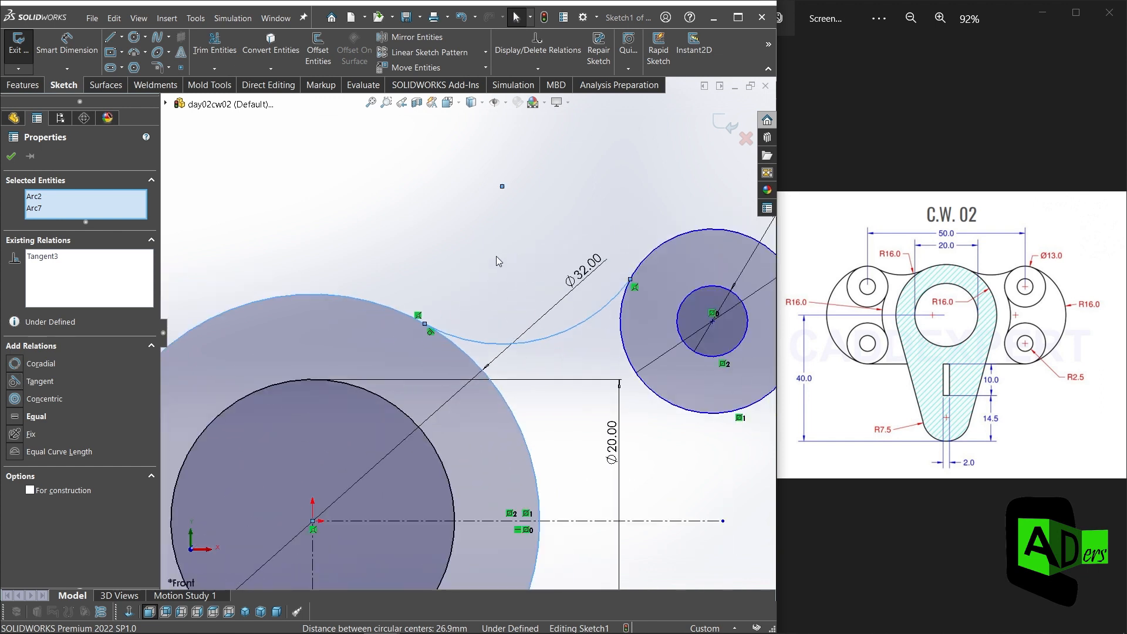
Make the connecting arc tangent to the upper 13 mm circle as well
{"action": "left_click", "coordinate": [566, 237]}
{"action": "left_click", "coordinate": [611, 307]}
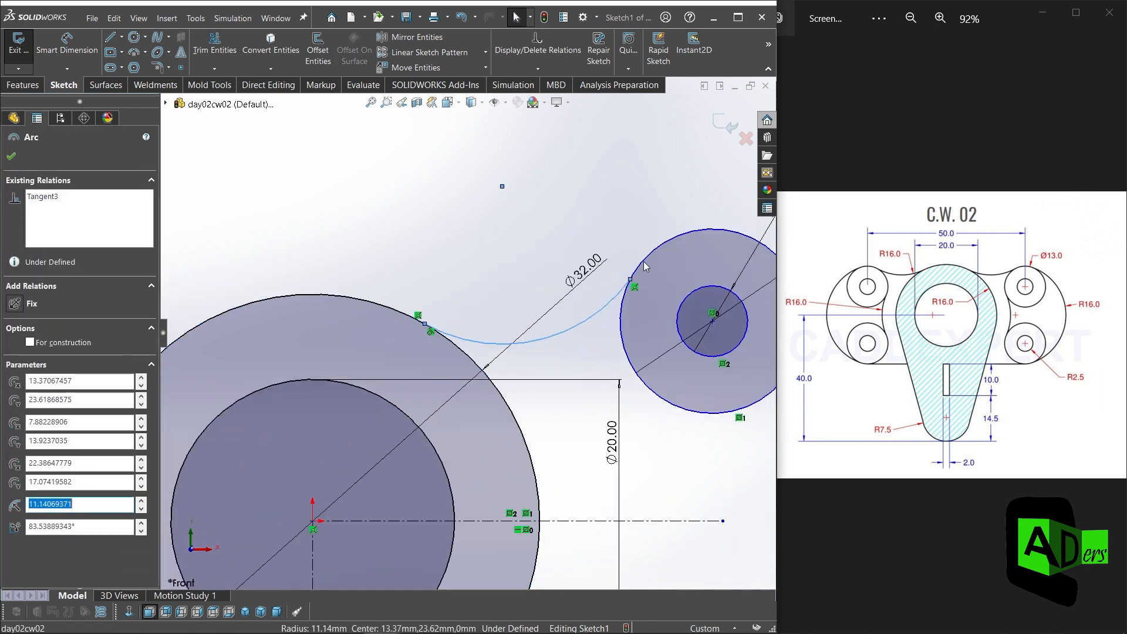
{"action": "left_click", "coordinate": [644, 263], "text": "ctrl"}
{"action": "left_click", "coordinate": [24, 383]}
{"action": "scroll", "coordinate": [455, 368], "scroll_direction": "up", "scroll_amount": 5}
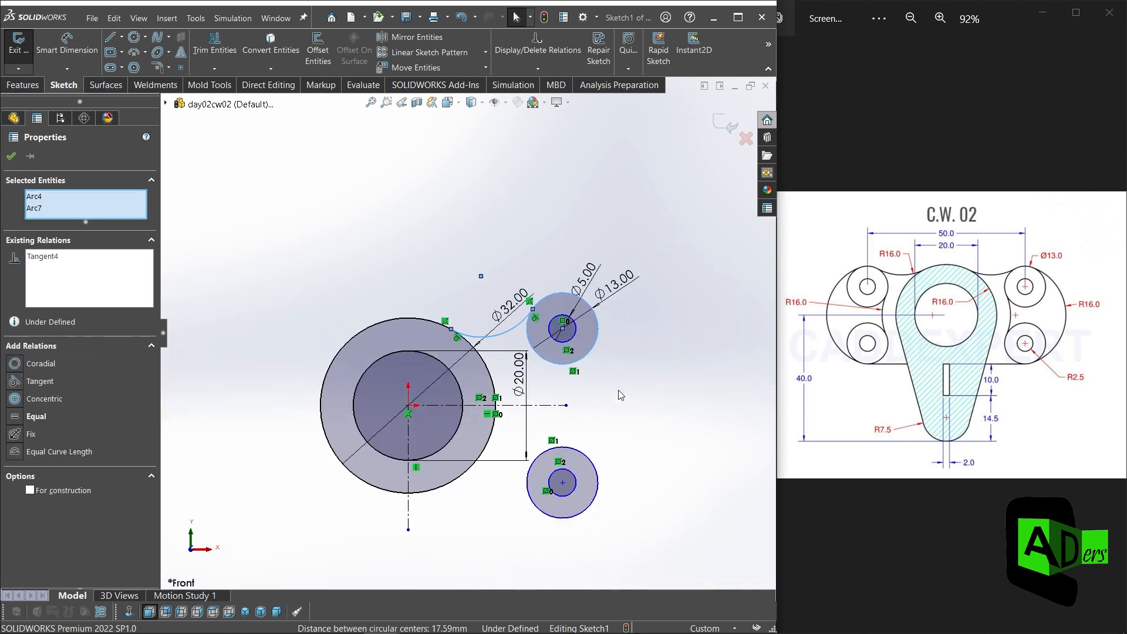
{"action": "left_click", "coordinate": [594, 408]}
{"action": "scroll", "coordinate": [590, 410], "scroll_direction": "down", "scroll_amount": 2}
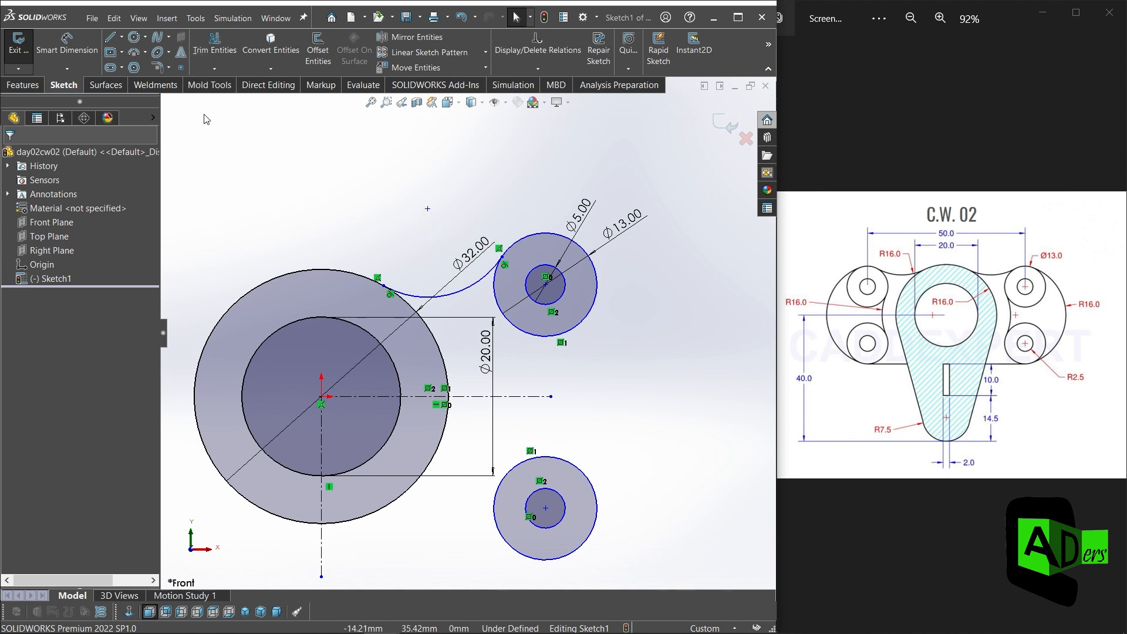
Dimension the arc between the central circle and the upper small circle to a radius of 16 mm
{"action": "left_click", "coordinate": [66, 42]}
{"action": "scroll", "coordinate": [458, 288], "scroll_direction": "down", "scroll_amount": 1}
{"action": "left_click", "coordinate": [417, 298]}
{"action": "left_click", "coordinate": [421, 240]}
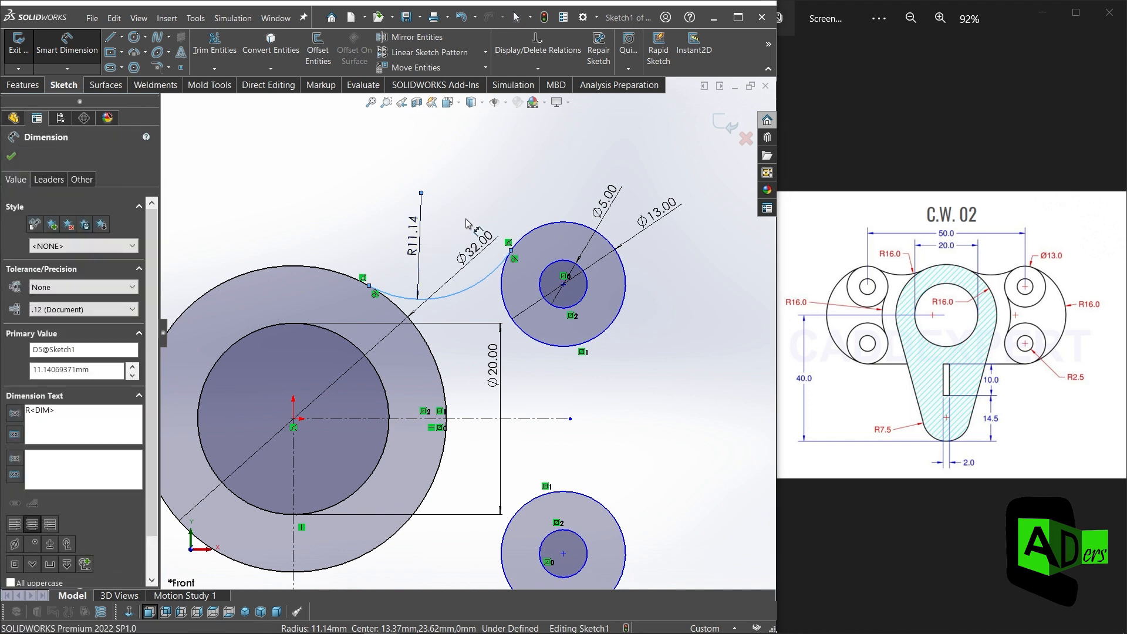
{"action": "type", "text": "16"}
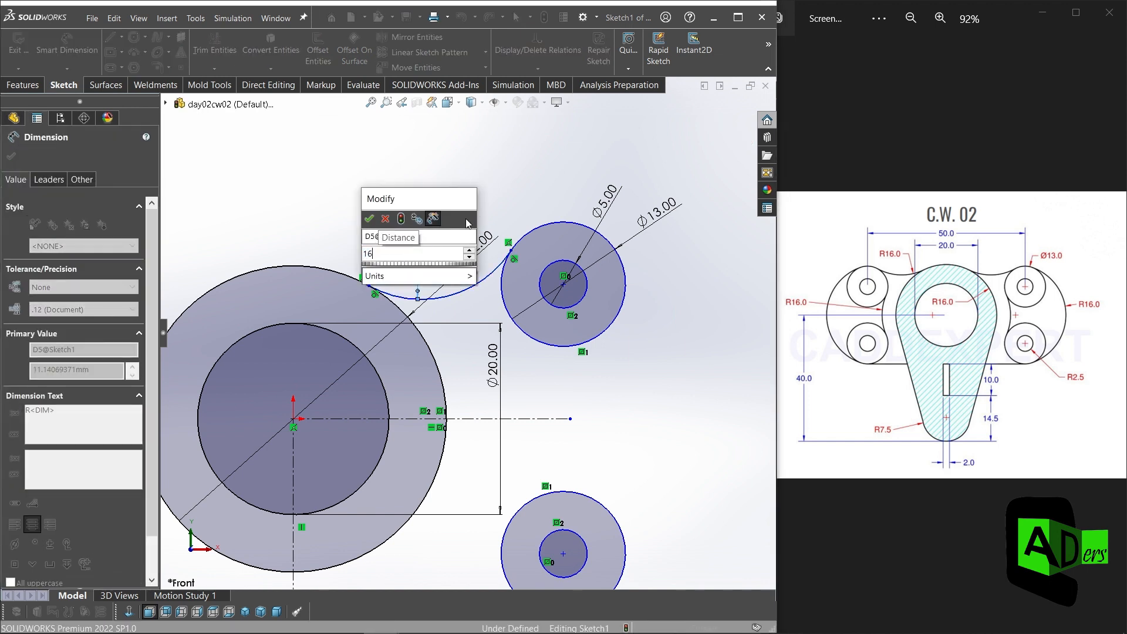
{"action": "left_click", "coordinate": [369, 219]}
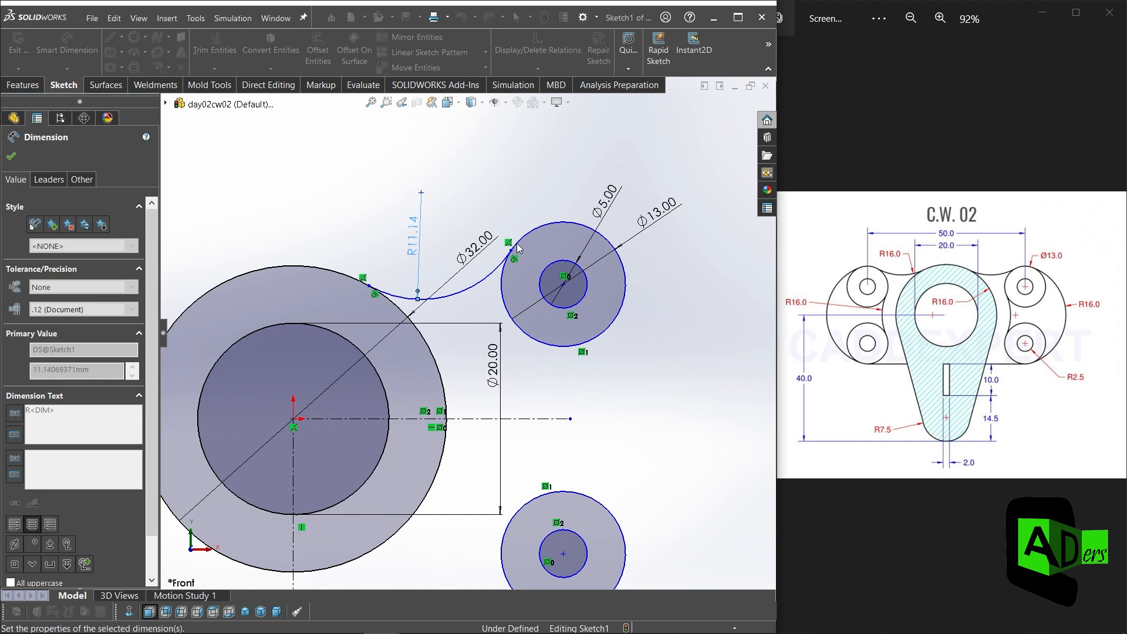
{"action": "scroll", "coordinate": [597, 311], "scroll_direction": "up", "scroll_amount": 2}
{"action": "scroll", "coordinate": [581, 362], "scroll_direction": "up", "scroll_amount": 1}
{"action": "scroll", "coordinate": [581, 361], "scroll_direction": "down", "scroll_amount": 1}
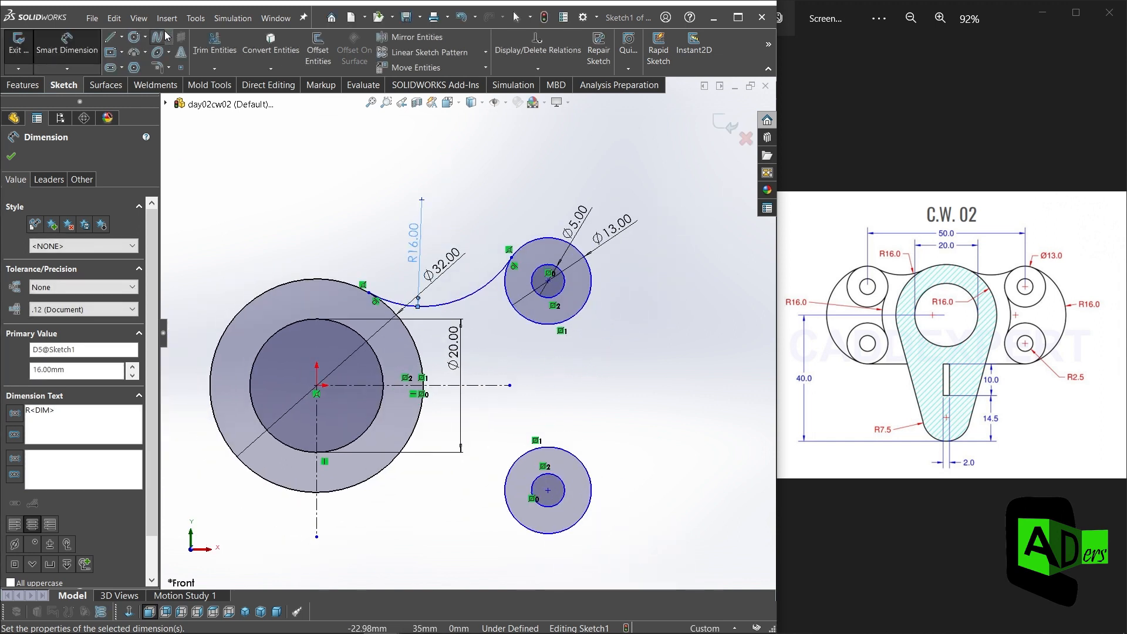
Draw a 3 Point Arc of about 13 mm radius between the upper and lower 13 mm circles, bulging toward +X
{"action": "left_click", "coordinate": [136, 55]}
{"action": "scroll", "coordinate": [537, 385], "scroll_direction": "down", "scroll_amount": 3}
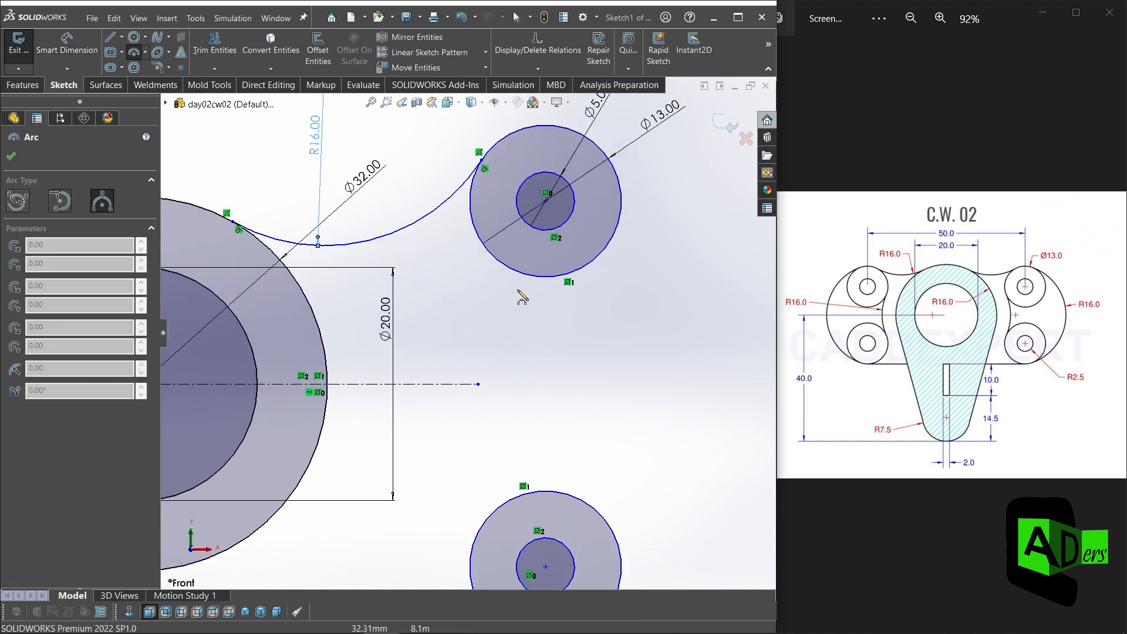
{"action": "left_click", "coordinate": [506, 266]}
{"action": "left_click", "coordinate": [500, 506]}
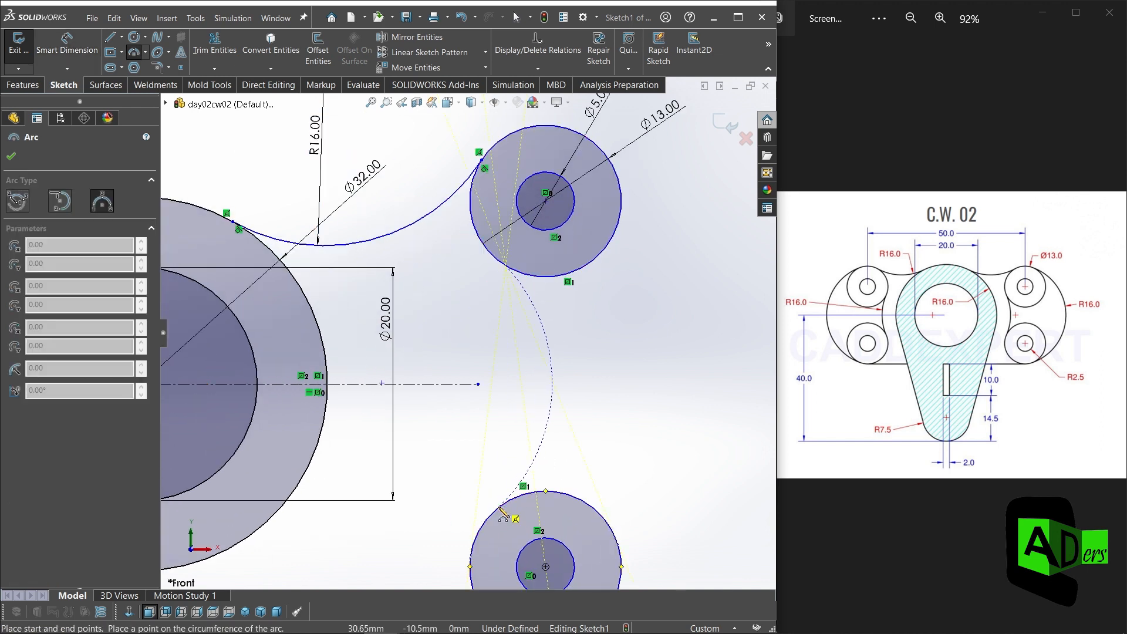
{"action": "left_click", "coordinate": [562, 386]}
{"action": "key", "text": "Escape"}
Make the arc between the two small circle pairs tangent to the upper 13 mm circle
{"action": "scroll", "coordinate": [564, 282], "scroll_direction": "down", "scroll_amount": 2}
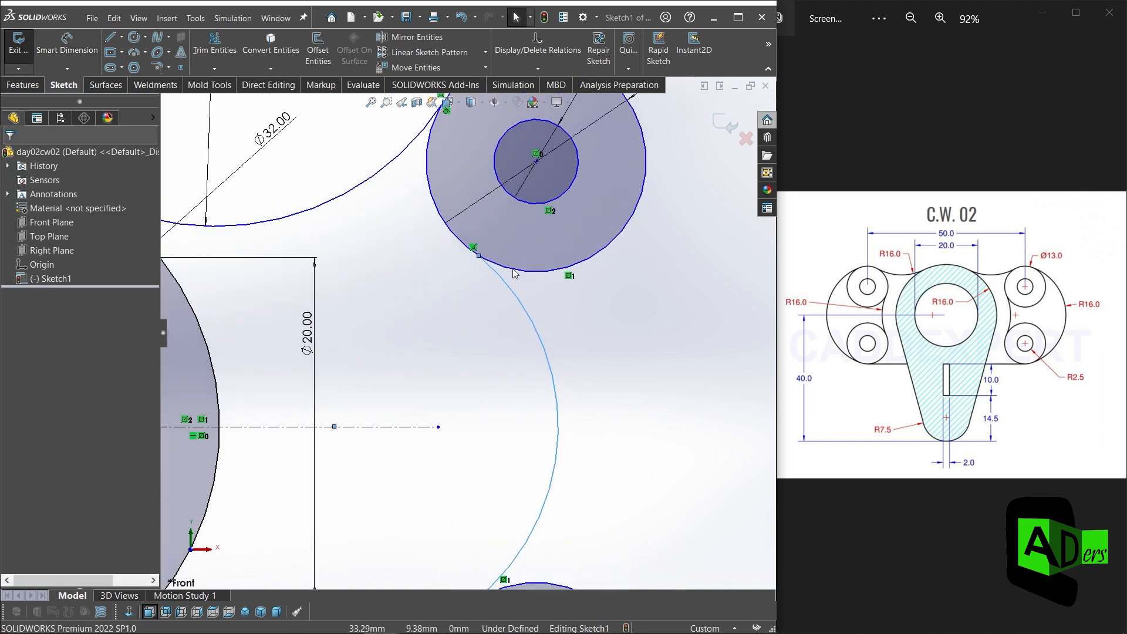
{"action": "left_click", "coordinate": [517, 269]}
{"action": "left_click", "coordinate": [508, 288], "text": "ctrl"}
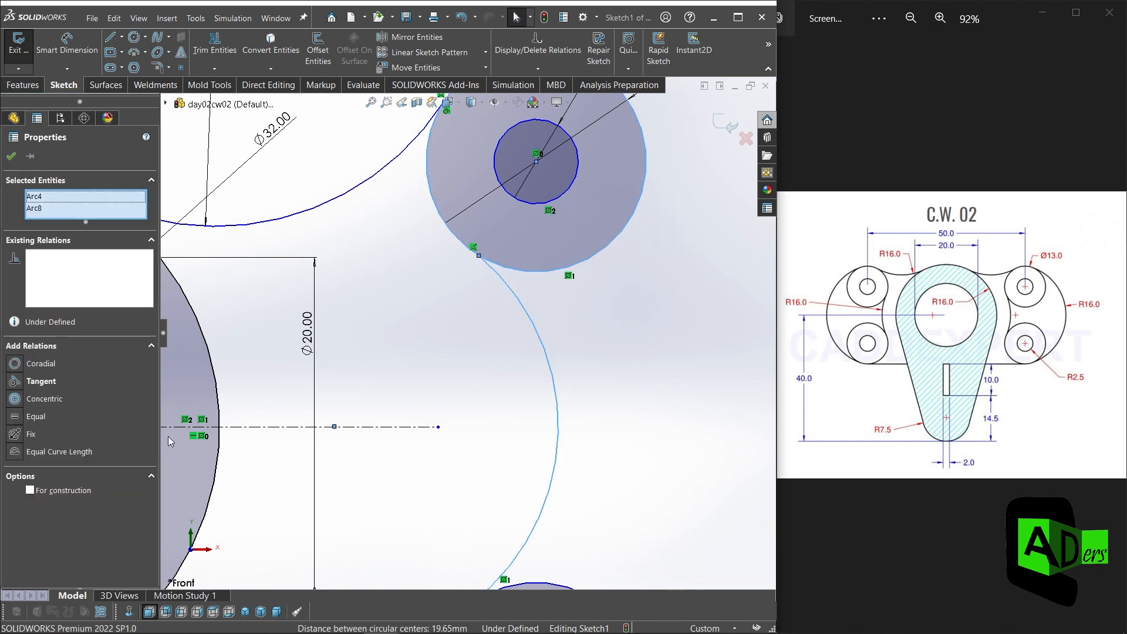
{"action": "left_click", "coordinate": [41, 381]}
{"action": "scroll", "coordinate": [471, 336], "scroll_direction": "up", "scroll_amount": 4}
{"action": "scroll", "coordinate": [528, 387], "scroll_direction": "down", "scroll_amount": 2}
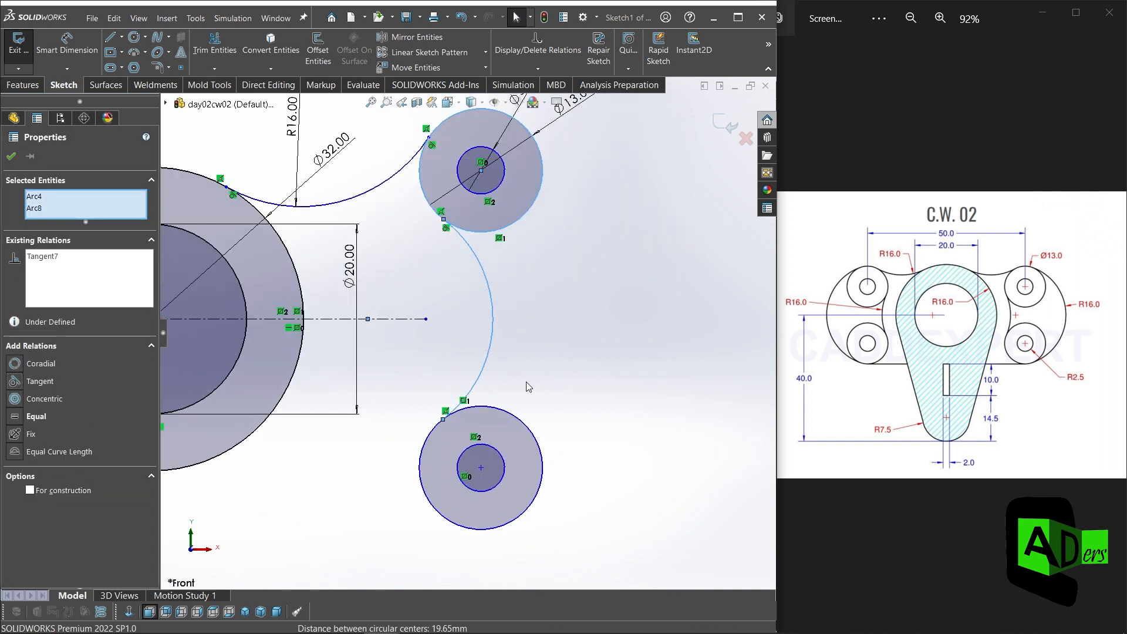
Make the same arc tangent to the mirrored lower 13 mm circle
{"action": "left_click", "coordinate": [451, 410]}
{"action": "left_click", "coordinate": [464, 414], "text": "ctrl"}
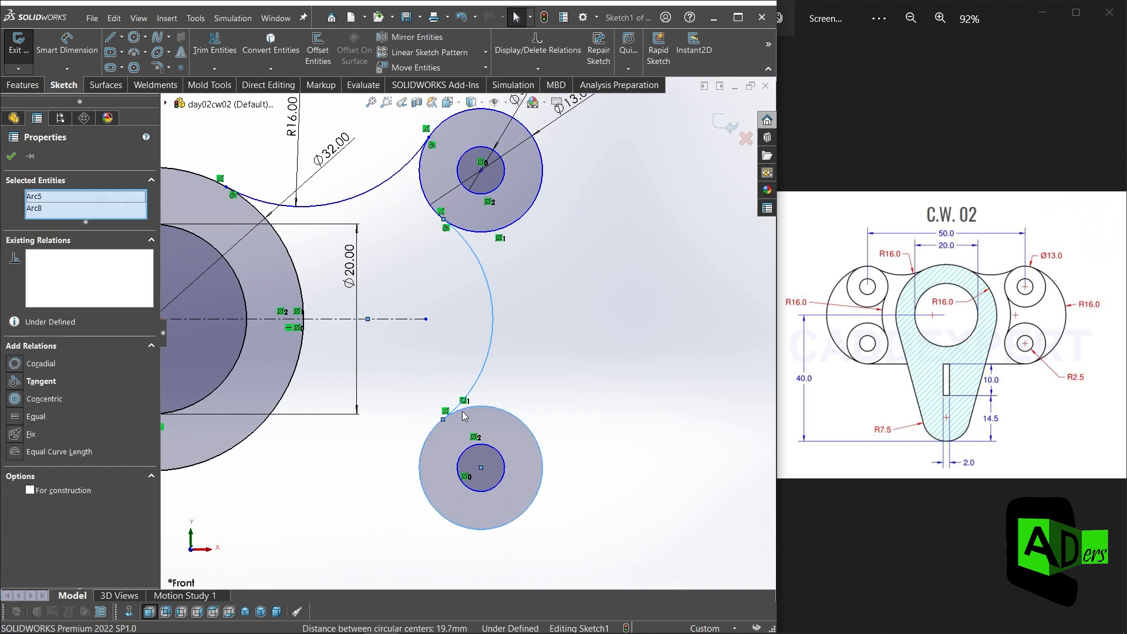
{"action": "left_click", "coordinate": [39, 381]}
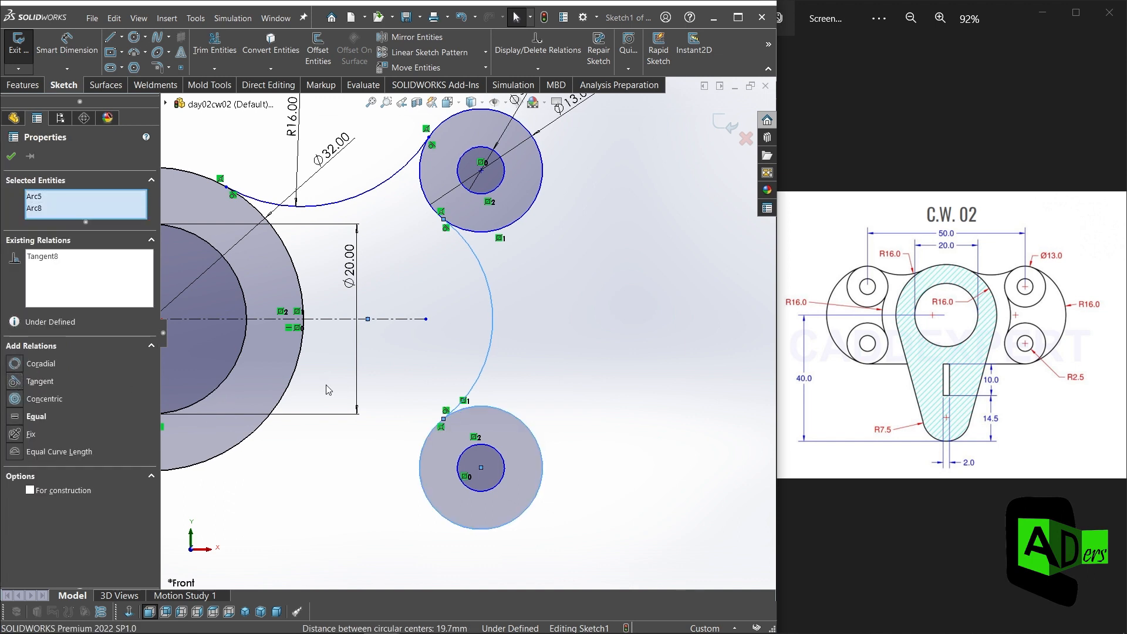
{"action": "left_click", "coordinate": [516, 341]}
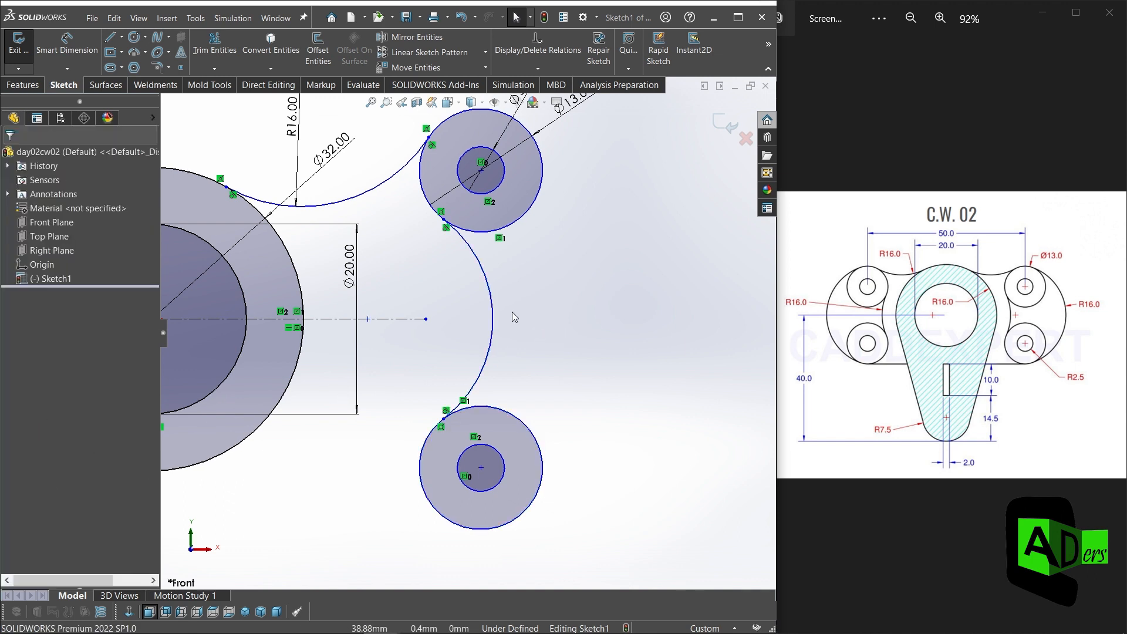
Dimension the arc between the upper and lower 13 mm circles to a radius of 16 mm
{"action": "left_click", "coordinate": [67, 44]}
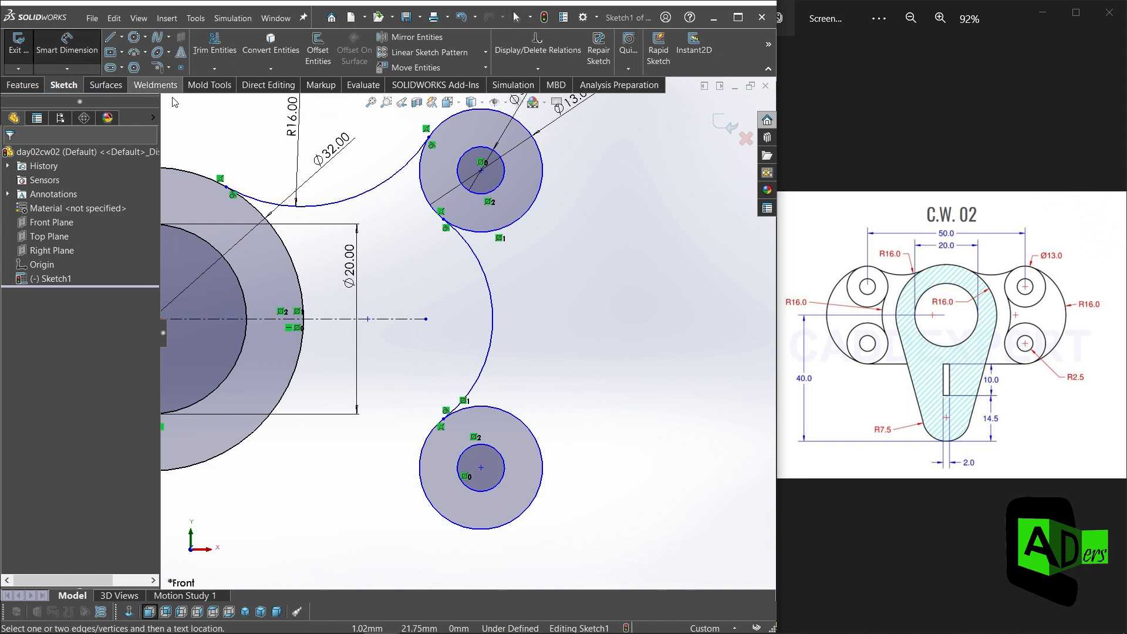
{"action": "left_click", "coordinate": [491, 283]}
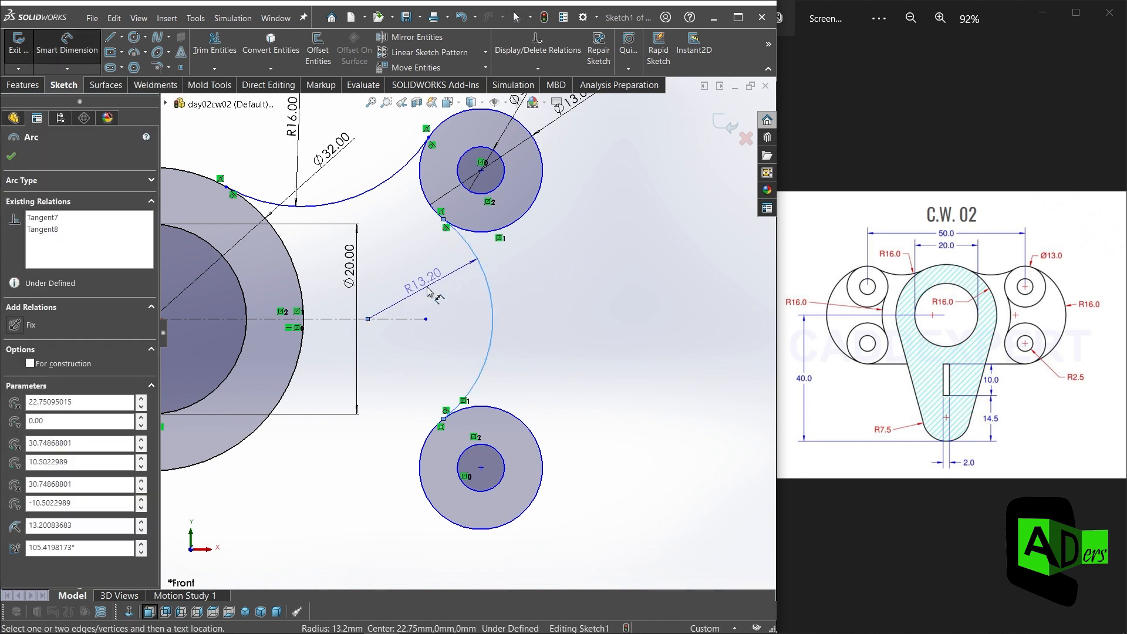
{"action": "left_click", "coordinate": [652, 202]}
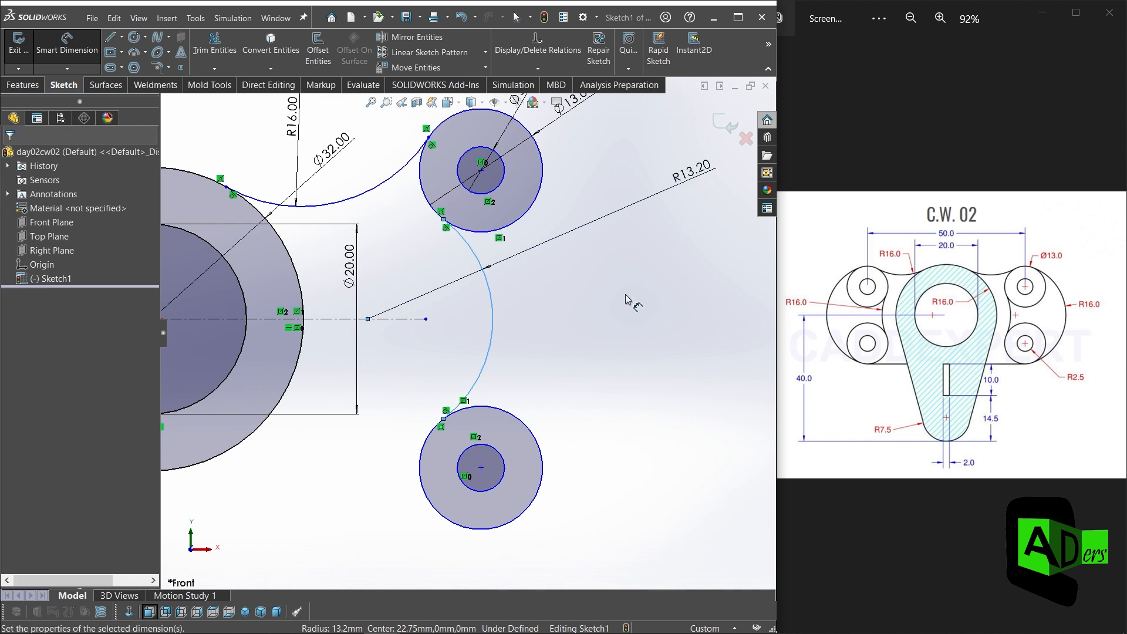
{"action": "type", "text": "16"}
{"action": "key", "text": "Return"}
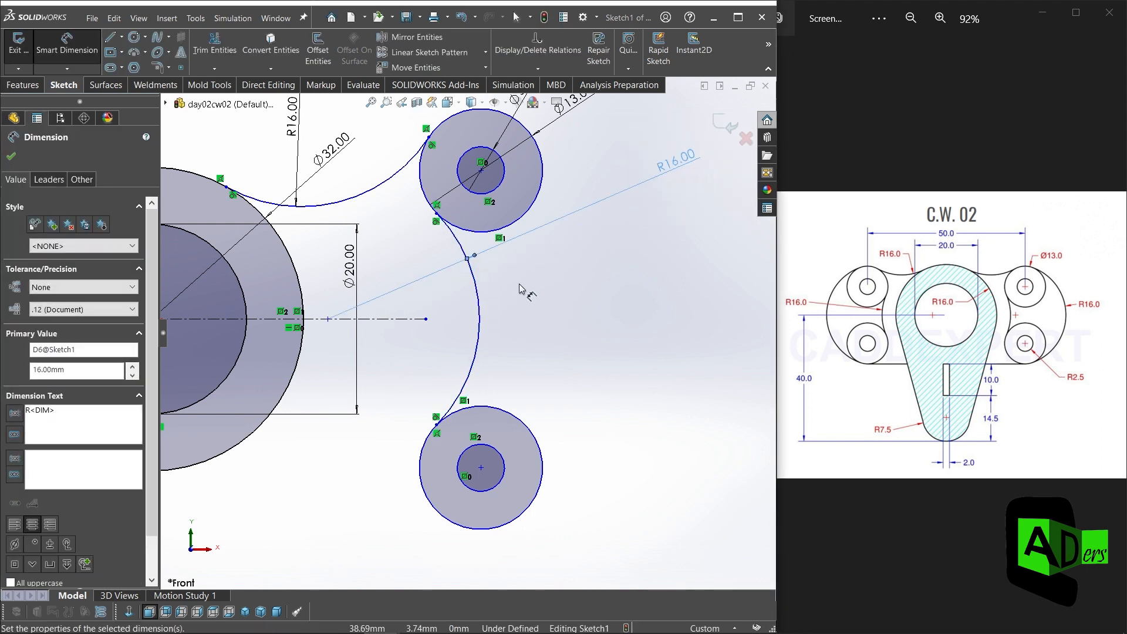
Draw a 3 Point Arc of about 26.5 mm radius joining the outer edges of the two 13 mm circles, bulging toward +X
{"action": "left_click", "coordinate": [134, 52]}
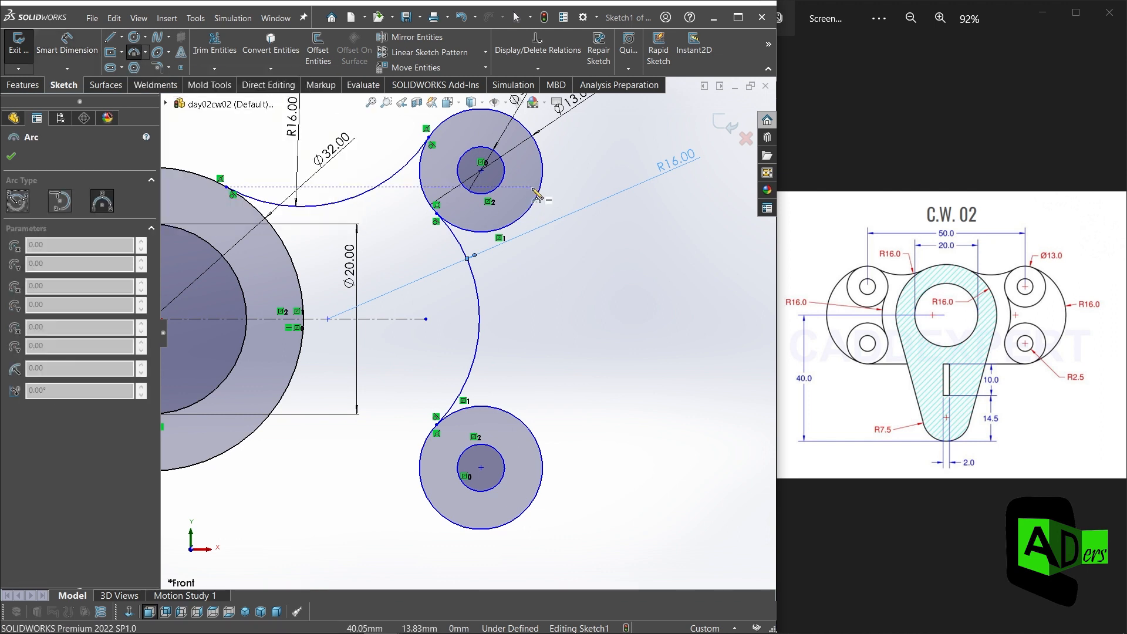
{"action": "scroll", "coordinate": [537, 185], "scroll_direction": "down", "scroll_amount": 2}
{"action": "scroll", "coordinate": [539, 183], "scroll_direction": "up", "scroll_amount": 3}
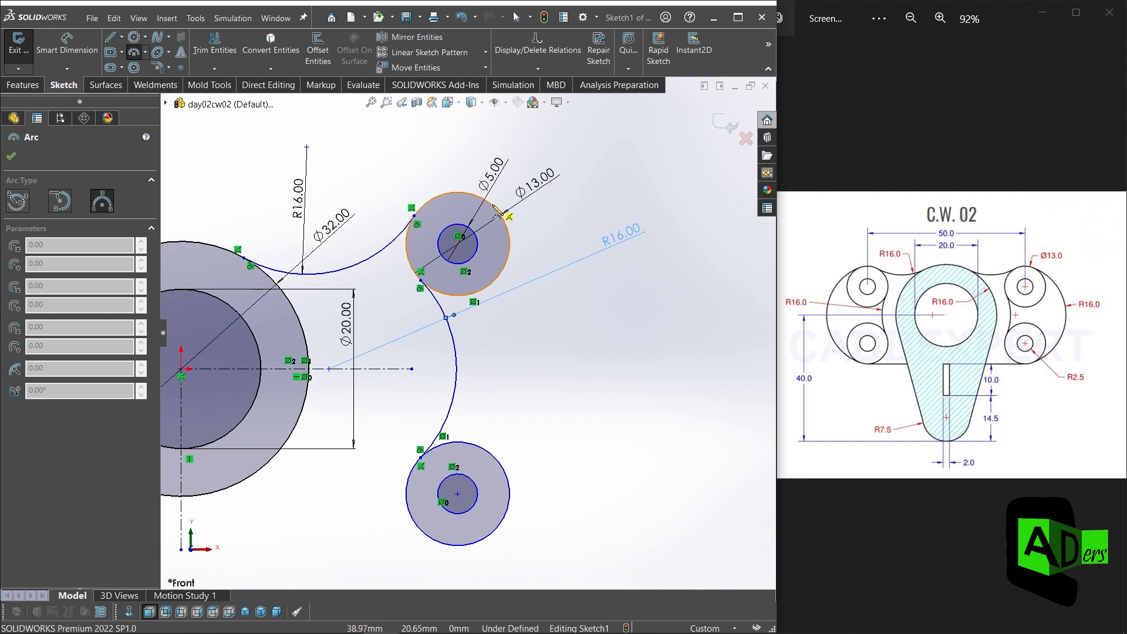
{"action": "left_click", "coordinate": [496, 211]}
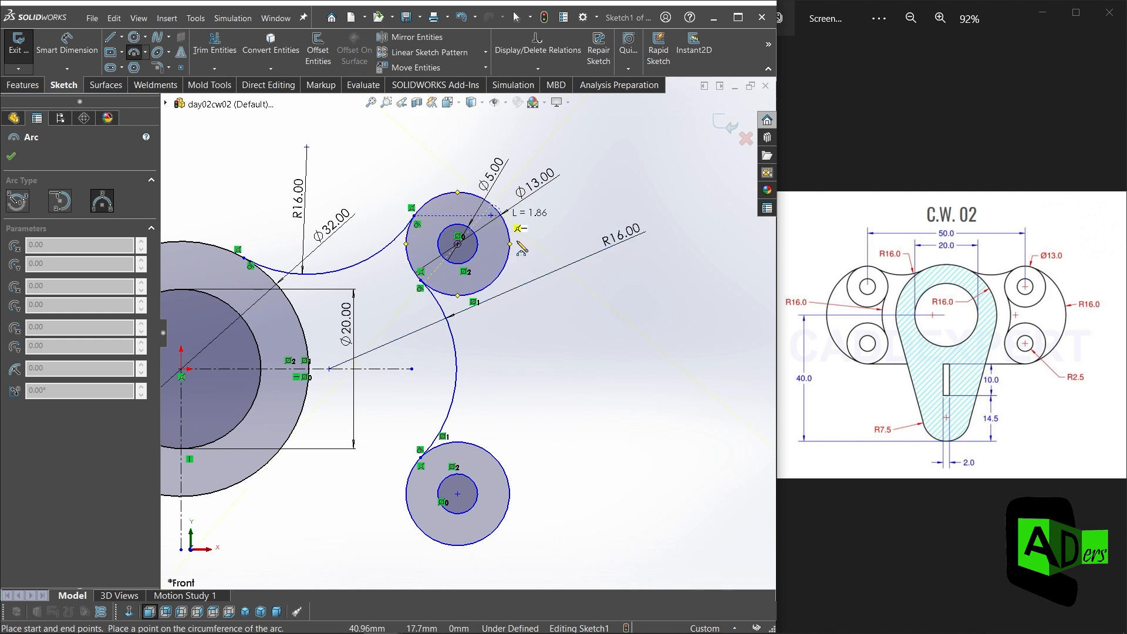
{"action": "left_click", "coordinate": [497, 532]}
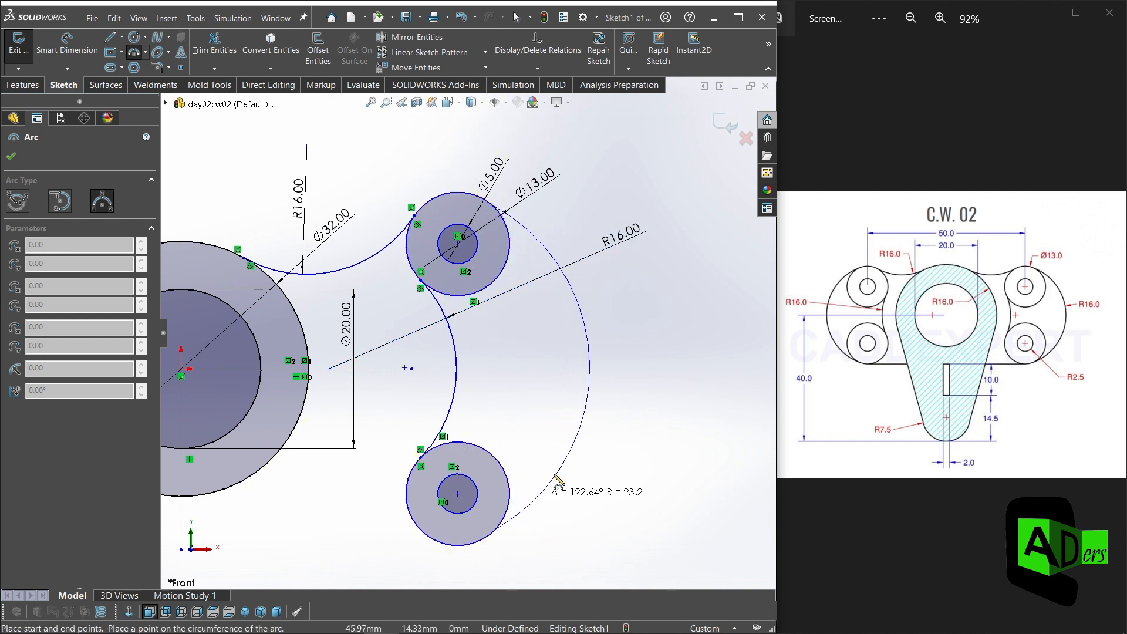
{"action": "left_click", "coordinate": [569, 363]}
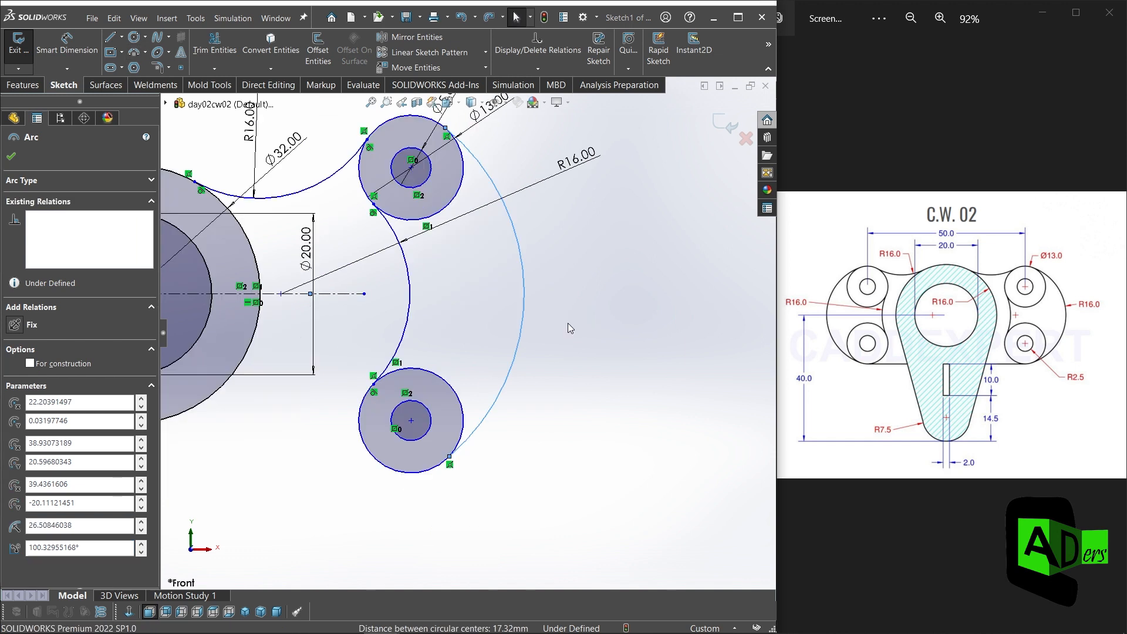
{"action": "key", "text": "Escape"}
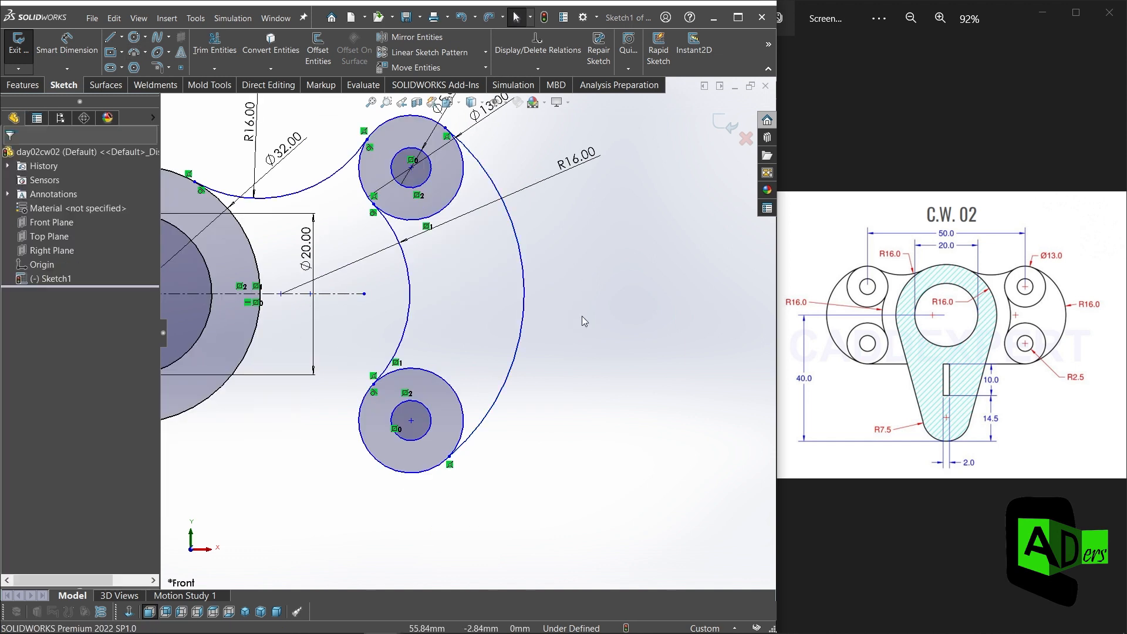
Make the outer arc tangent to the lower 13 mm circle
{"action": "left_click", "coordinate": [470, 439]}
{"action": "left_click", "coordinate": [358, 433], "text": "ctrl"}
{"action": "left_click", "coordinate": [15, 384]}
{"action": "scroll", "coordinate": [480, 241], "scroll_direction": "up", "scroll_amount": 2}
{"action": "scroll", "coordinate": [488, 176], "scroll_direction": "down", "scroll_amount": 3}
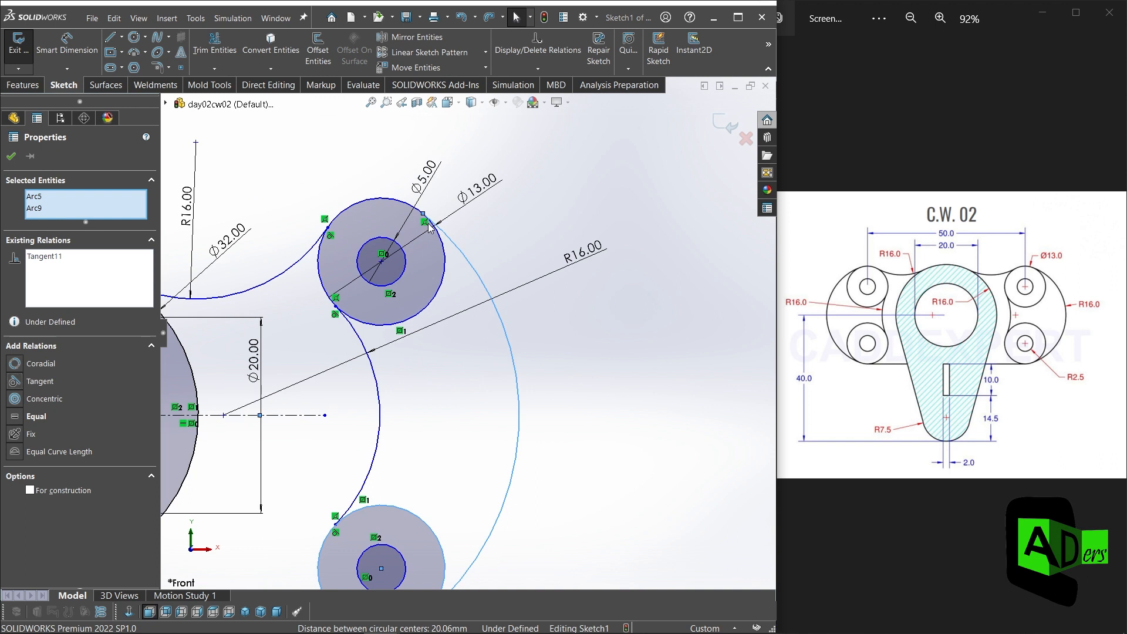
{"action": "left_click", "coordinate": [422, 214]}
{"action": "left_click", "coordinate": [442, 242], "text": "ctrl"}
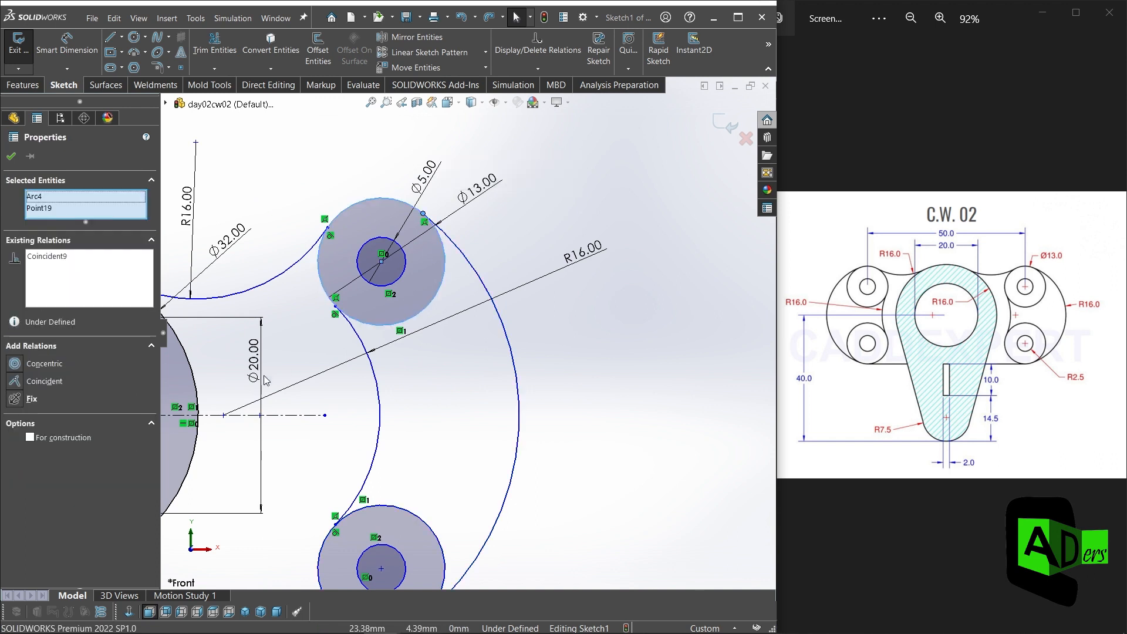
{"action": "left_click", "coordinate": [21, 383]}
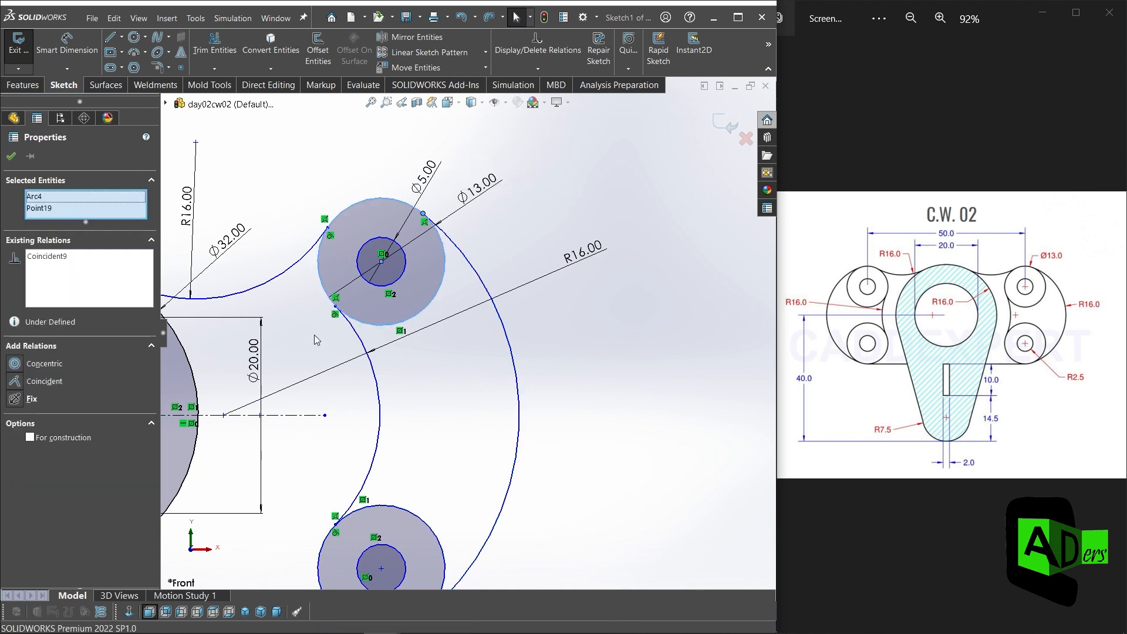
{"action": "left_click", "coordinate": [464, 257]}
{"action": "left_click", "coordinate": [499, 256]}
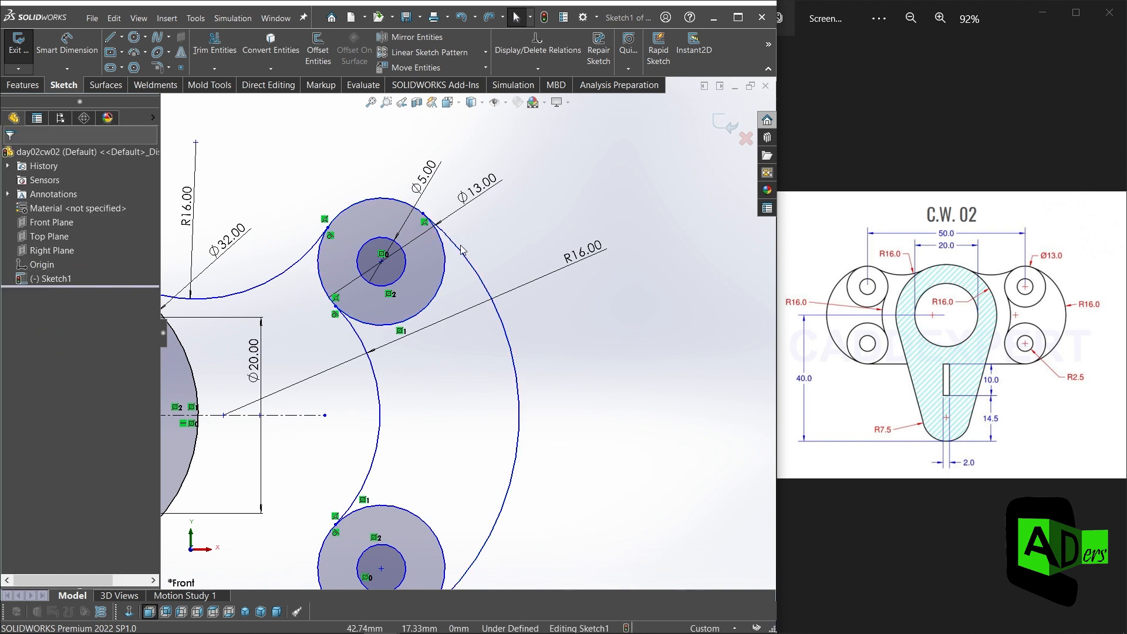
Make the outer arc tangent to the upper 13 mm circle
{"action": "left_click", "coordinate": [455, 246]}
{"action": "left_click", "coordinate": [444, 260], "text": "ctrl"}
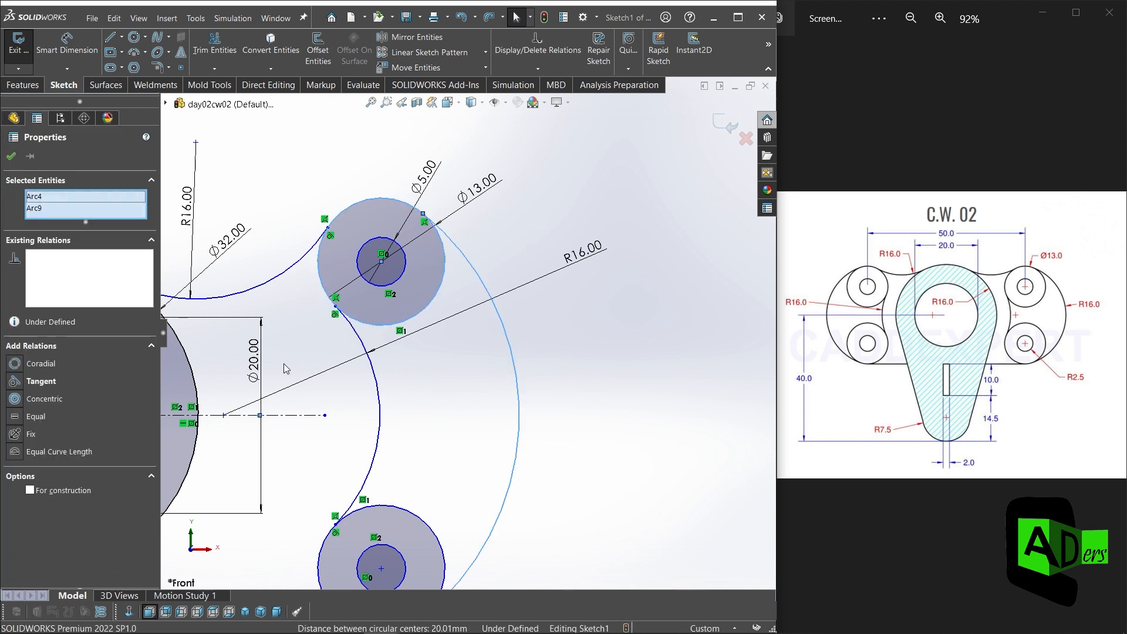
{"action": "left_click", "coordinate": [17, 381]}
{"action": "left_click", "coordinate": [610, 417]}
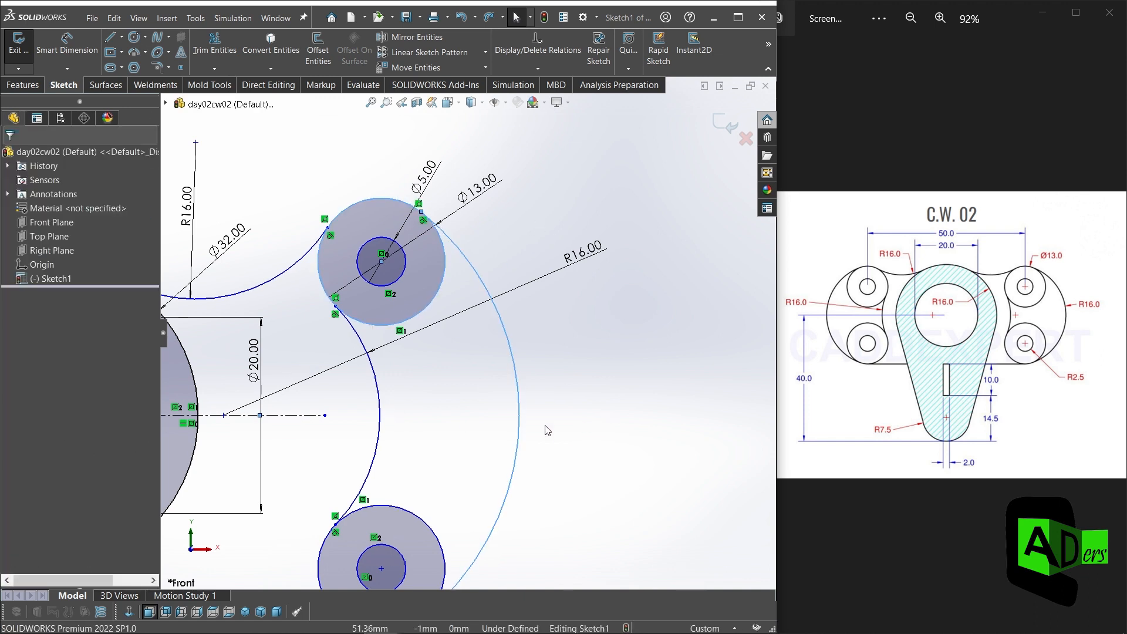
Dimension the outer arc joining the two 13 mm circles to a radius of 16 mm
{"action": "right_click_drag", "start_coordinate": [556, 422], "coordinate": [559, 369]}
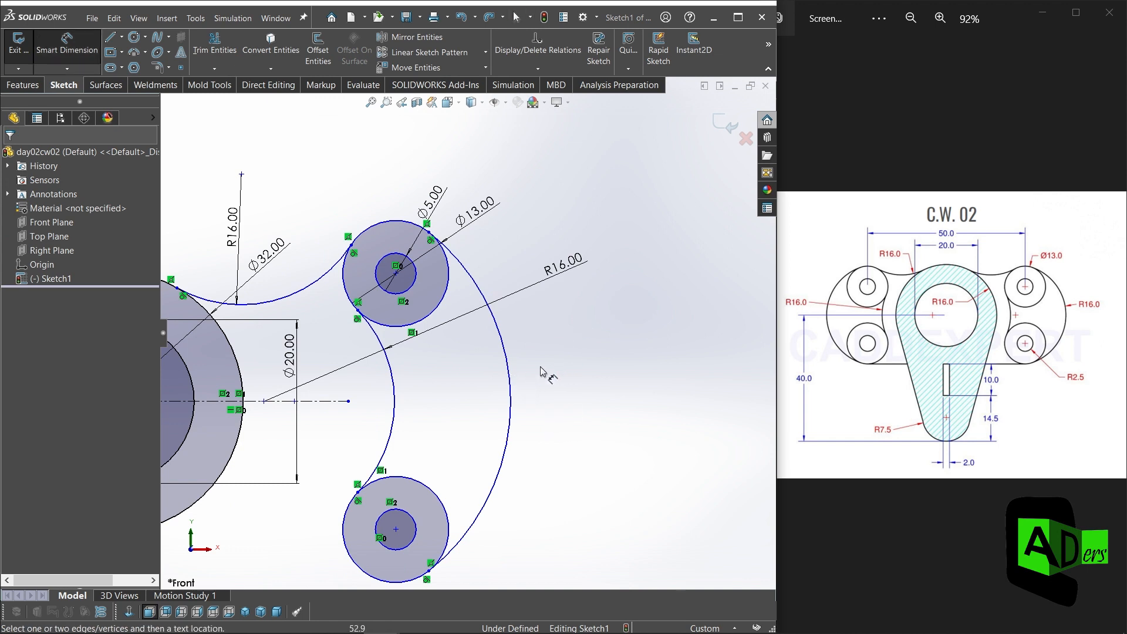
{"action": "left_click", "coordinate": [506, 362]}
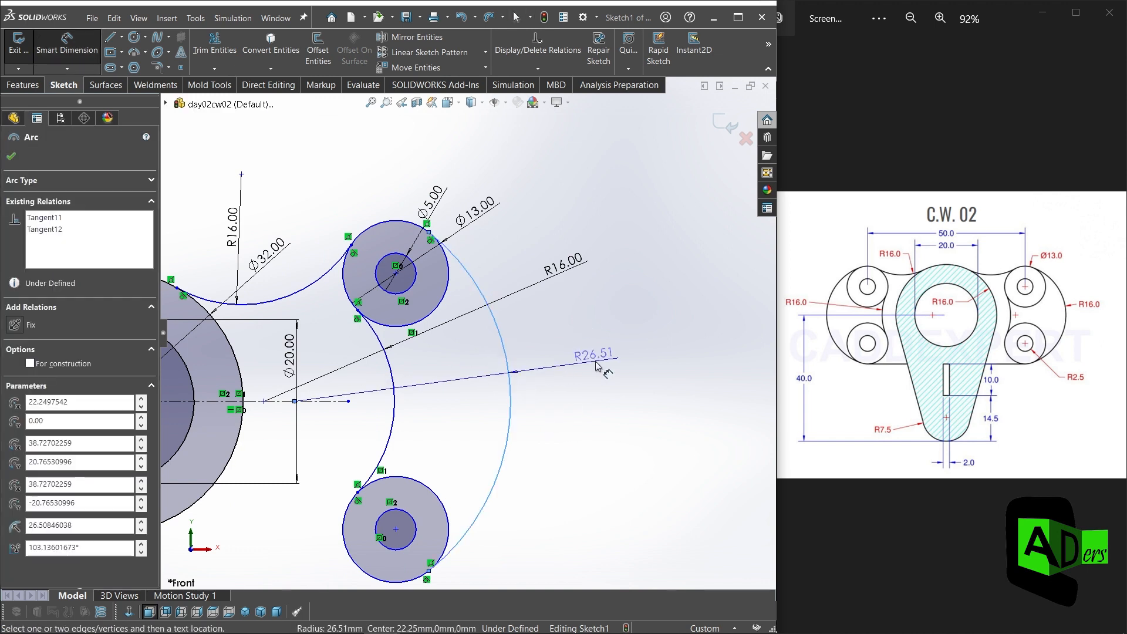
{"action": "left_click", "coordinate": [594, 426]}
{"action": "type", "text": "16"}
{"action": "key", "text": "Return"}
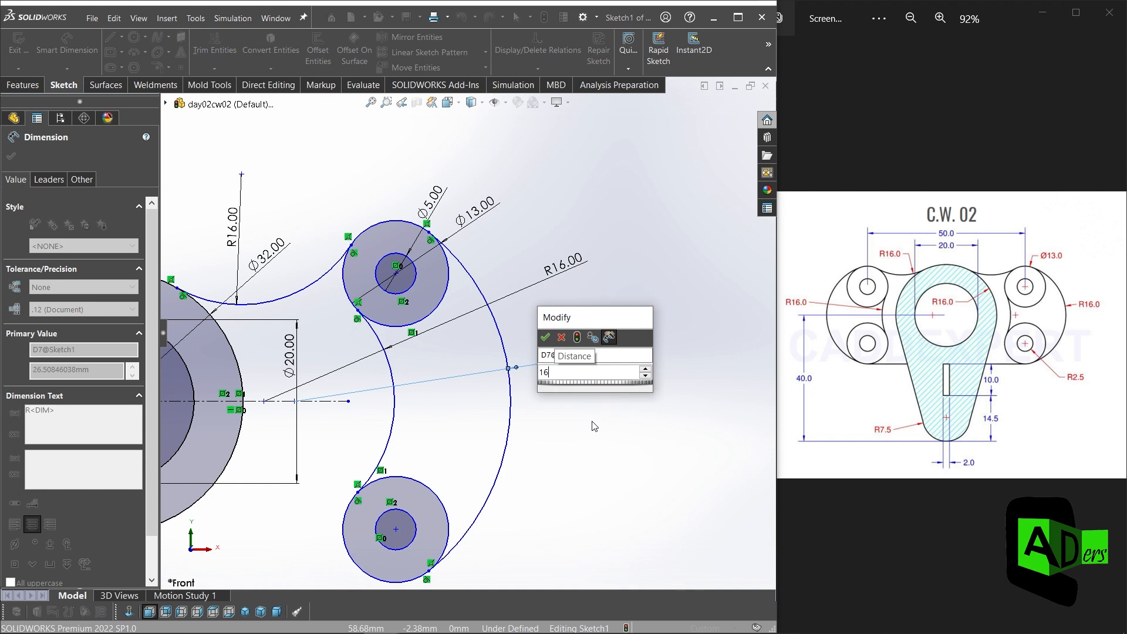
{"action": "key", "text": "Escape"}
Extend the vertical construction line from the origin downward to about 63 mm long
{"action": "scroll", "coordinate": [574, 398], "scroll_direction": "up", "scroll_amount": 2}
{"action": "middle_click_drag", "start_coordinate": [252, 496], "coordinate": [435, 315], "text": "ctrl"}
{"action": "scroll", "coordinate": [461, 334], "scroll_direction": "up", "scroll_amount": 3}
{"action": "scroll", "coordinate": [442, 283], "scroll_direction": "up", "scroll_amount": 1}
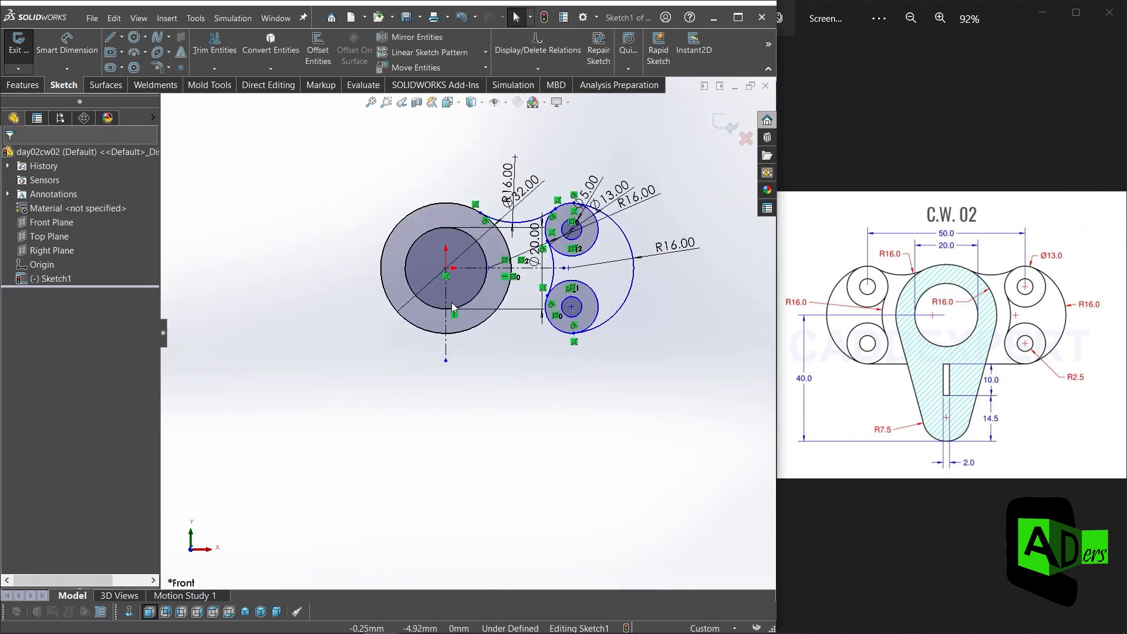
{"action": "left_click", "coordinate": [446, 299]}
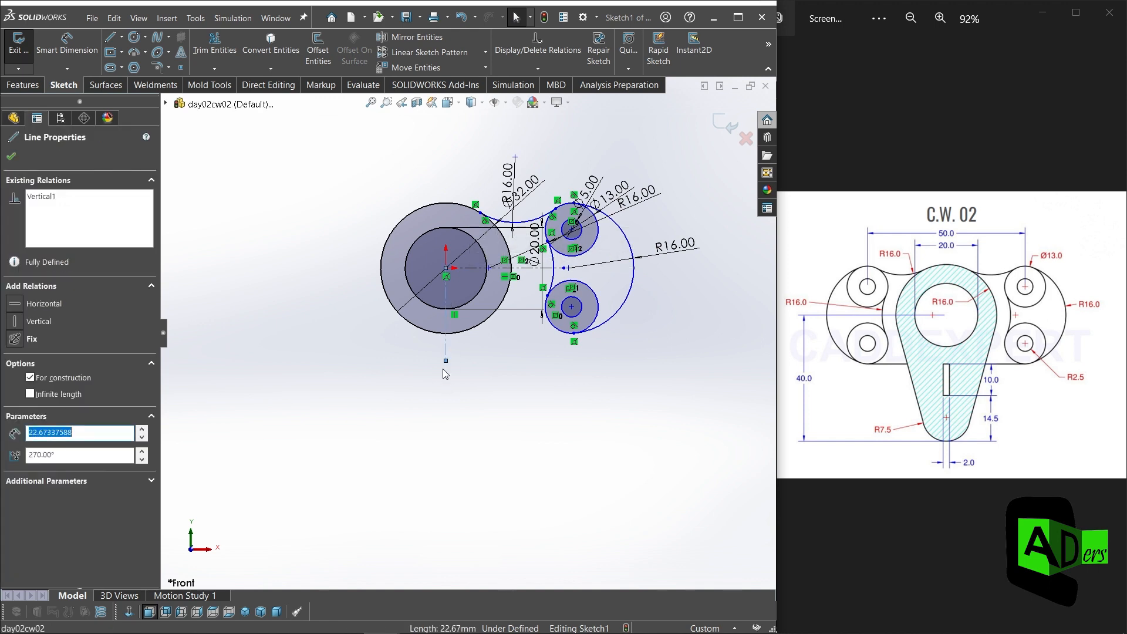
{"action": "left_click_drag", "start_coordinate": [446, 362], "coordinate": [443, 462]}
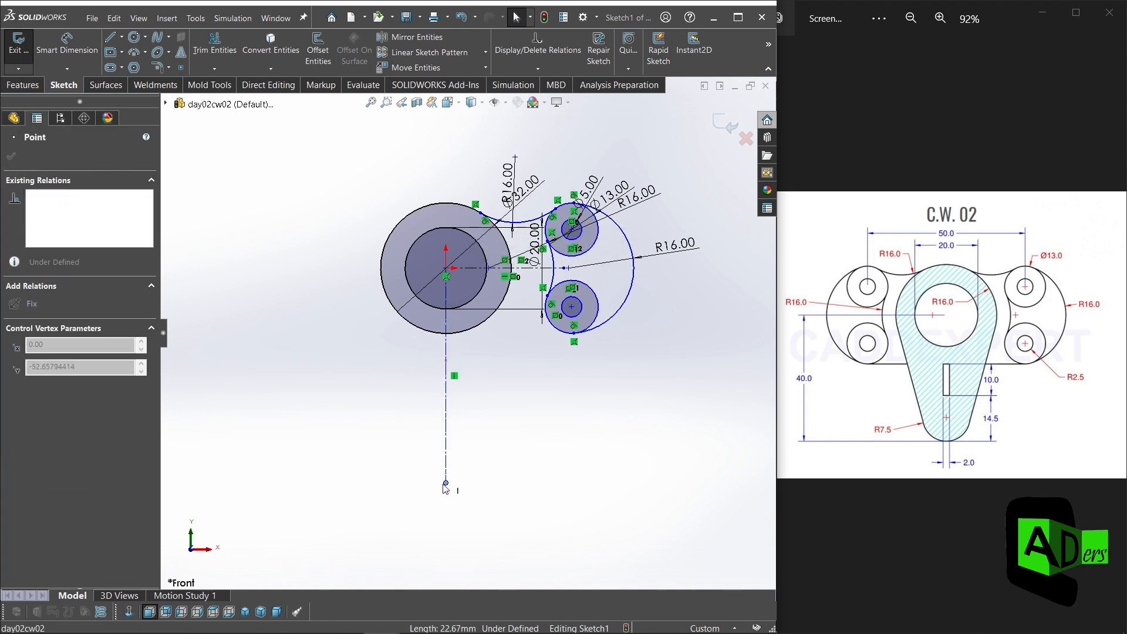
{"action": "left_click_drag", "start_coordinate": [443, 525], "coordinate": [444, 526]}
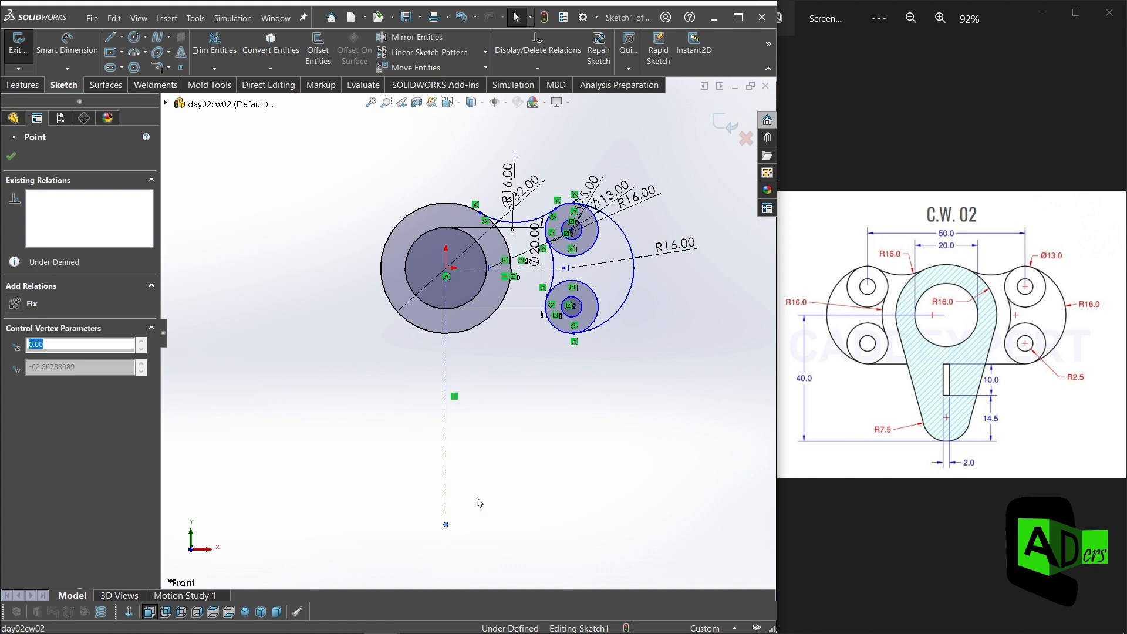
{"action": "left_click", "coordinate": [534, 372]}
Dimension the vertical construction line's length to 40 mm
{"action": "key", "text": "d"}
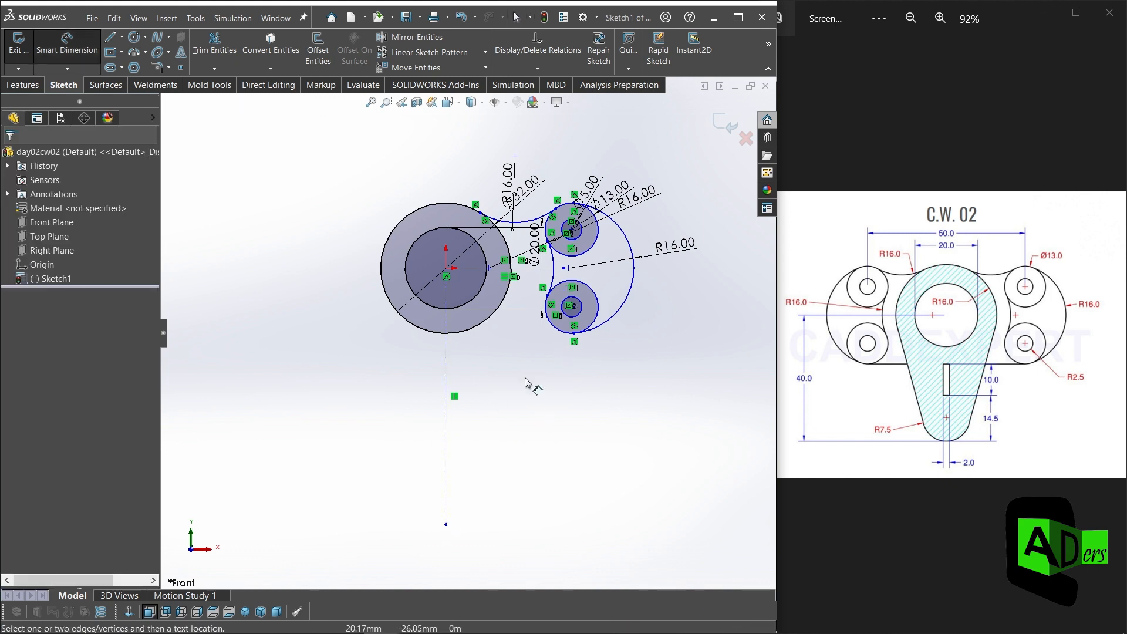
{"action": "left_click", "coordinate": [446, 380]}
{"action": "left_click", "coordinate": [236, 378]}
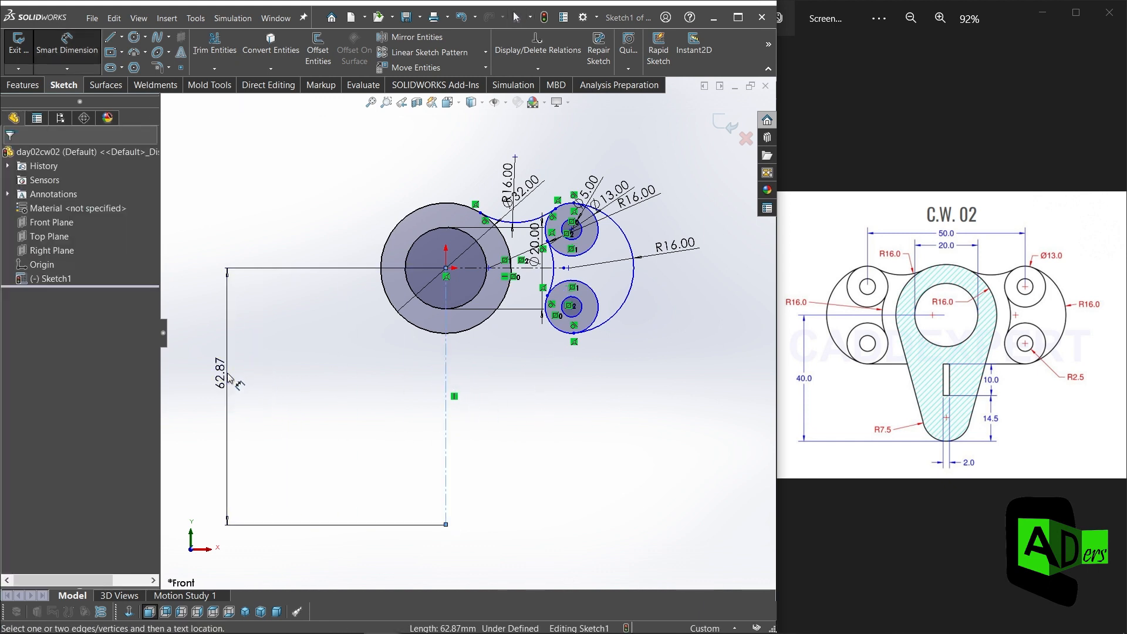
{"action": "type", "text": "40"}
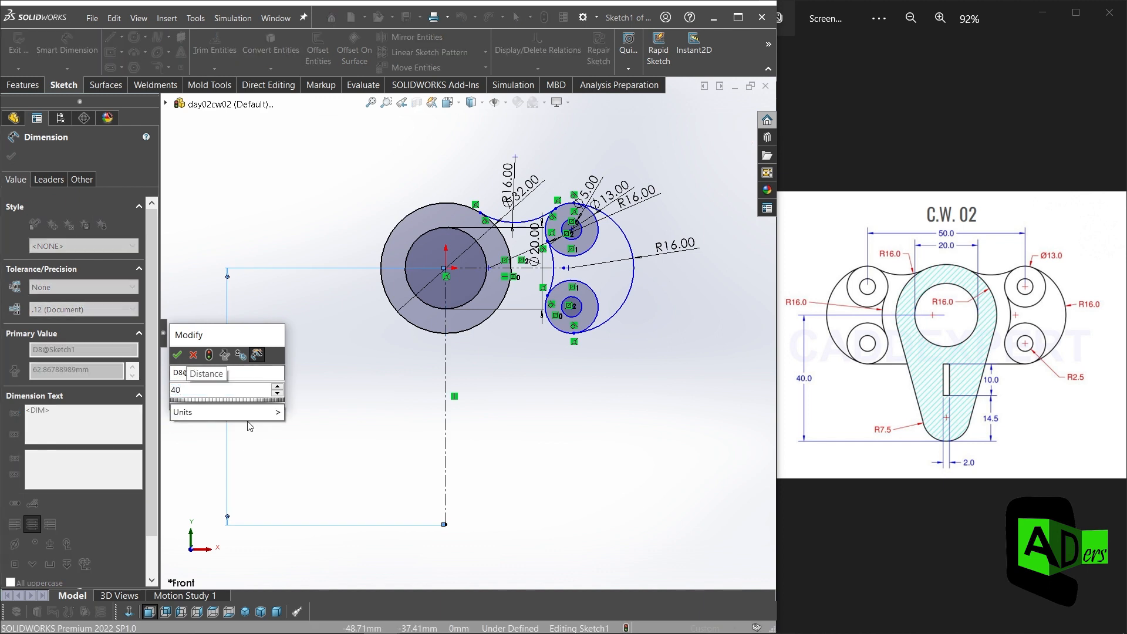
{"action": "key", "text": "Return"}
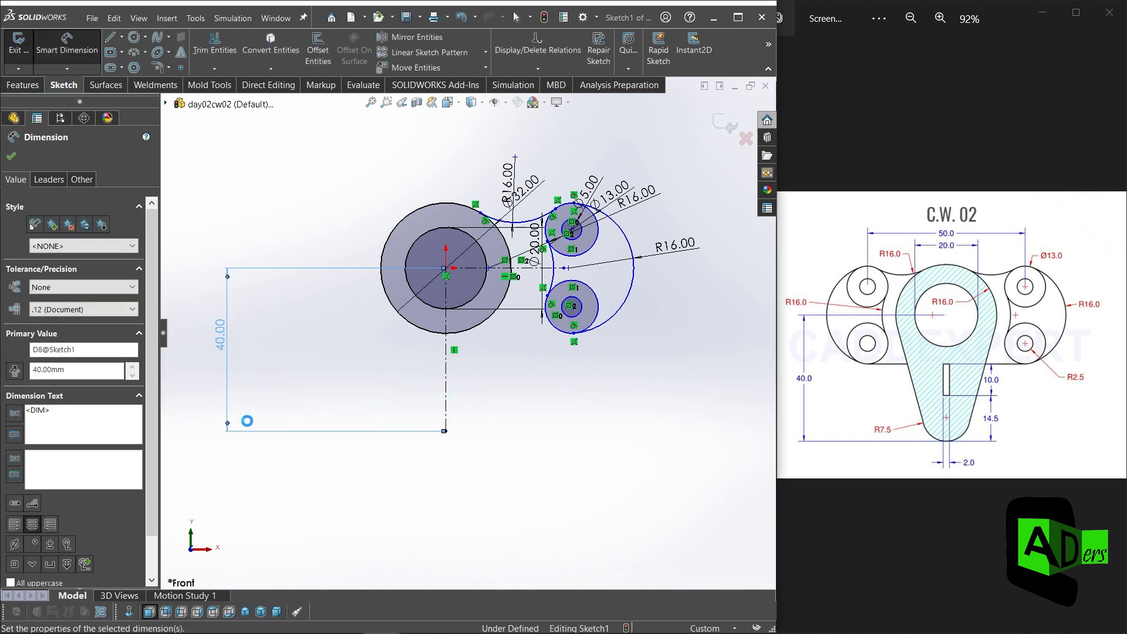
{"action": "key", "text": "Escape"}
Sketch a line about 33 mm long, tangent to the 32 mm circle's +X side, slanting down toward the vertical construction line's lower end
{"action": "scroll", "coordinate": [463, 352], "scroll_direction": "down", "scroll_amount": 1}
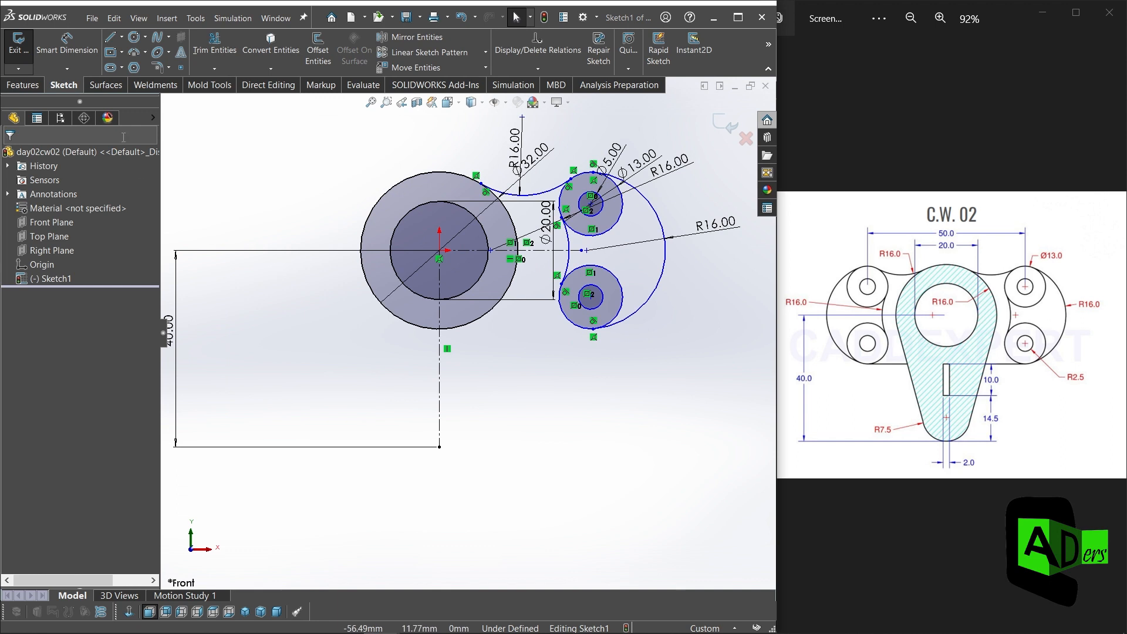
{"action": "left_click", "coordinate": [111, 38]}
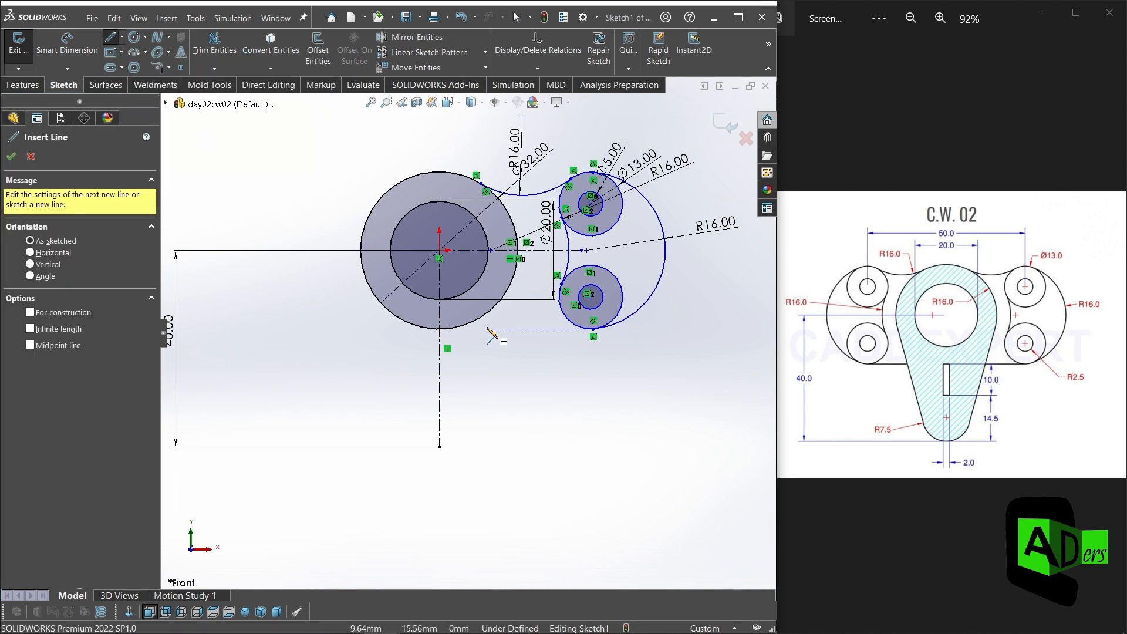
{"action": "scroll", "coordinate": [533, 357], "scroll_direction": "up", "scroll_amount": 1}
{"action": "scroll", "coordinate": [507, 301], "scroll_direction": "down", "scroll_amount": 1}
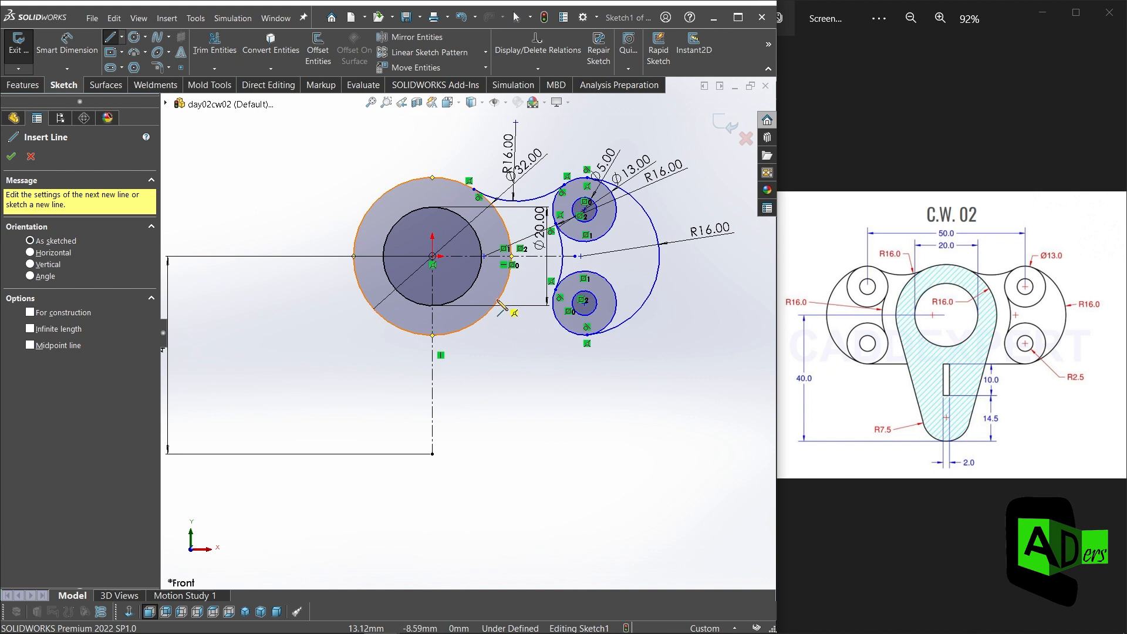
{"action": "scroll", "coordinate": [492, 312], "scroll_direction": "down", "scroll_amount": 2}
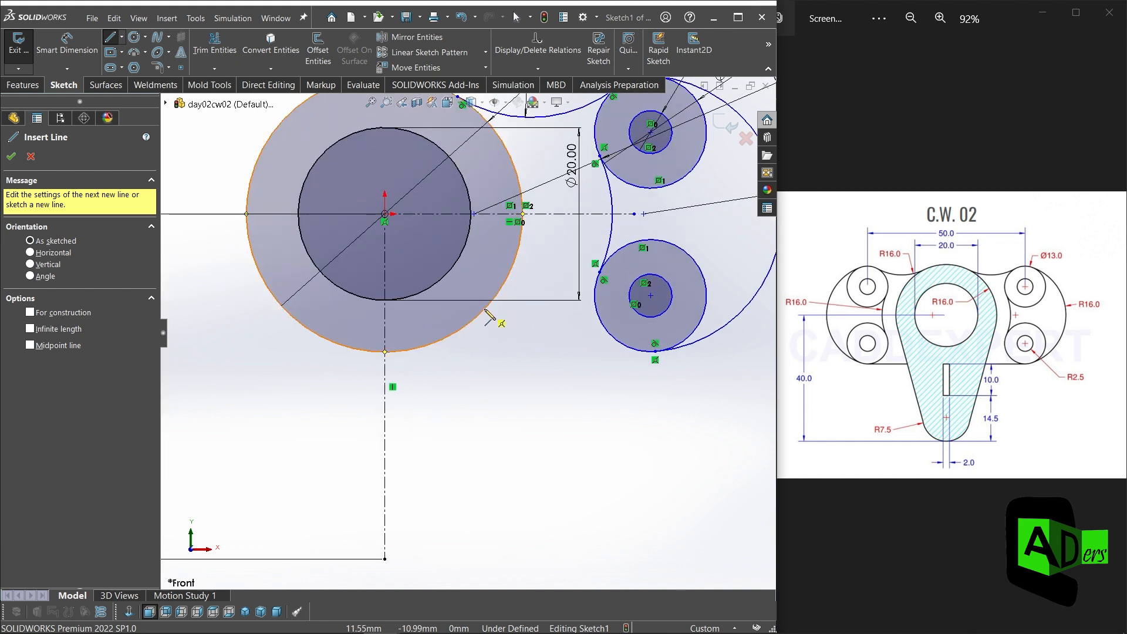
{"action": "left_click", "coordinate": [485, 316]}
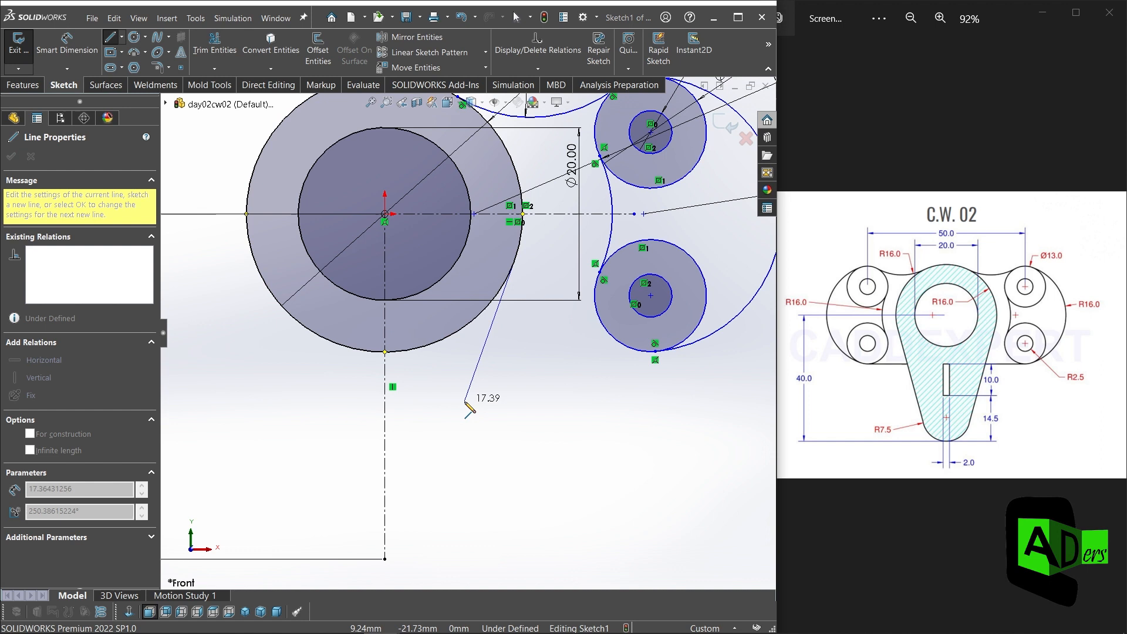
{"action": "scroll", "coordinate": [468, 333], "scroll_direction": "up", "scroll_amount": 2}
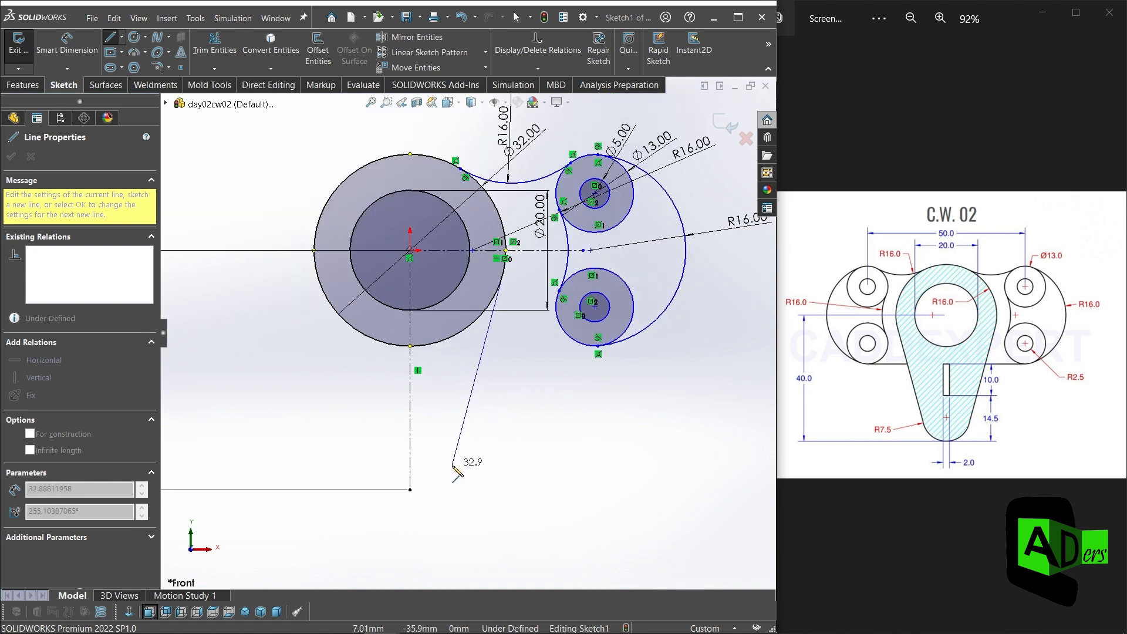
{"action": "left_click", "coordinate": [448, 470]}
{"action": "key", "text": "Escape"}
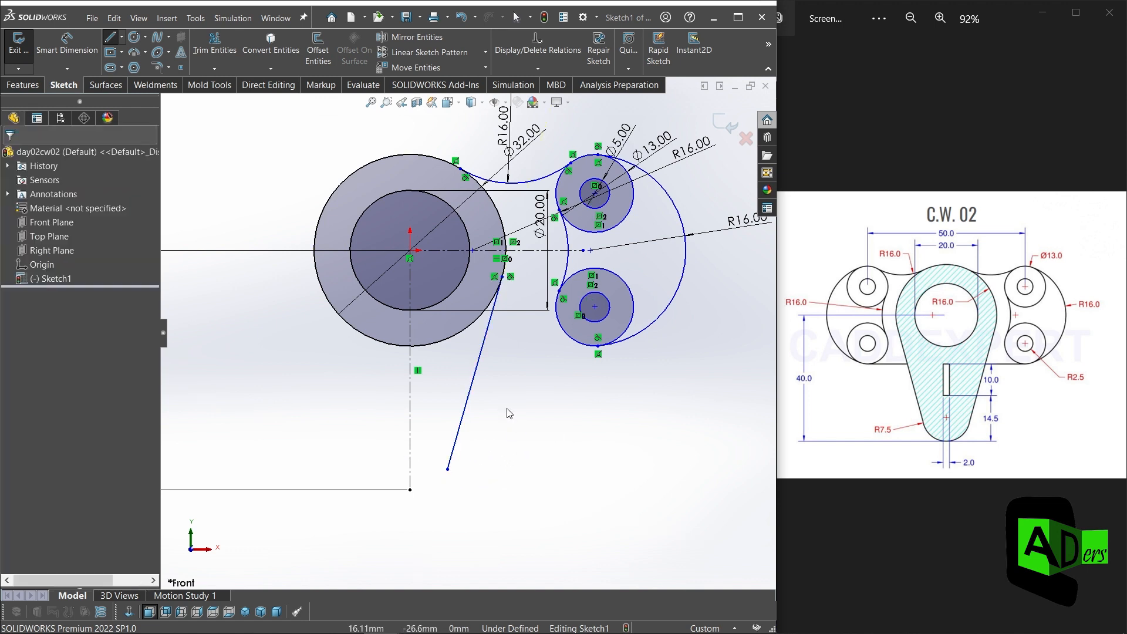
Inspect the existing tangent relation between the slanted line and the 32 mm circle
{"action": "scroll", "coordinate": [491, 301], "scroll_direction": "down", "scroll_amount": 2}
{"action": "left_click", "coordinate": [465, 330]}
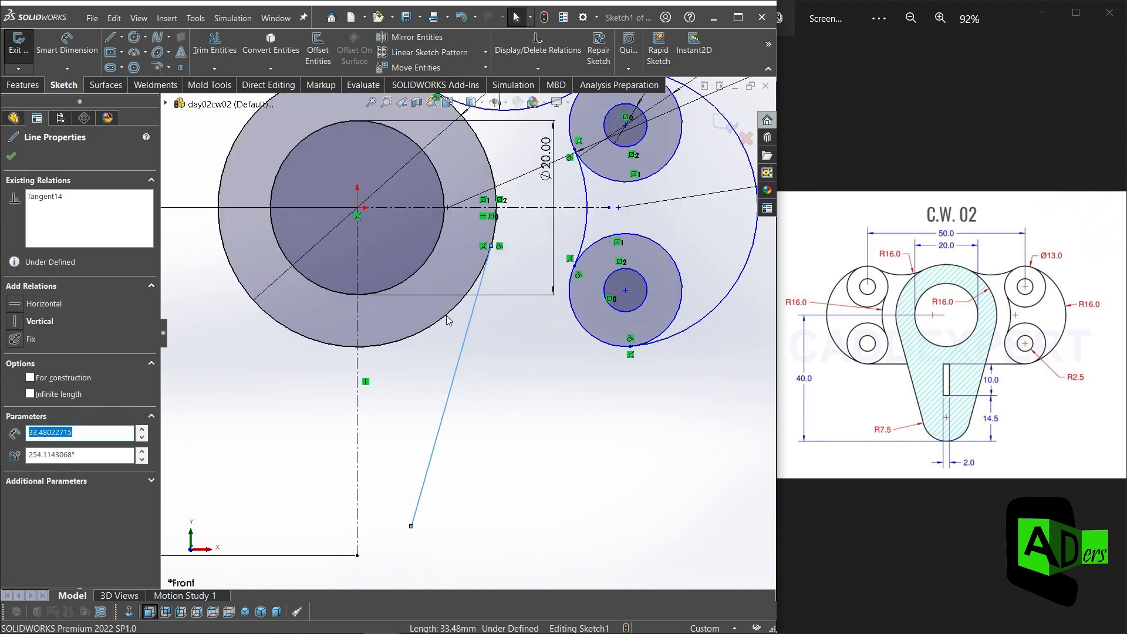
{"action": "left_click", "coordinate": [448, 318], "text": "ctrl"}
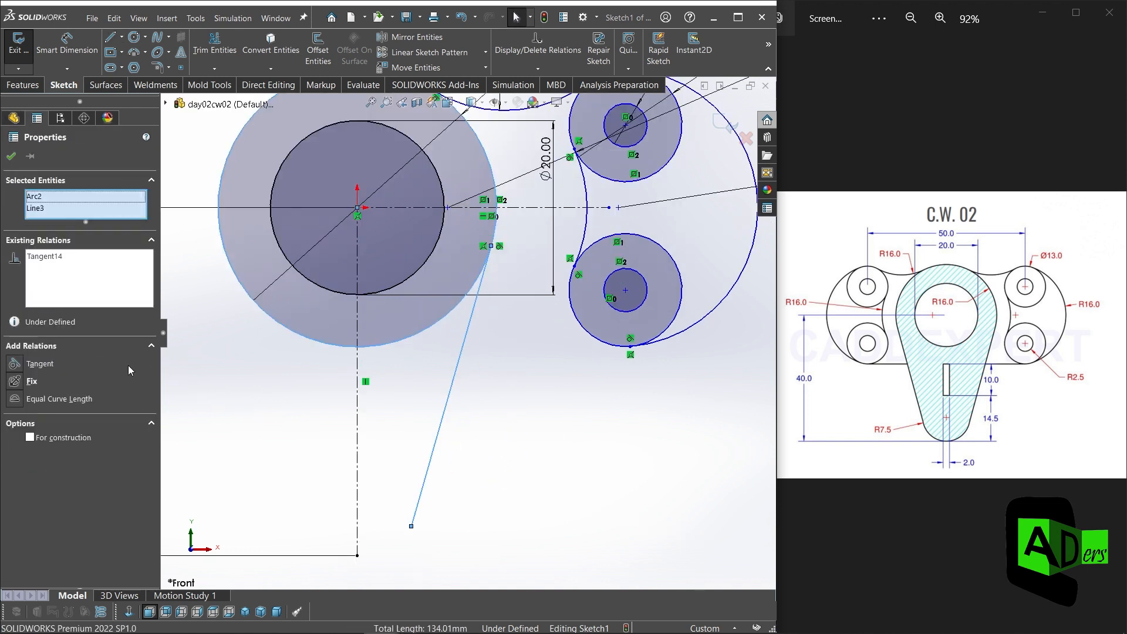
{"action": "left_click", "coordinate": [520, 376]}
{"action": "scroll", "coordinate": [482, 385], "scroll_direction": "up", "scroll_amount": 2}
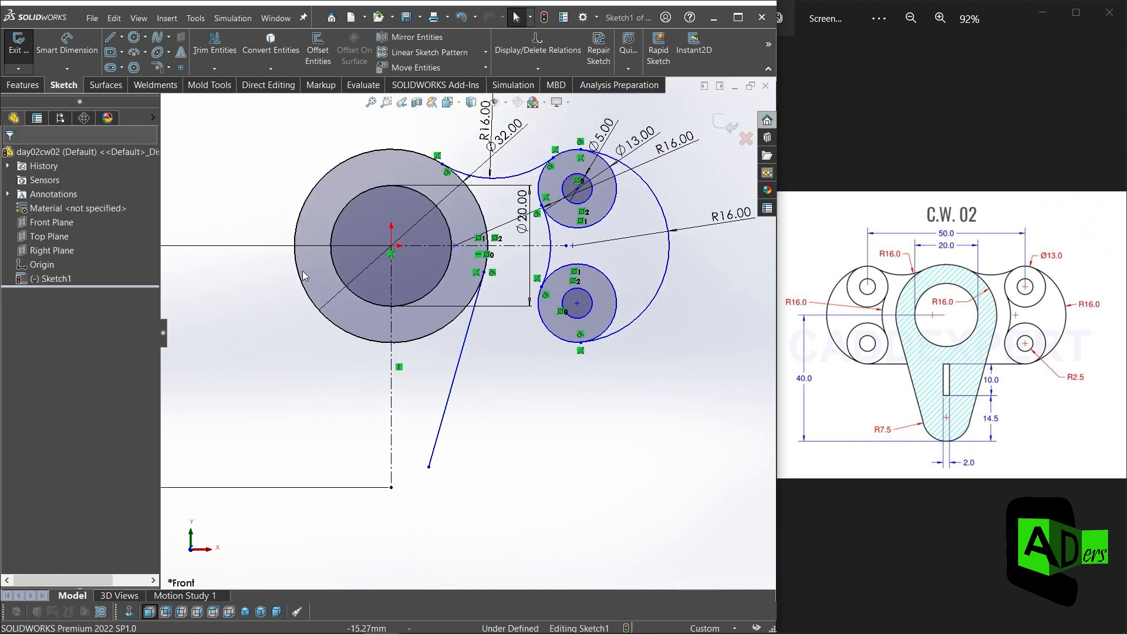
Mirror the slanted tangent line about the vertical construction line, keeping the original
{"action": "left_click", "coordinate": [461, 356]}
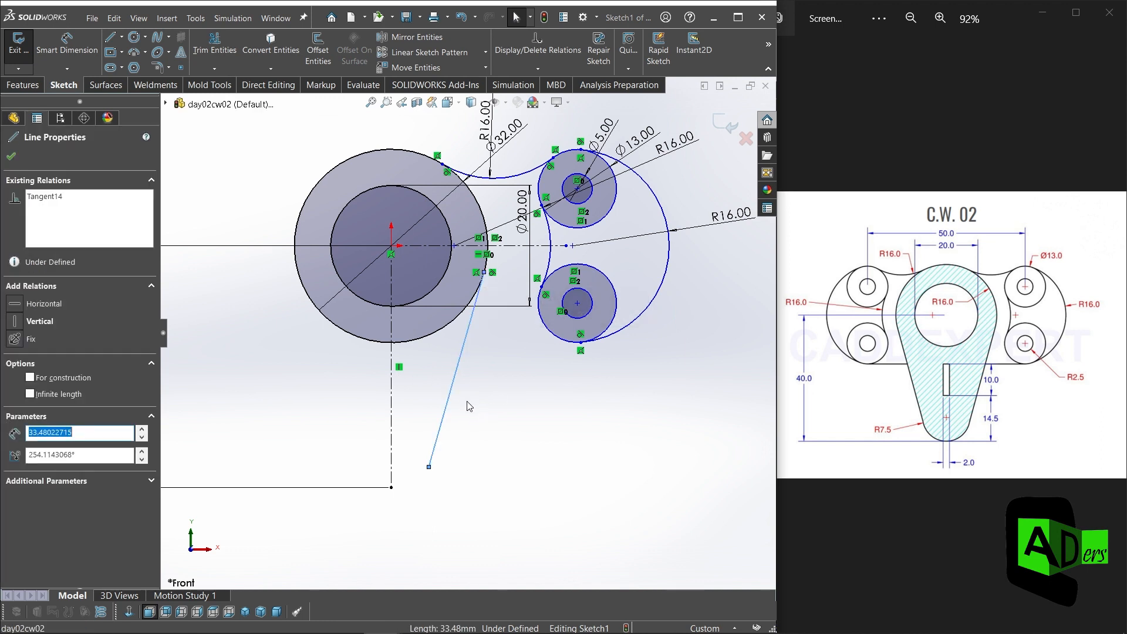
{"action": "left_click", "coordinate": [411, 37]}
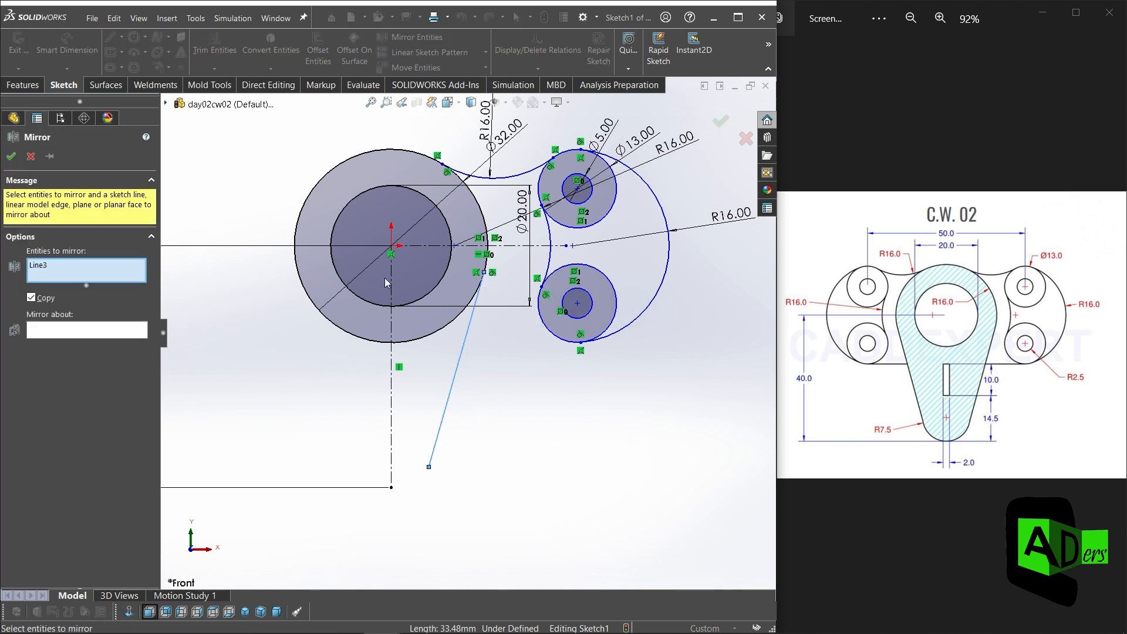
{"action": "left_click", "coordinate": [67, 331]}
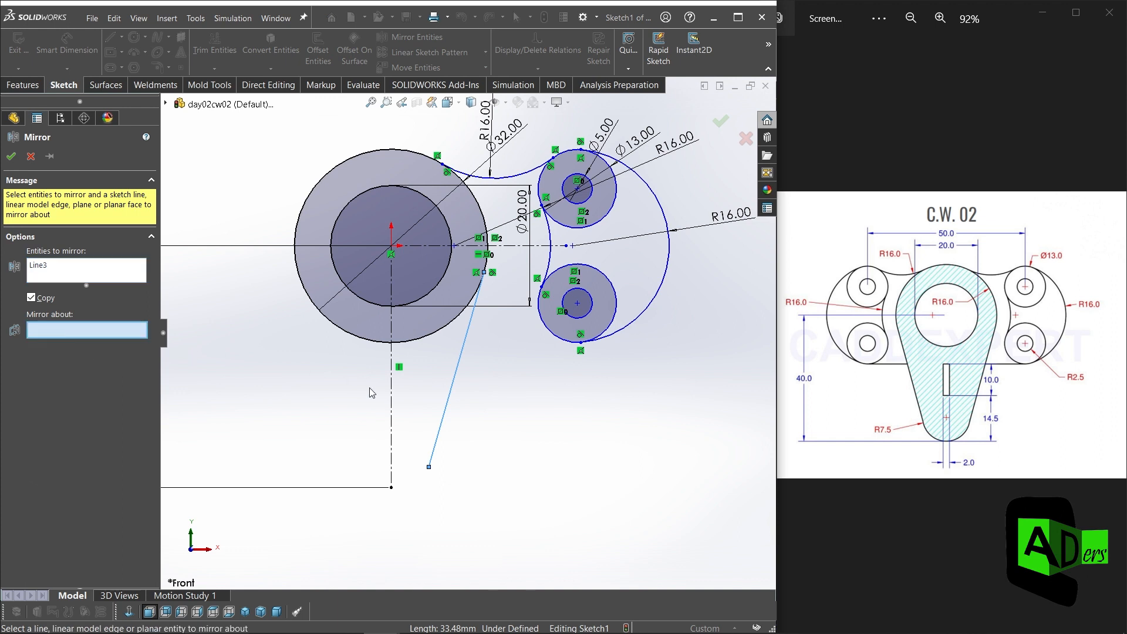
{"action": "left_click", "coordinate": [392, 358]}
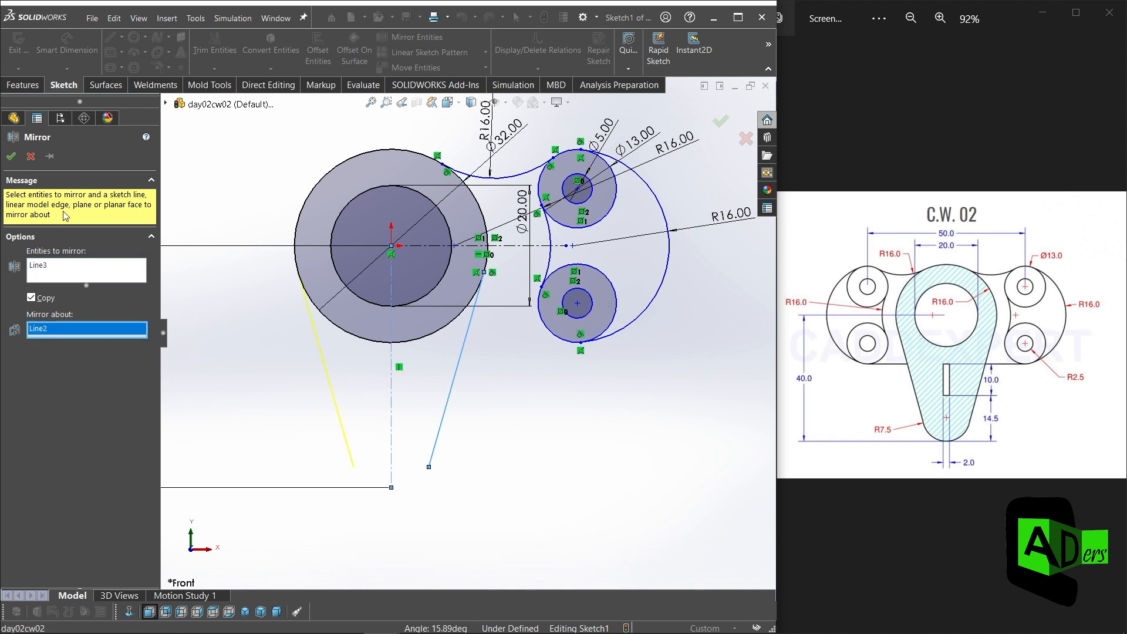
{"action": "left_click", "coordinate": [15, 158]}
Sketch a three-point arc of about 6.55 mm radius joining the lower ends of the two slanted lines, bulging downward
{"action": "scroll", "coordinate": [456, 428], "scroll_direction": "up", "scroll_amount": 2}
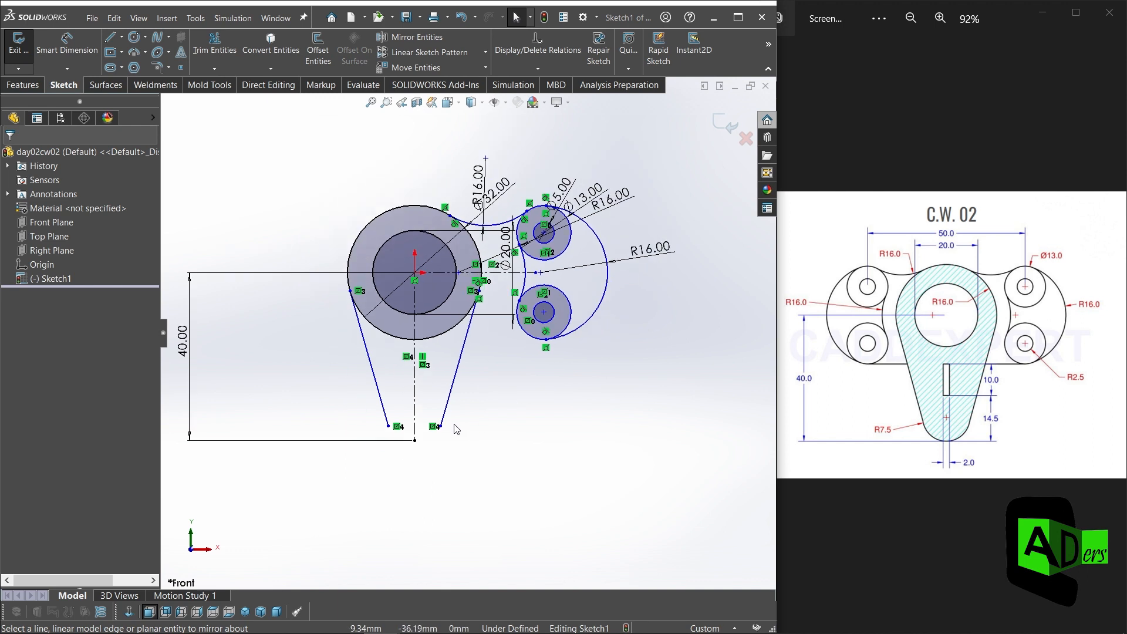
{"action": "scroll", "coordinate": [446, 429], "scroll_direction": "down", "scroll_amount": 2}
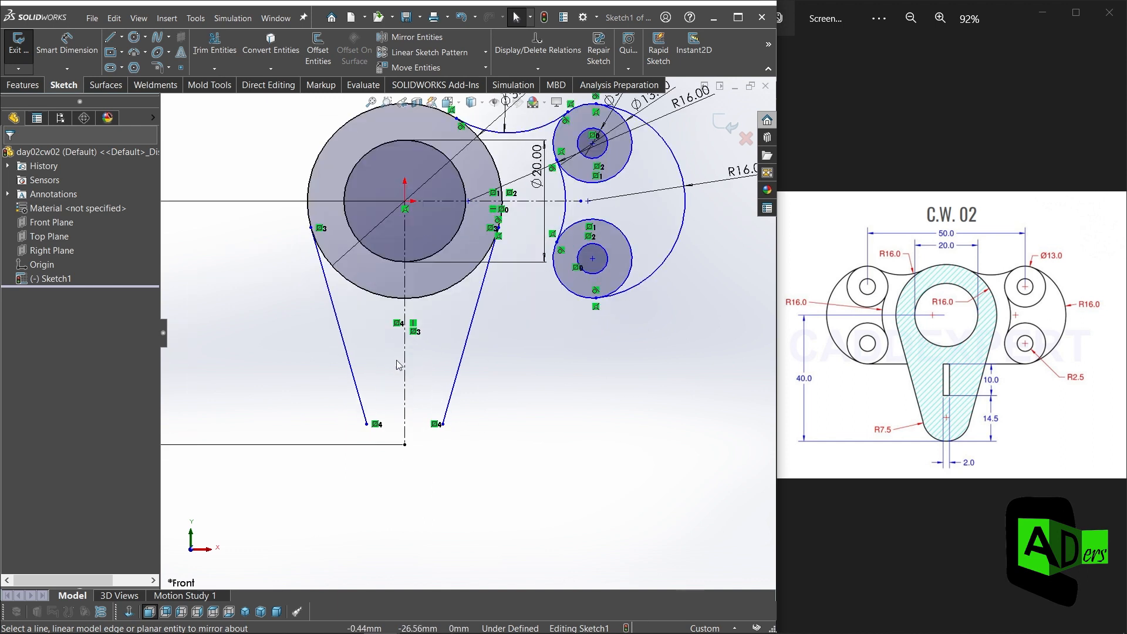
{"action": "left_click", "coordinate": [135, 53]}
{"action": "scroll", "coordinate": [385, 437], "scroll_direction": "down", "scroll_amount": 2}
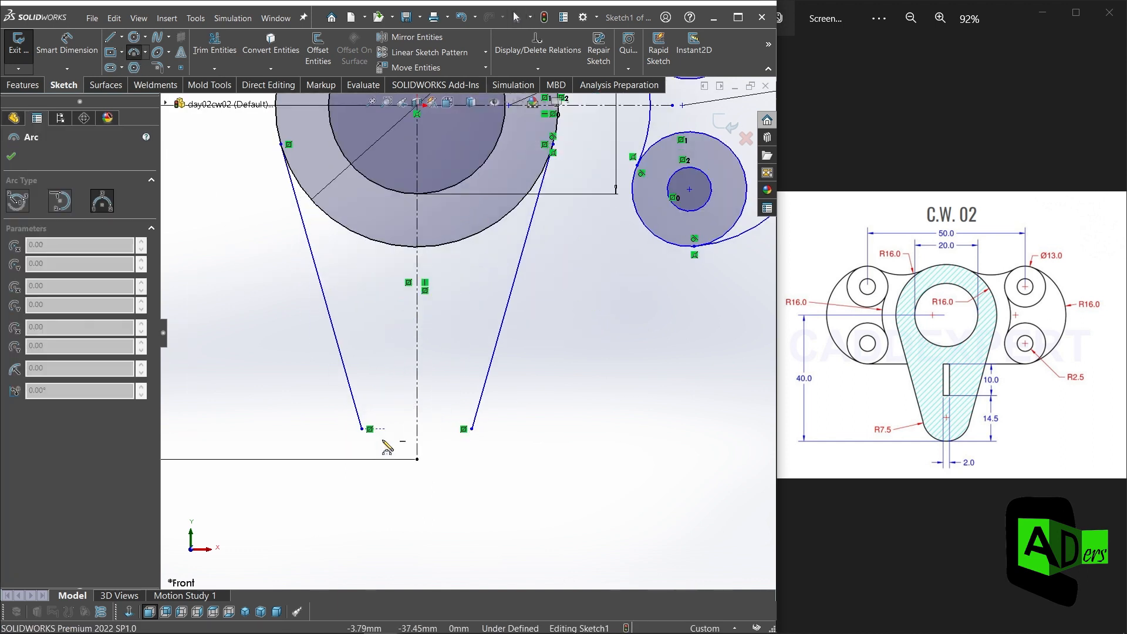
{"action": "left_click", "coordinate": [362, 429]}
{"action": "left_click", "coordinate": [472, 429]}
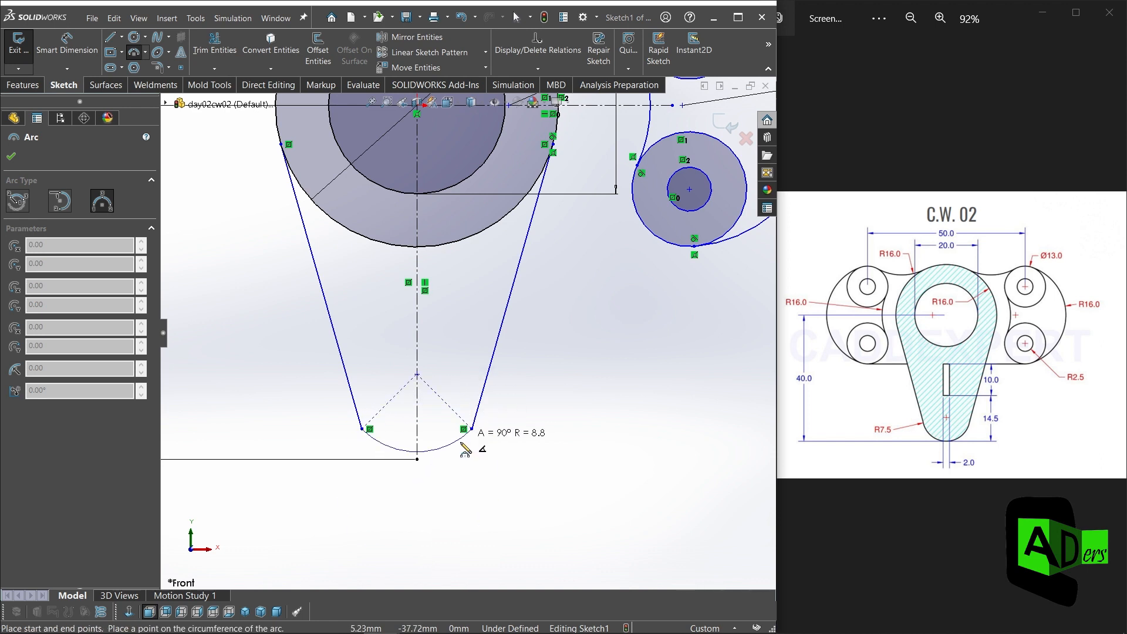
{"action": "left_click", "coordinate": [470, 468]}
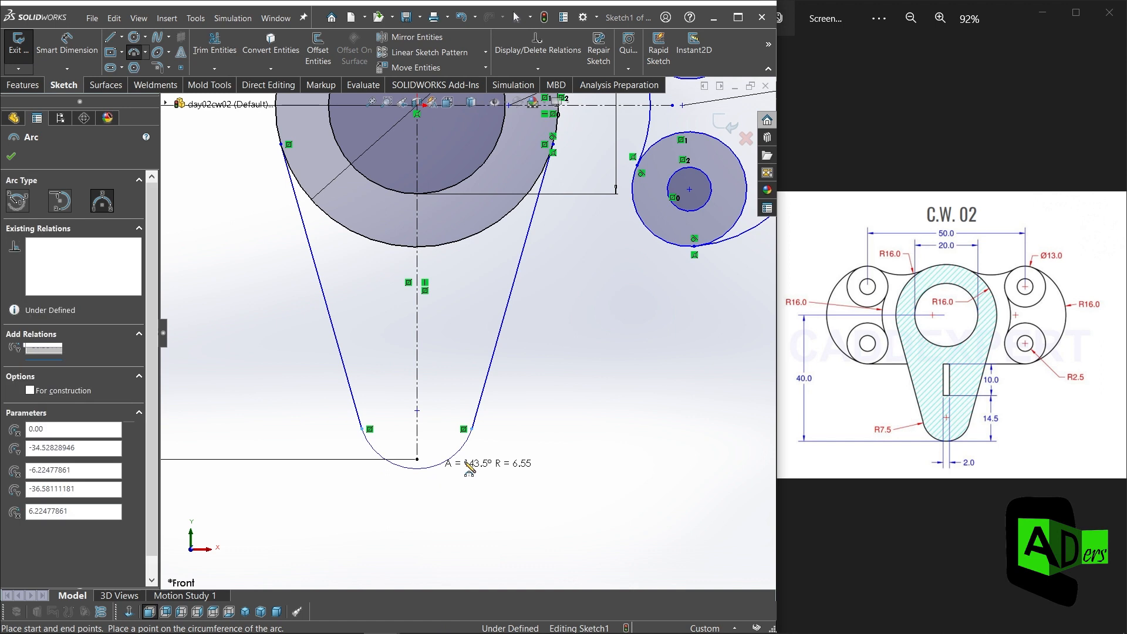
Make the lower end arc tangent to both slanted lines
{"action": "scroll", "coordinate": [494, 446], "scroll_direction": "down", "scroll_amount": 3}
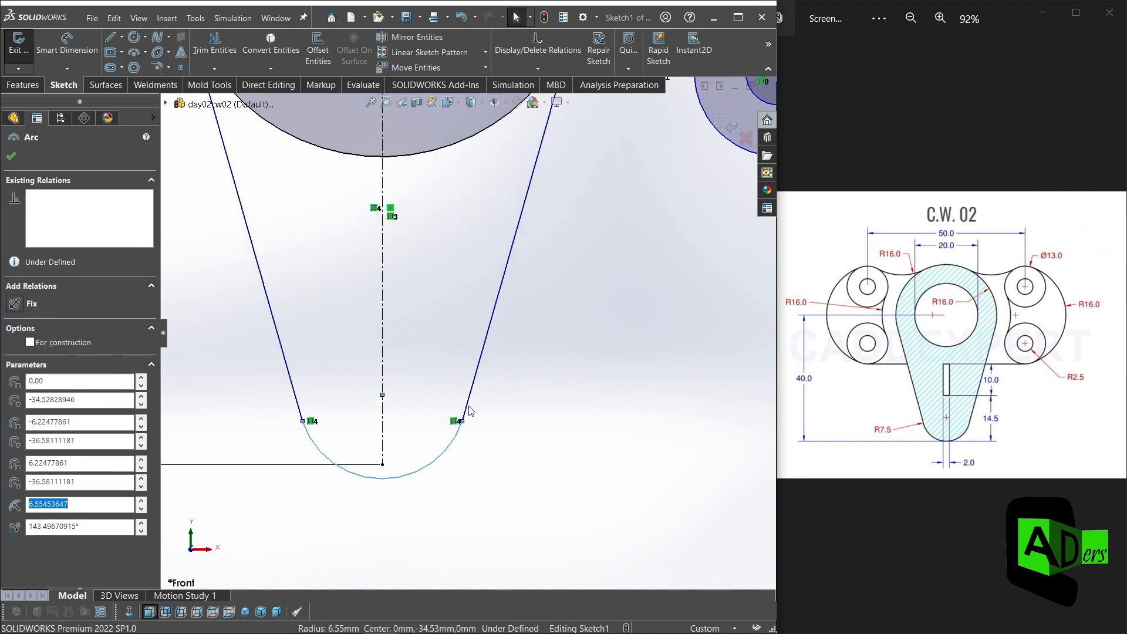
{"action": "left_click", "coordinate": [470, 411], "text": "ctrl"}
{"action": "left_click", "coordinate": [28, 364]}
{"action": "left_click", "coordinate": [312, 323]}
{"action": "left_click", "coordinate": [300, 415]}
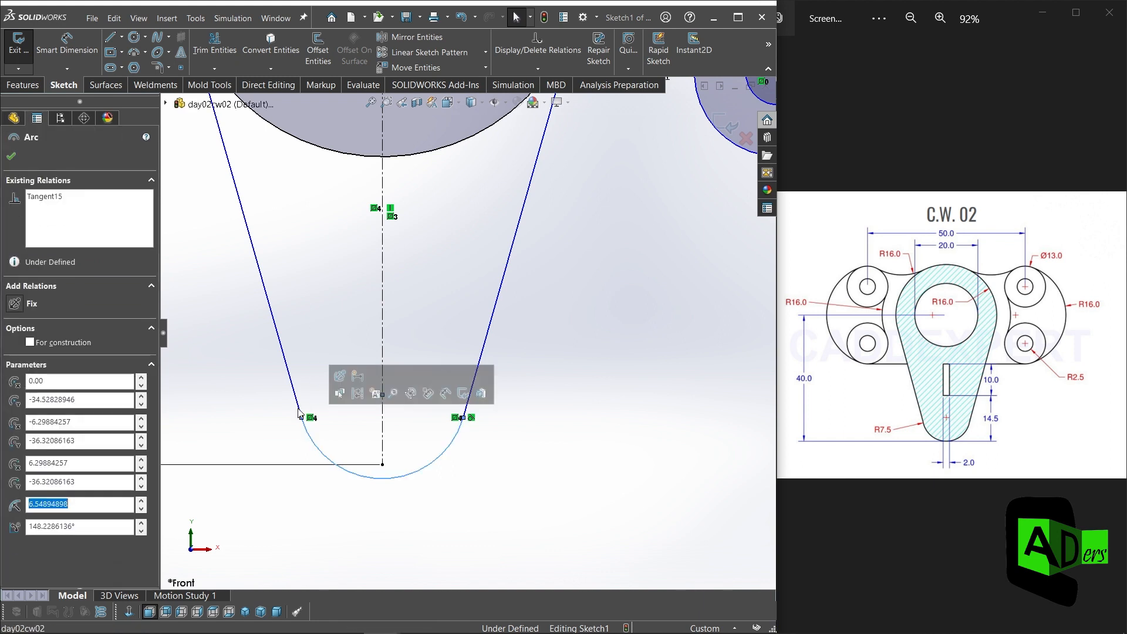
{"action": "left_click", "coordinate": [298, 405], "text": "ctrl"}
{"action": "left_click", "coordinate": [31, 367]}
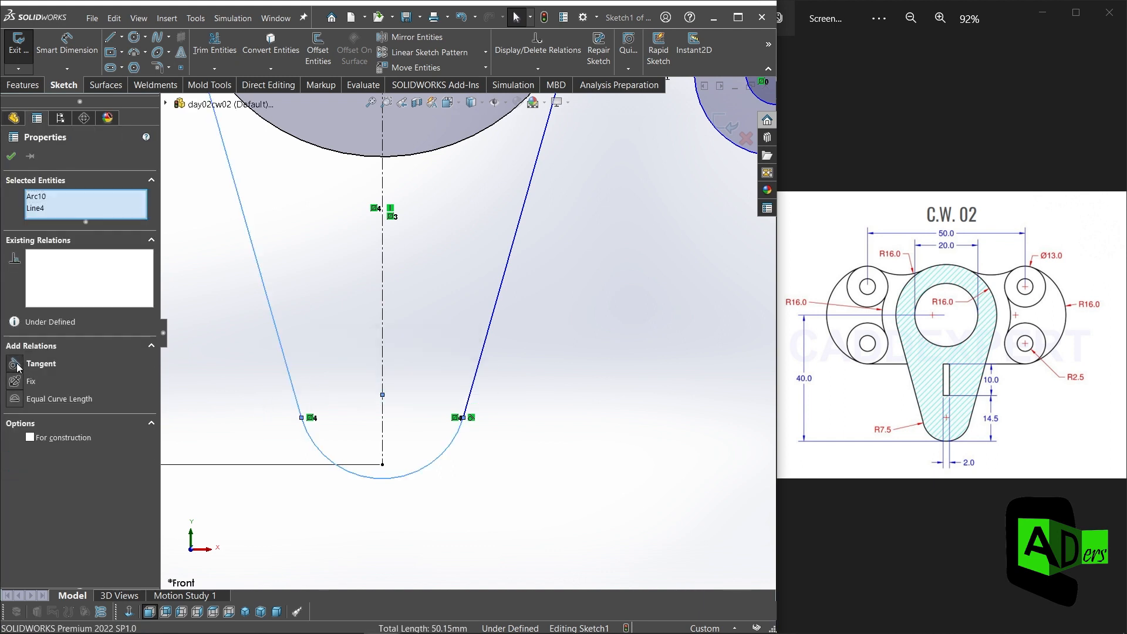
{"action": "left_click", "coordinate": [544, 402]}
Dimension the lower end arc of the arm to a radius of 7.5 mm
{"action": "scroll", "coordinate": [526, 422], "scroll_direction": "up", "scroll_amount": 2}
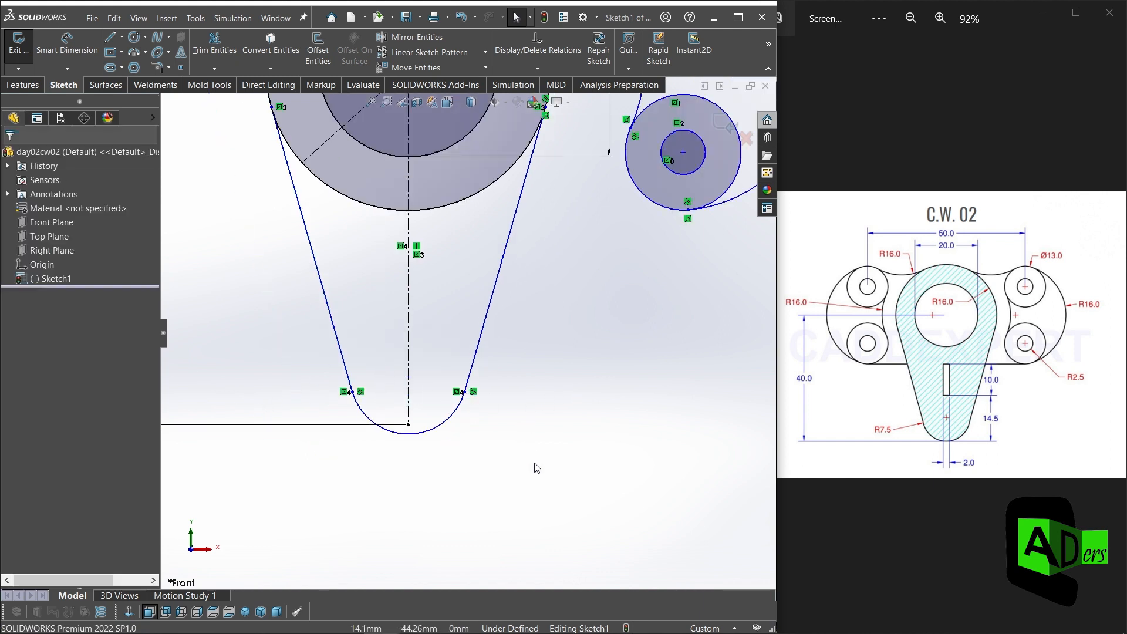
{"action": "left_click", "coordinate": [88, 50]}
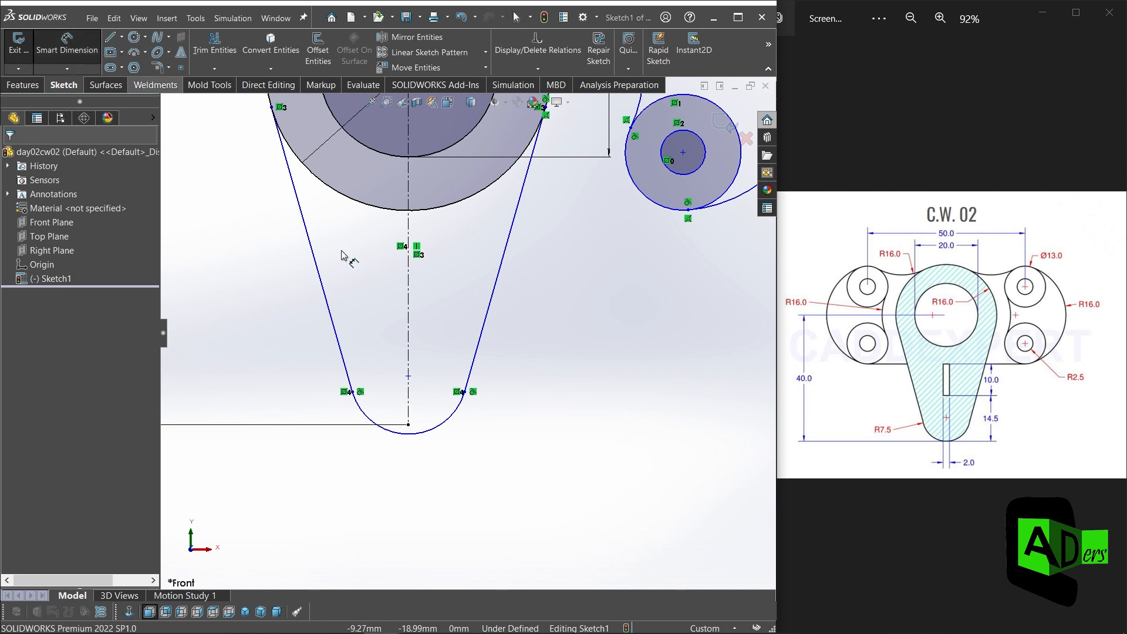
{"action": "left_click", "coordinate": [451, 425]}
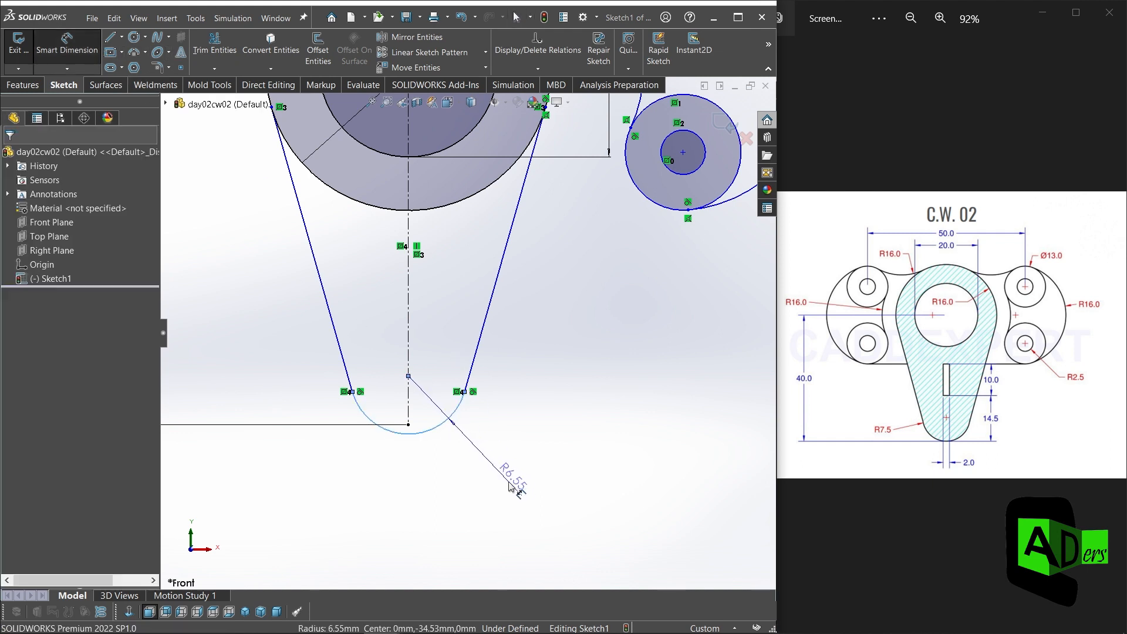
{"action": "left_click", "coordinate": [520, 485]}
{"action": "type", "text": "7.5"}
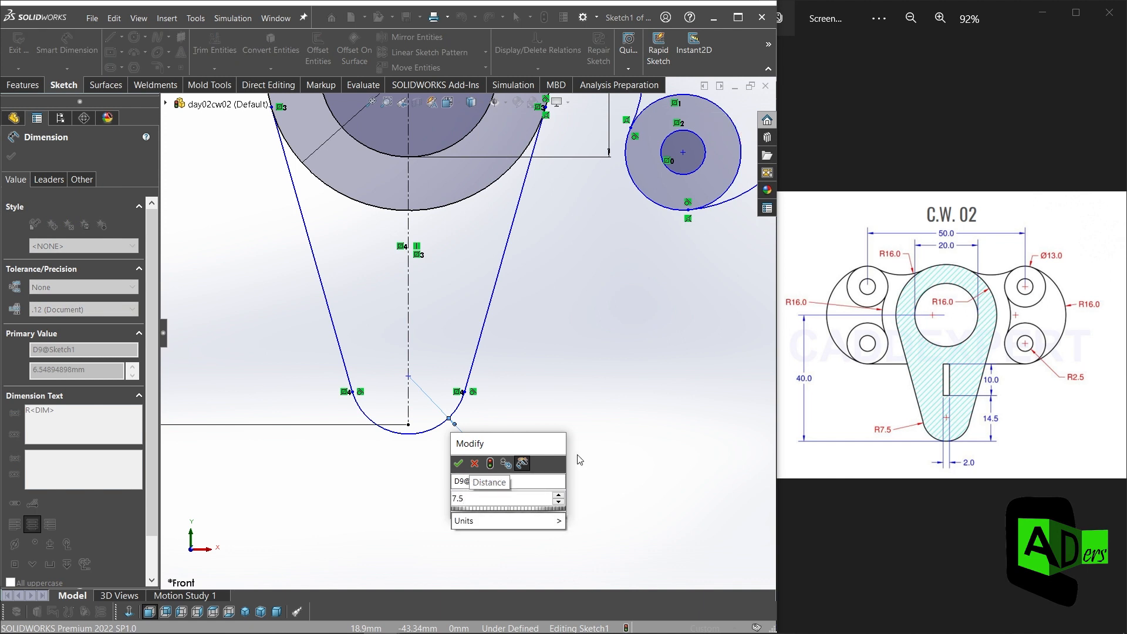
{"action": "key", "text": "Return"}
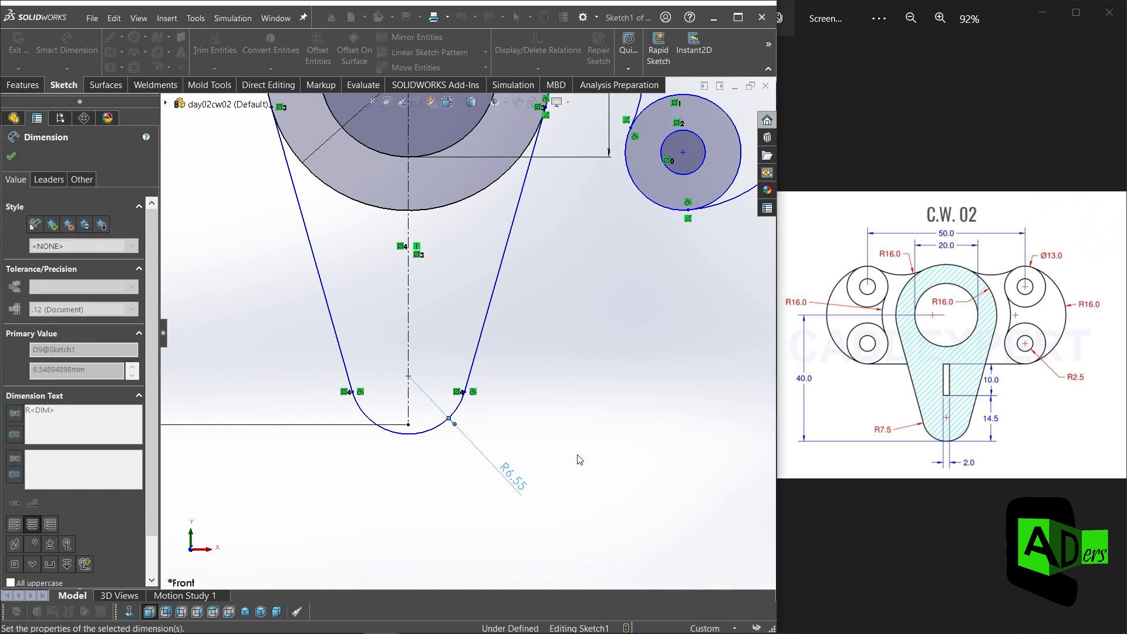
Trim the 32 mm circle's lower arc between the slanted lines, along with the vertical construction line segment just below the 20 mm circle
{"action": "scroll", "coordinate": [543, 406], "scroll_direction": "up", "scroll_amount": 4}
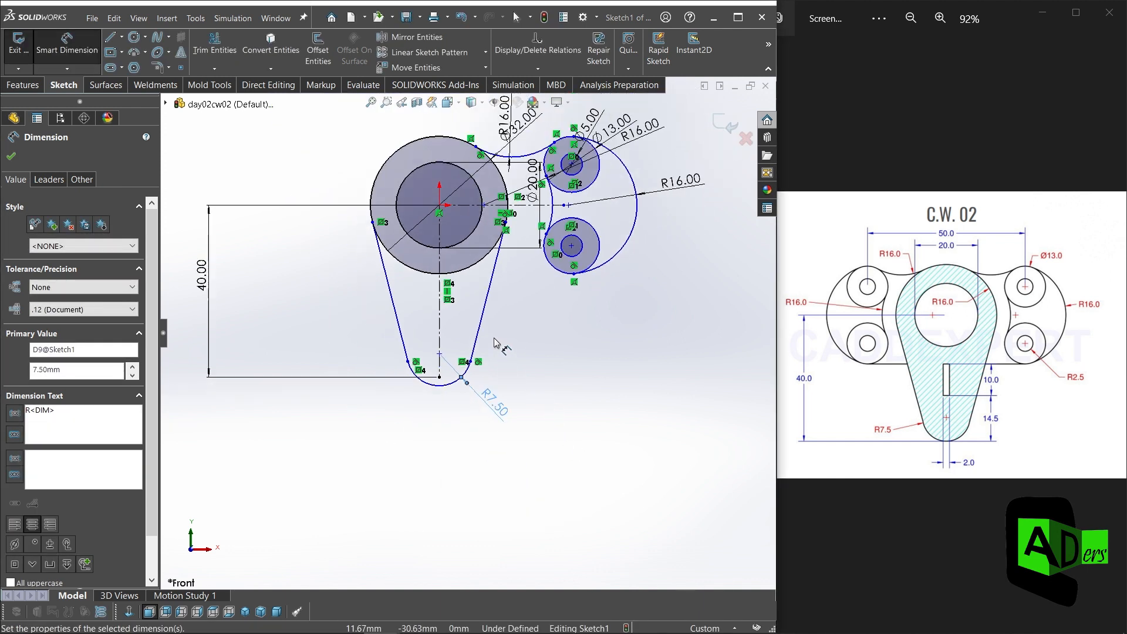
{"action": "scroll", "coordinate": [470, 296], "scroll_direction": "up", "scroll_amount": 2}
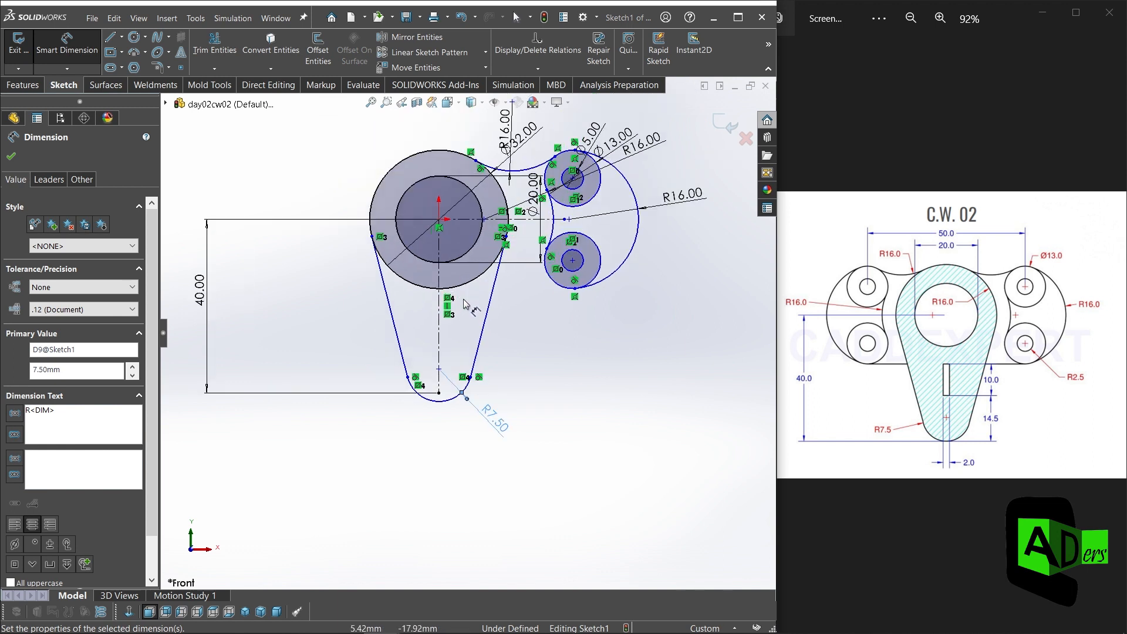
{"action": "scroll", "coordinate": [497, 329], "scroll_direction": "down", "scroll_amount": 2}
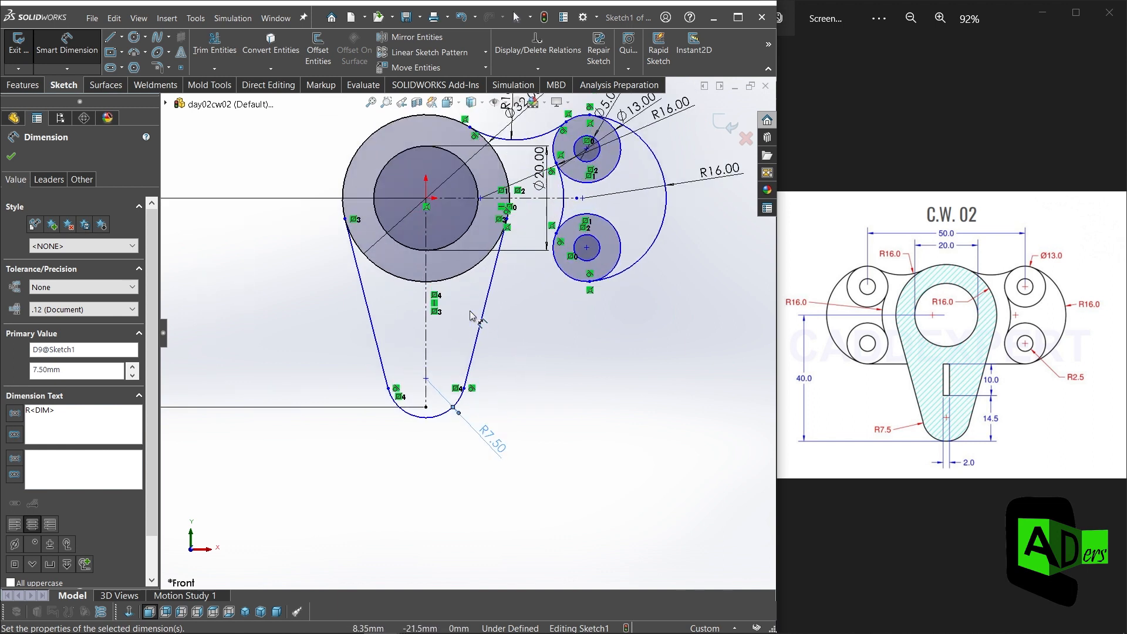
{"action": "left_click", "coordinate": [213, 48]}
{"action": "scroll", "coordinate": [416, 270], "scroll_direction": "down", "scroll_amount": 2}
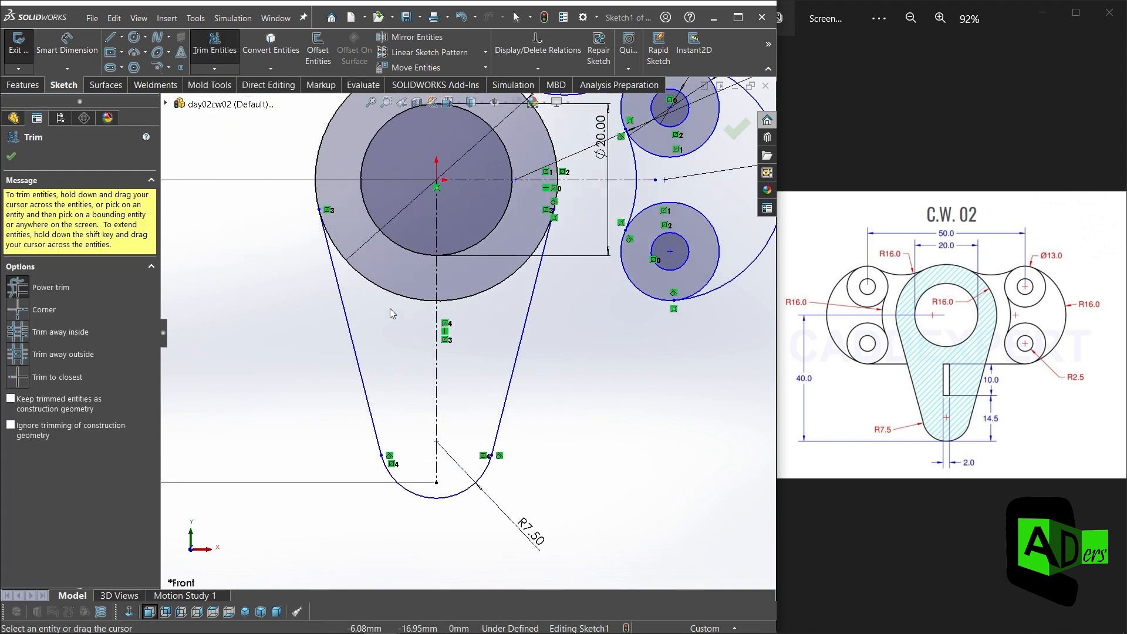
{"action": "mouse_move", "coordinate": [379, 310]}
{"action": "left_mouse_down"}
{"action": "mouse_move", "coordinate": [417, 271]}
{"action": "mouse_move", "coordinate": [490, 282]}
{"action": "mouse_move", "coordinate": [497, 302]}
{"action": "left_mouse_up"}
{"action": "scroll", "coordinate": [488, 308], "scroll_direction": "up", "scroll_amount": 1}
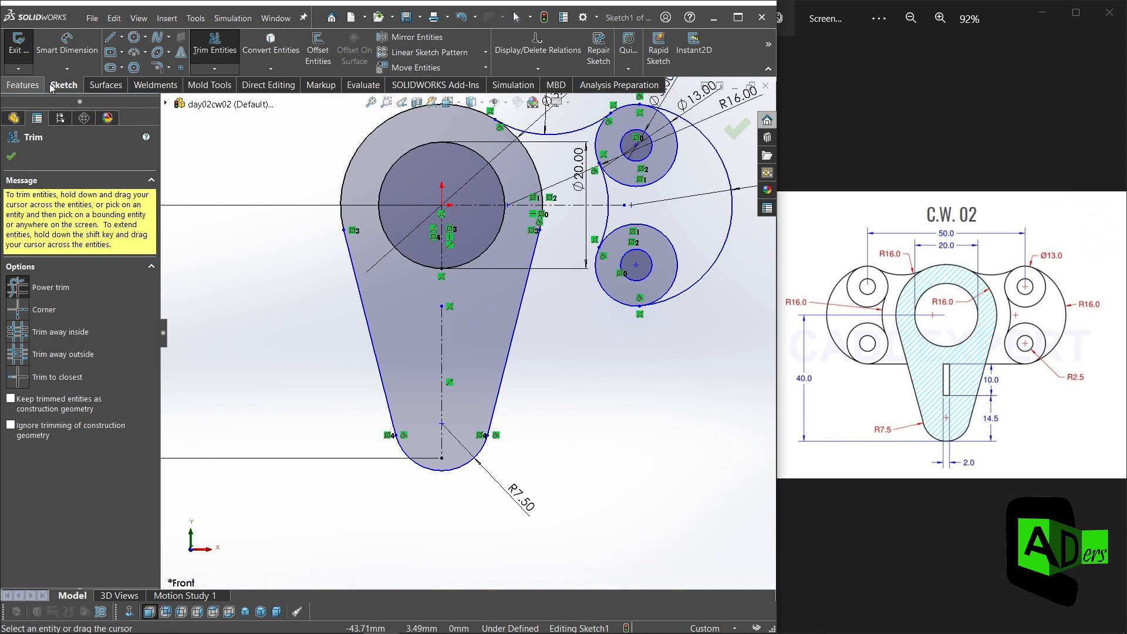
{"action": "left_click", "coordinate": [733, 131]}
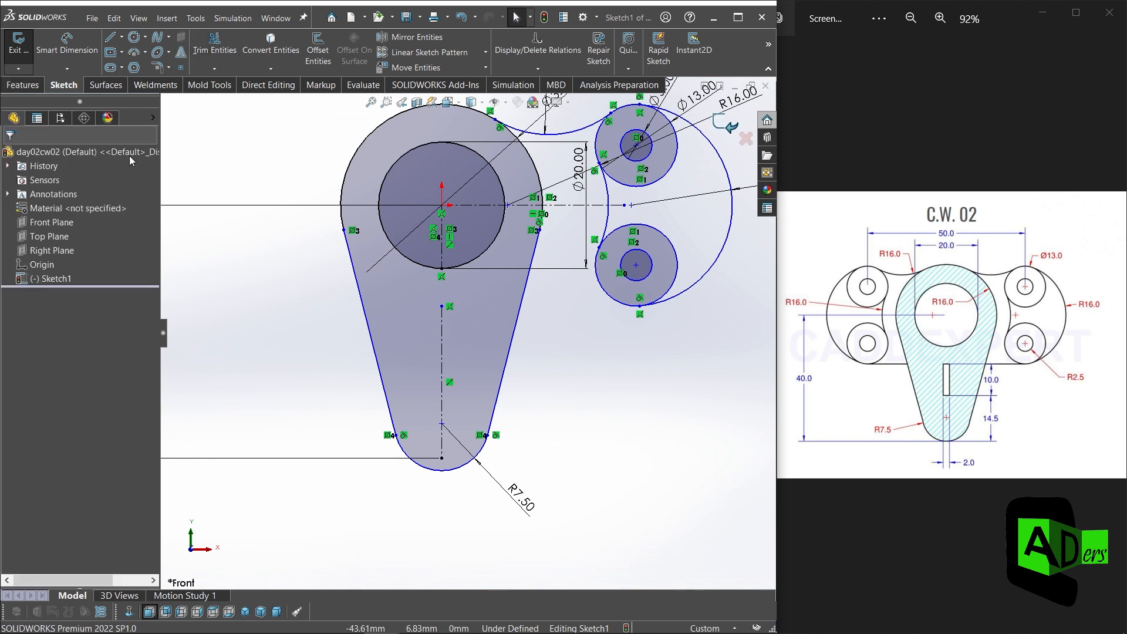
Sketch a center rectangle about 3.25 mm wide and 9.47 mm high, centred on the vertical construction line inside the tapered arm
{"action": "left_click", "coordinate": [111, 53]}
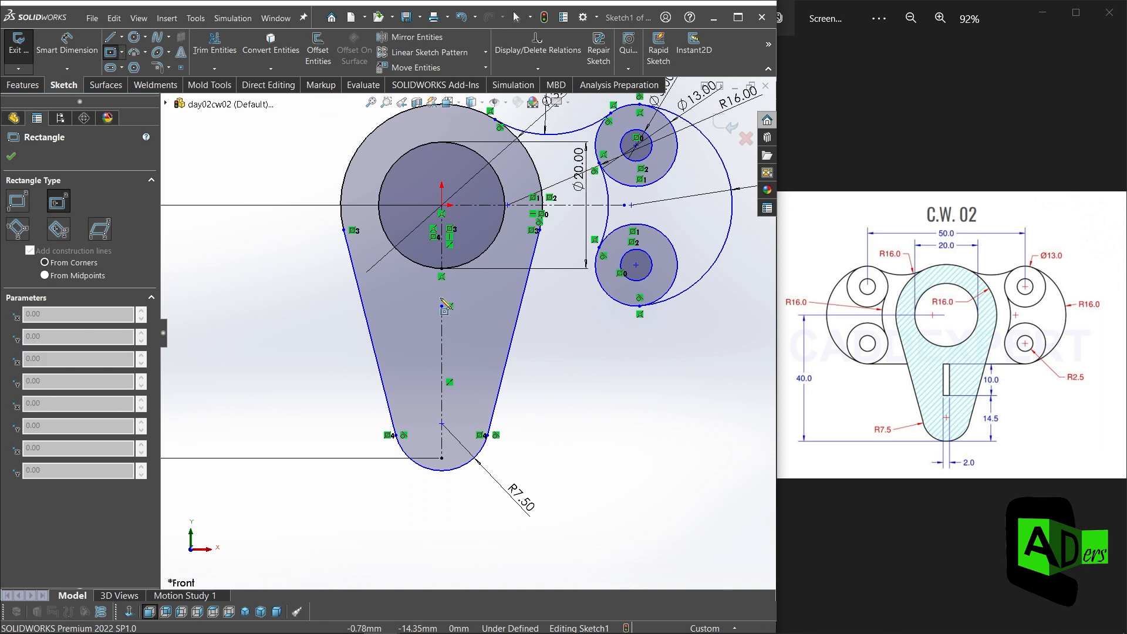
{"action": "scroll", "coordinate": [445, 359], "scroll_direction": "up", "scroll_amount": 2}
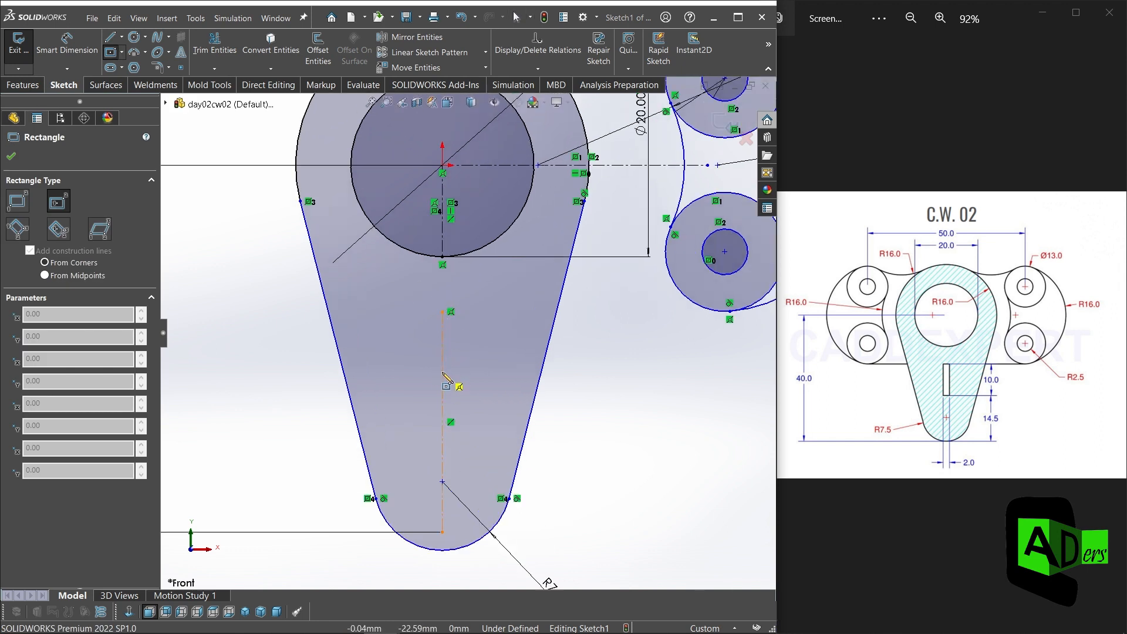
{"action": "left_click", "coordinate": [444, 374]}
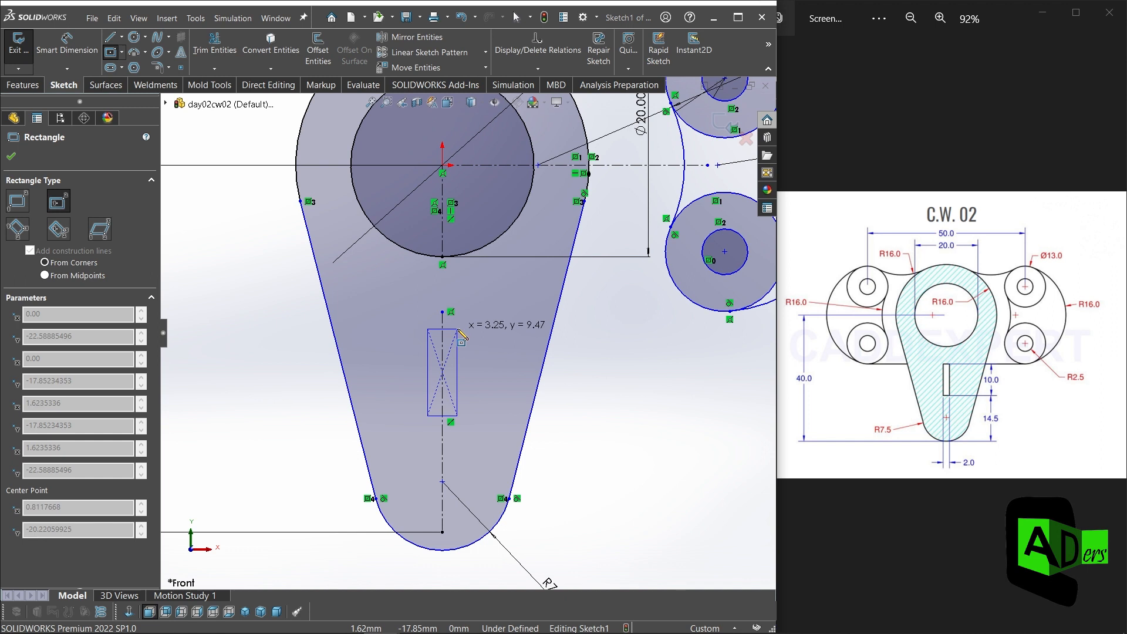
{"action": "left_click", "coordinate": [459, 331]}
{"action": "key", "text": "Escape"}
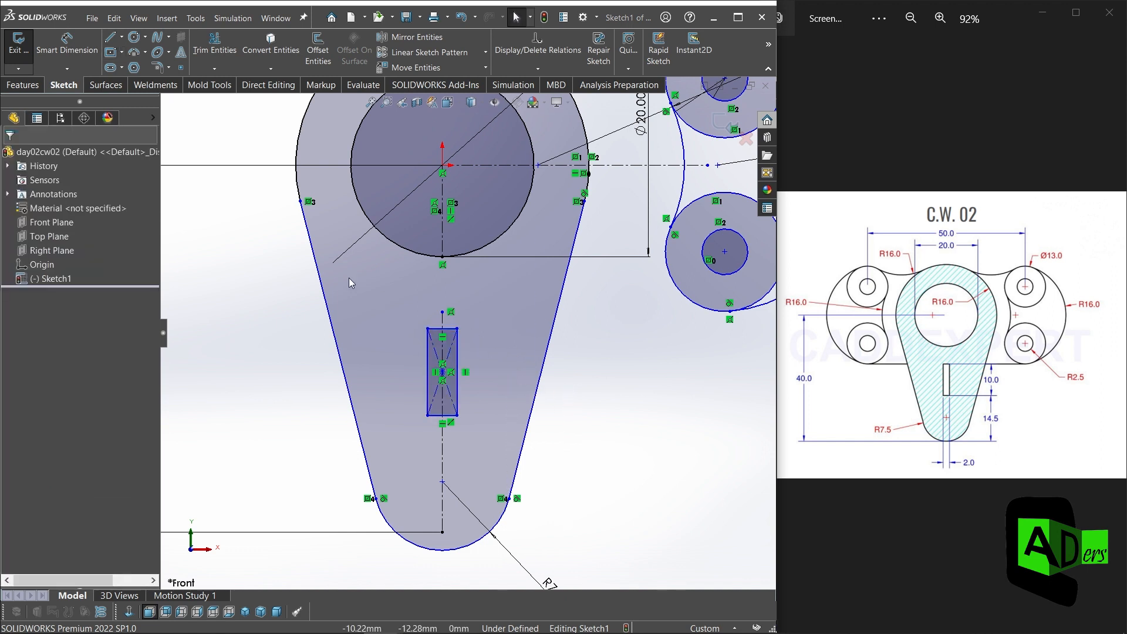
Dimension the slot rectangle in the arm to 10 mm high and 2 mm wide
{"action": "left_click", "coordinate": [67, 44]}
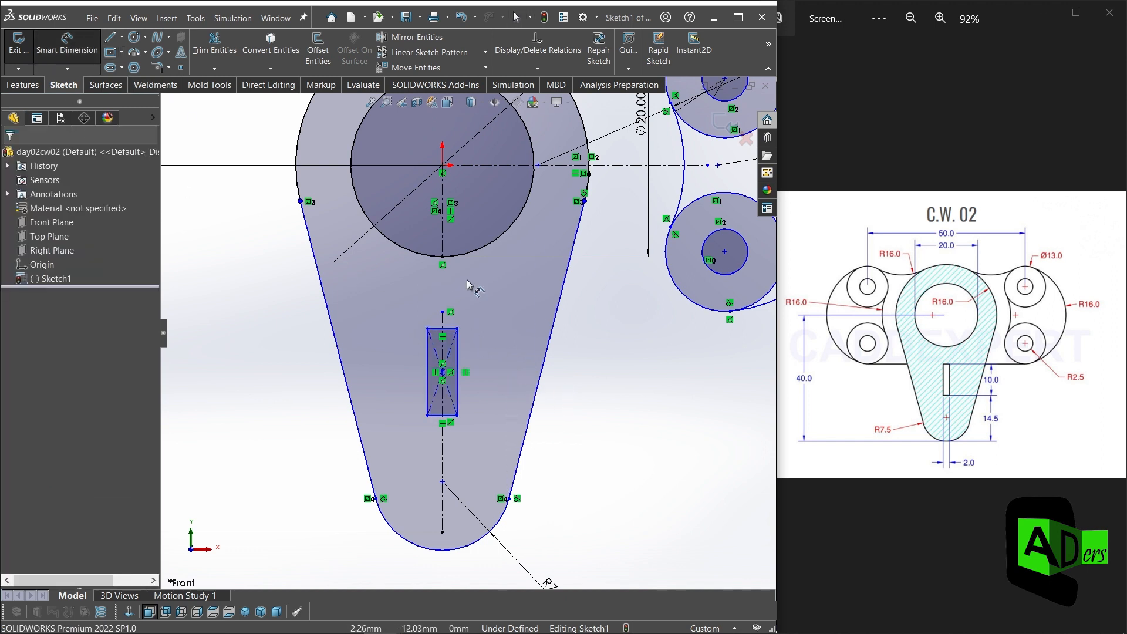
{"action": "left_click", "coordinate": [458, 376]}
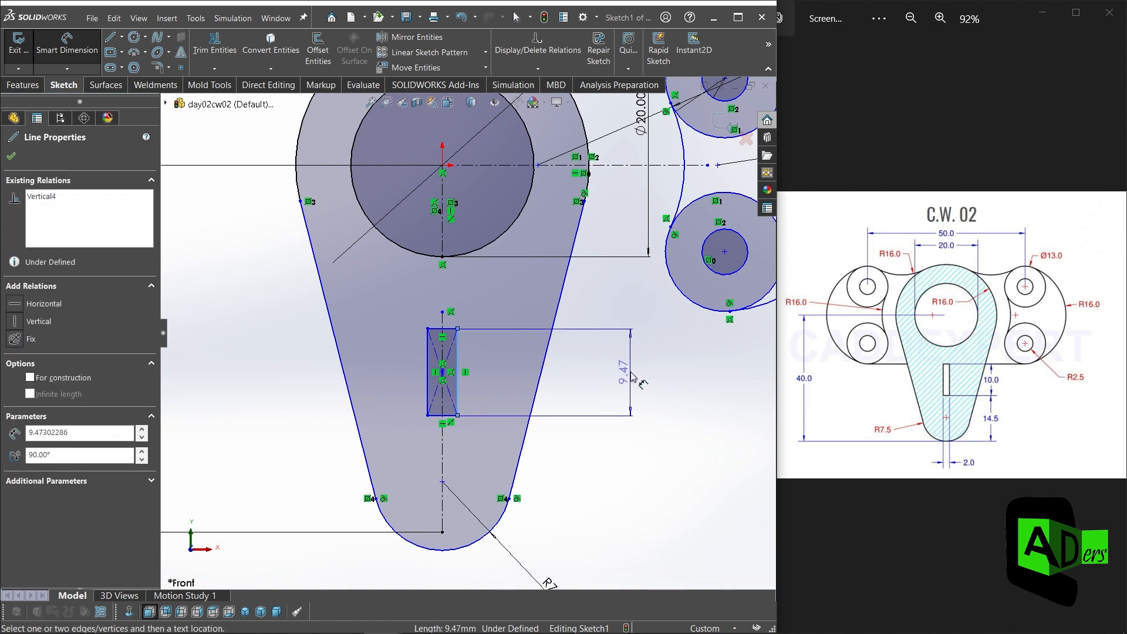
{"action": "left_click", "coordinate": [633, 377]}
{"action": "key", "text": "Return"}
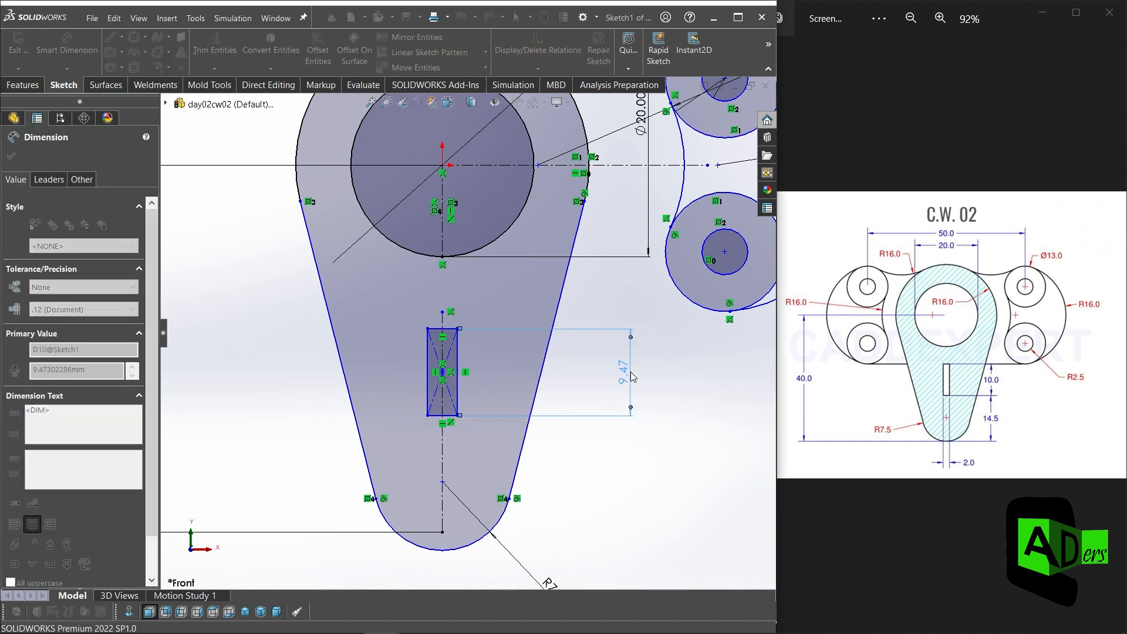
{"action": "left_click", "coordinate": [441, 418]}
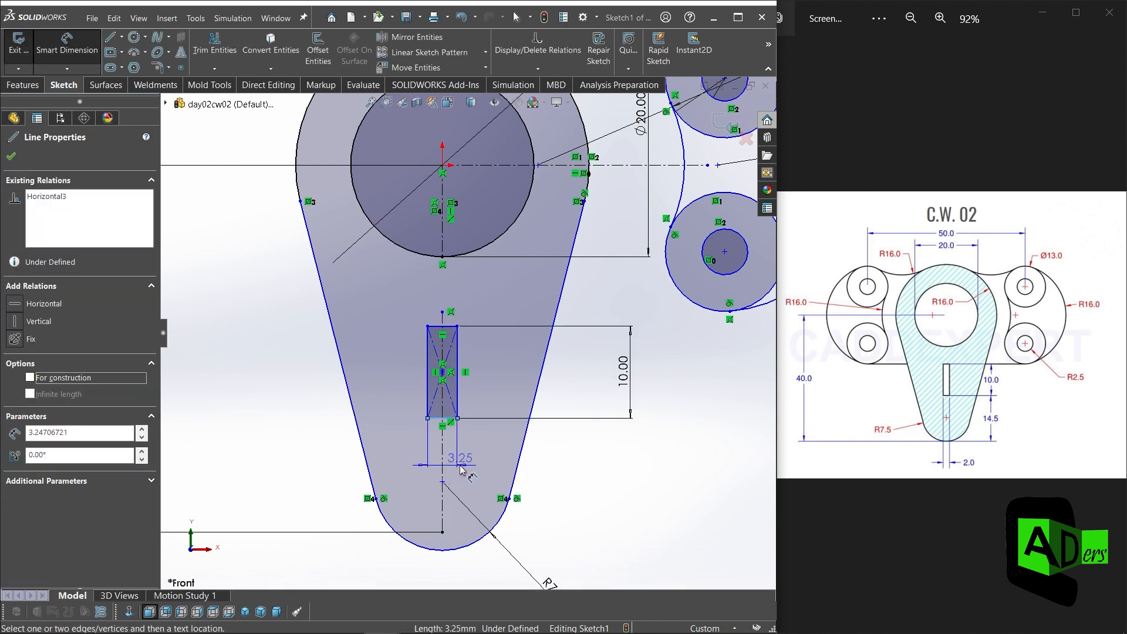
{"action": "left_click", "coordinate": [456, 468]}
{"action": "type", "text": "2"}
{"action": "key", "text": "Return"}
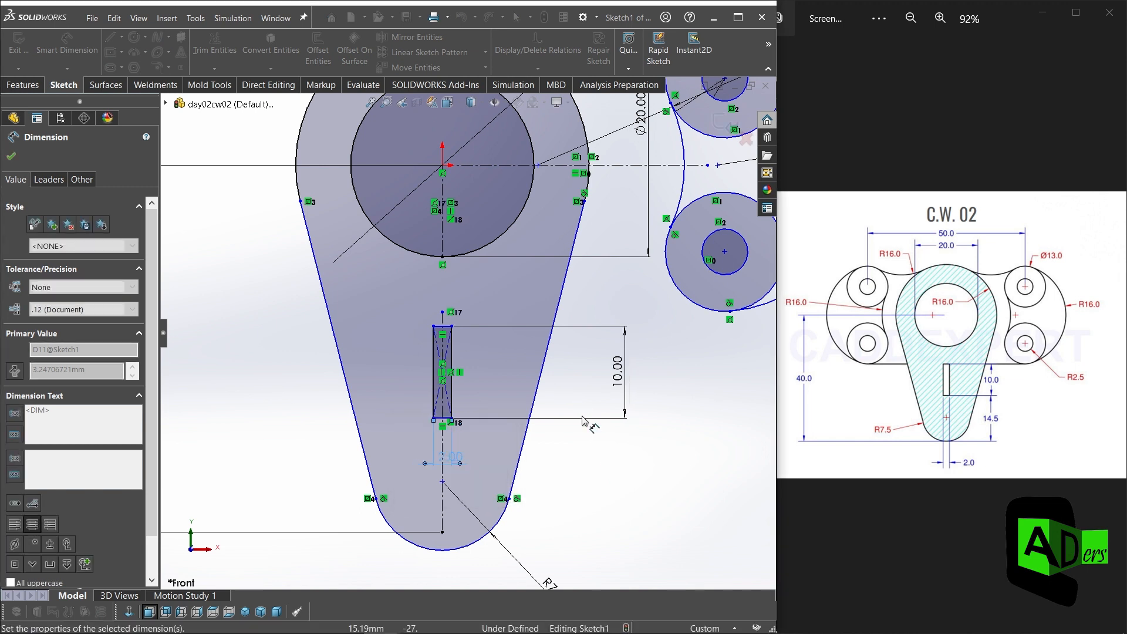
Make the arm's lower R7.5 arc coincident with the bottom endpoint of the vertical construction line
{"action": "scroll", "coordinate": [562, 472], "scroll_direction": "up", "scroll_amount": 3}
{"action": "scroll", "coordinate": [540, 441], "scroll_direction": "down", "scroll_amount": 2}
{"action": "scroll", "coordinate": [474, 405], "scroll_direction": "up", "scroll_amount": 2}
{"action": "scroll", "coordinate": [448, 398], "scroll_direction": "up", "scroll_amount": 1}
{"action": "scroll", "coordinate": [445, 396], "scroll_direction": "down", "scroll_amount": 2}
{"action": "key", "text": "Escape"}
{"action": "scroll", "coordinate": [450, 367], "scroll_direction": "up", "scroll_amount": 3}
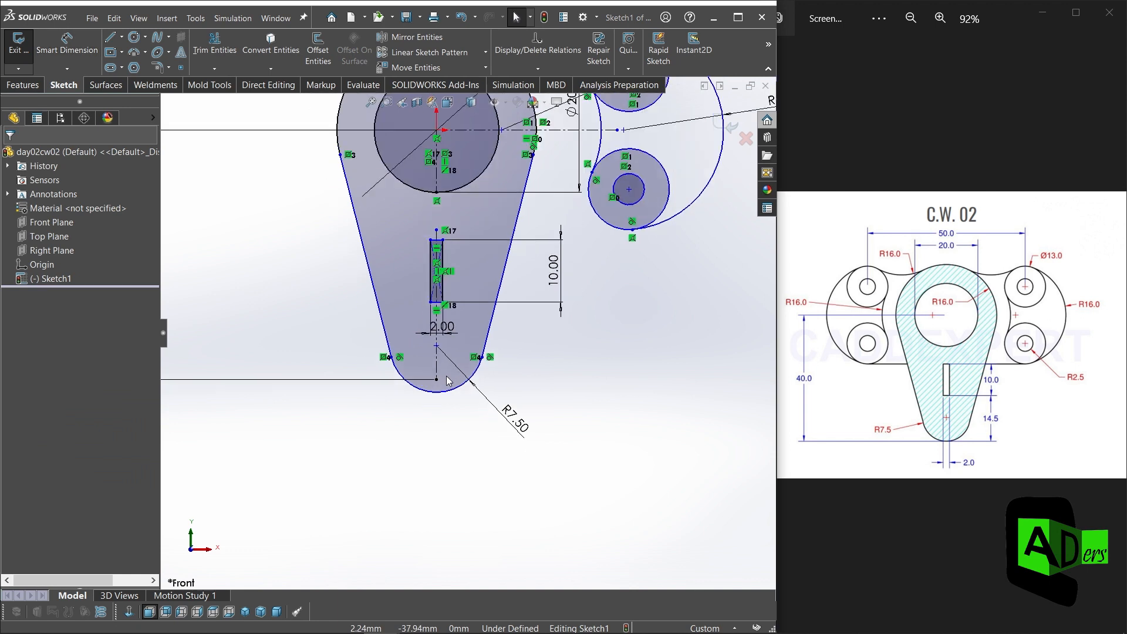
{"action": "scroll", "coordinate": [449, 362], "scroll_direction": "down", "scroll_amount": 2}
{"action": "scroll", "coordinate": [456, 375], "scroll_direction": "down", "scroll_amount": 1}
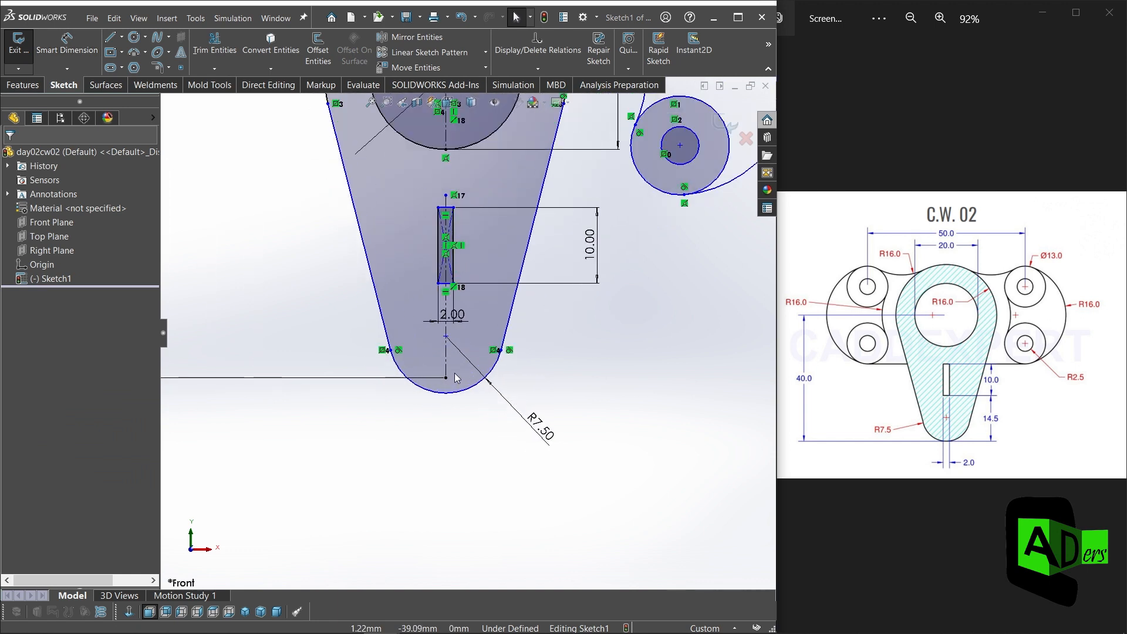
{"action": "left_click", "coordinate": [447, 393]}
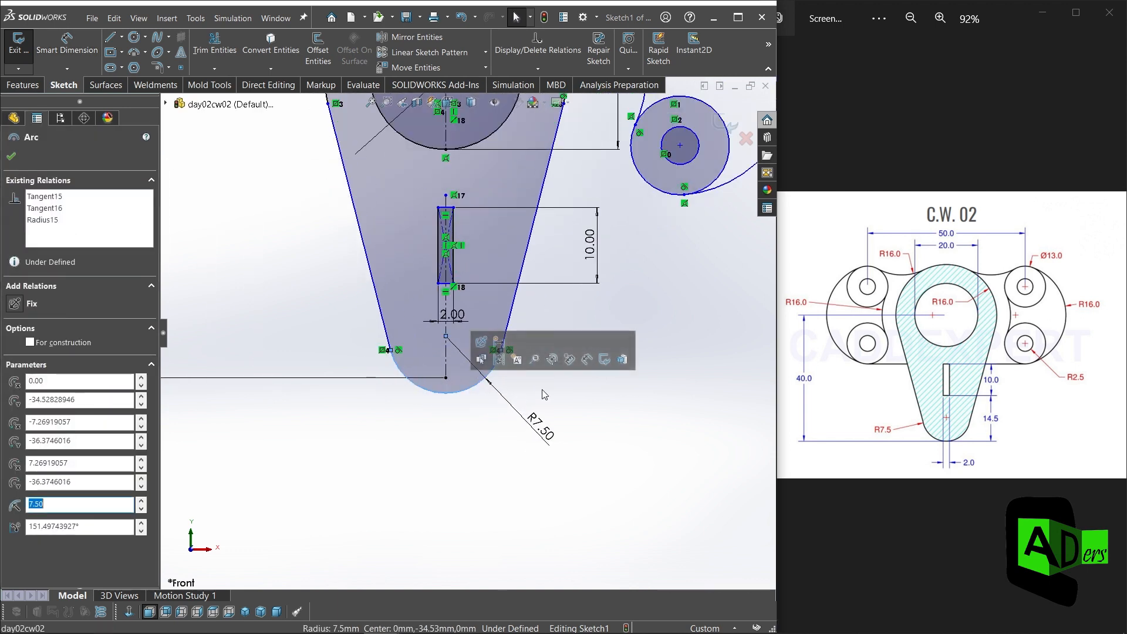
{"action": "left_click", "coordinate": [463, 427]}
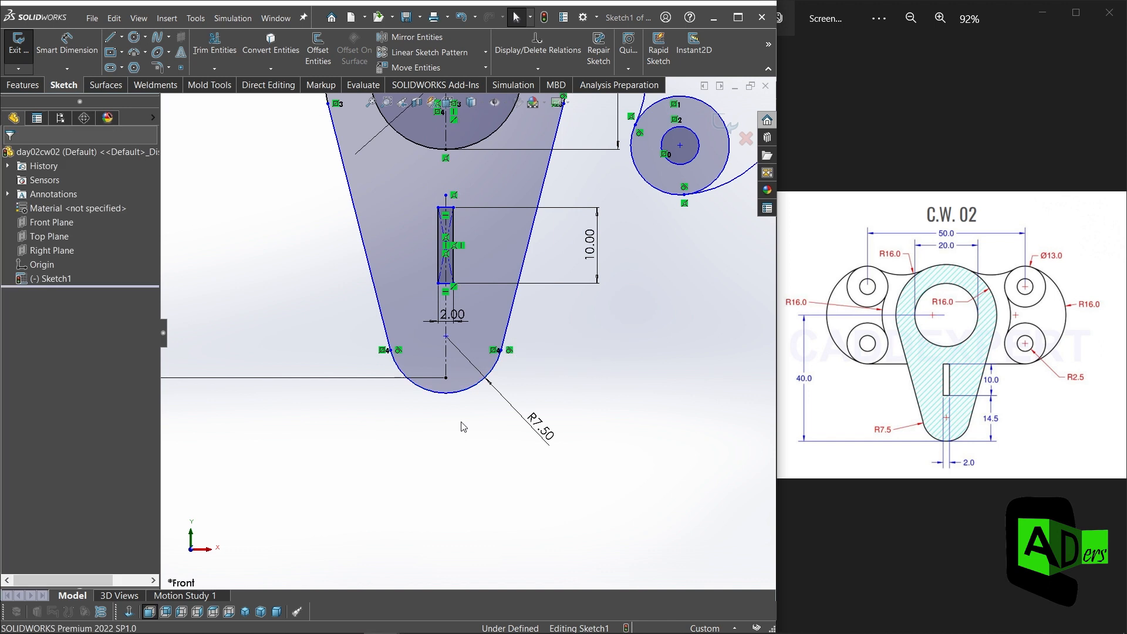
{"action": "left_click", "coordinate": [448, 393]}
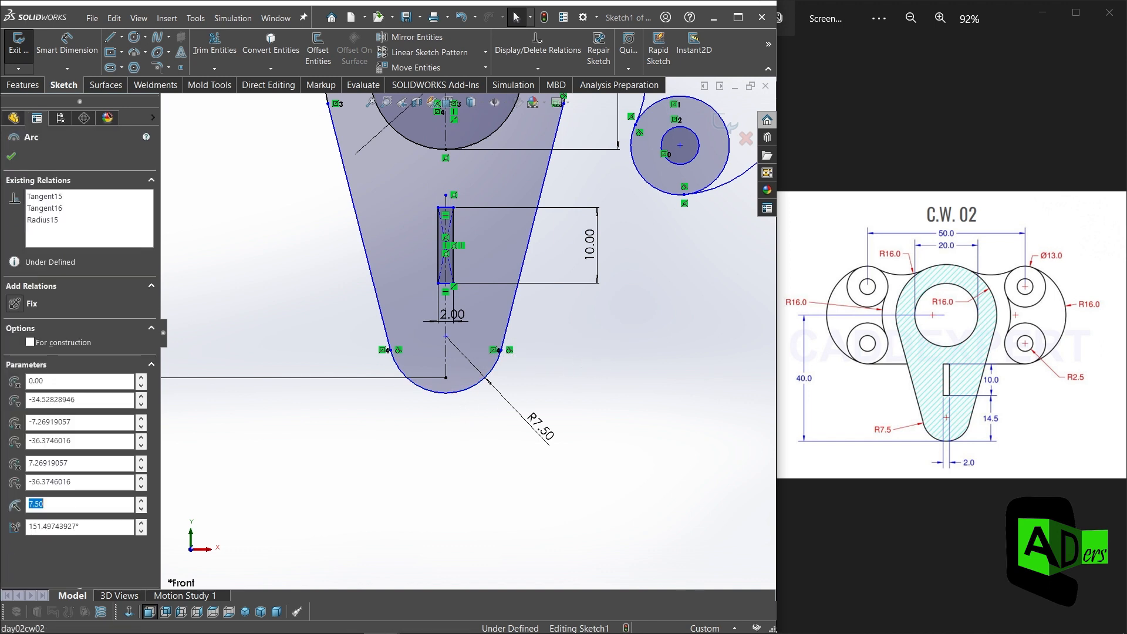
{"action": "left_click", "coordinate": [446, 378], "text": "ctrl"}
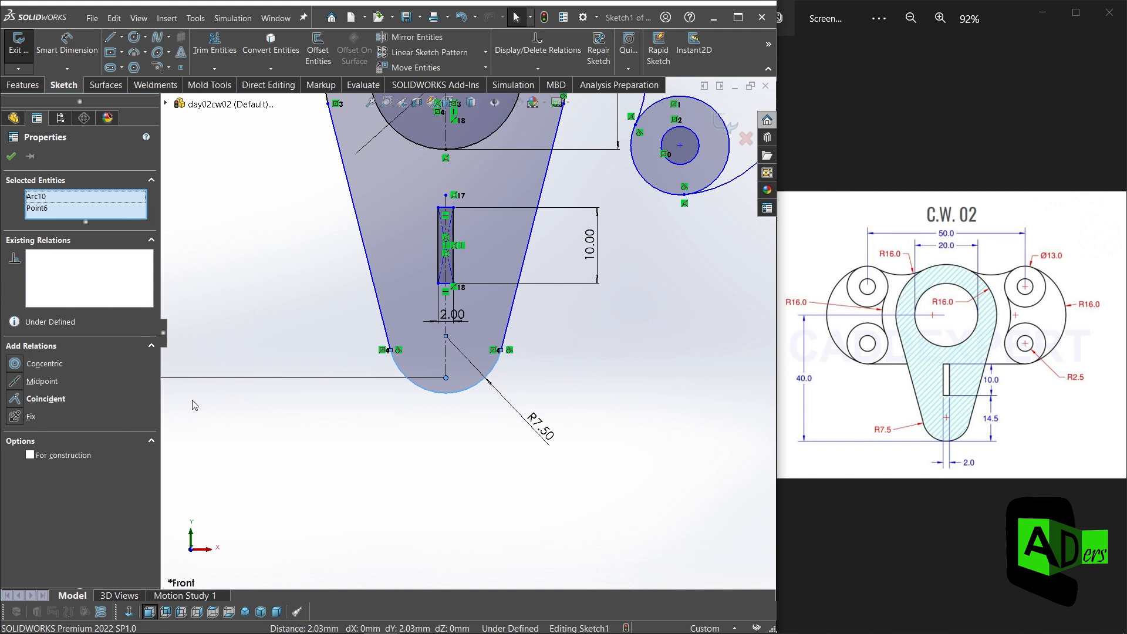
{"action": "left_click", "coordinate": [11, 405]}
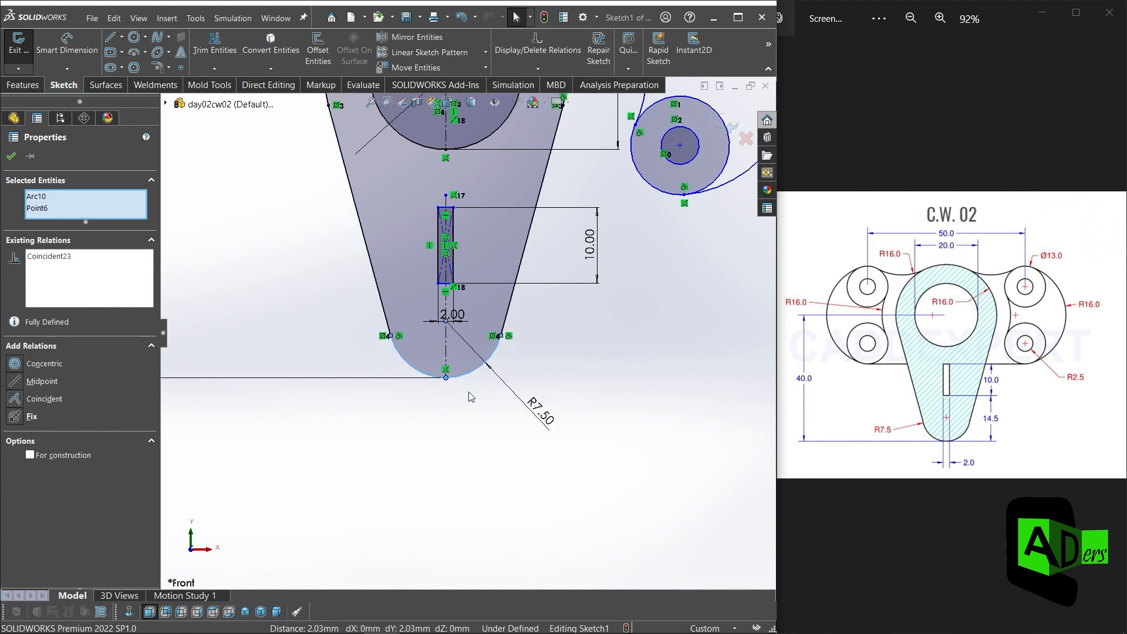
{"action": "left_click", "coordinate": [604, 319]}
Dimension the vertical distance from the slot's lower edge to the arm's lowest point as 14.5 mm
{"action": "key", "text": "f"}
{"action": "scroll", "coordinate": [555, 262], "scroll_direction": "down", "scroll_amount": 3}
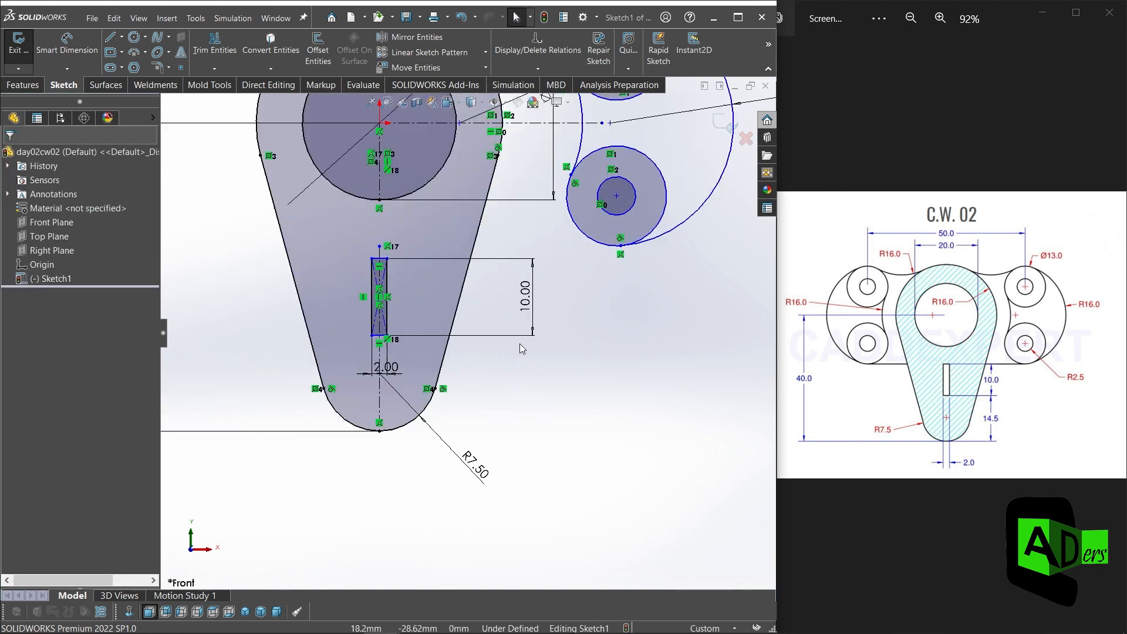
{"action": "left_click", "coordinate": [67, 47]}
{"action": "scroll", "coordinate": [376, 321], "scroll_direction": "down", "scroll_amount": 2}
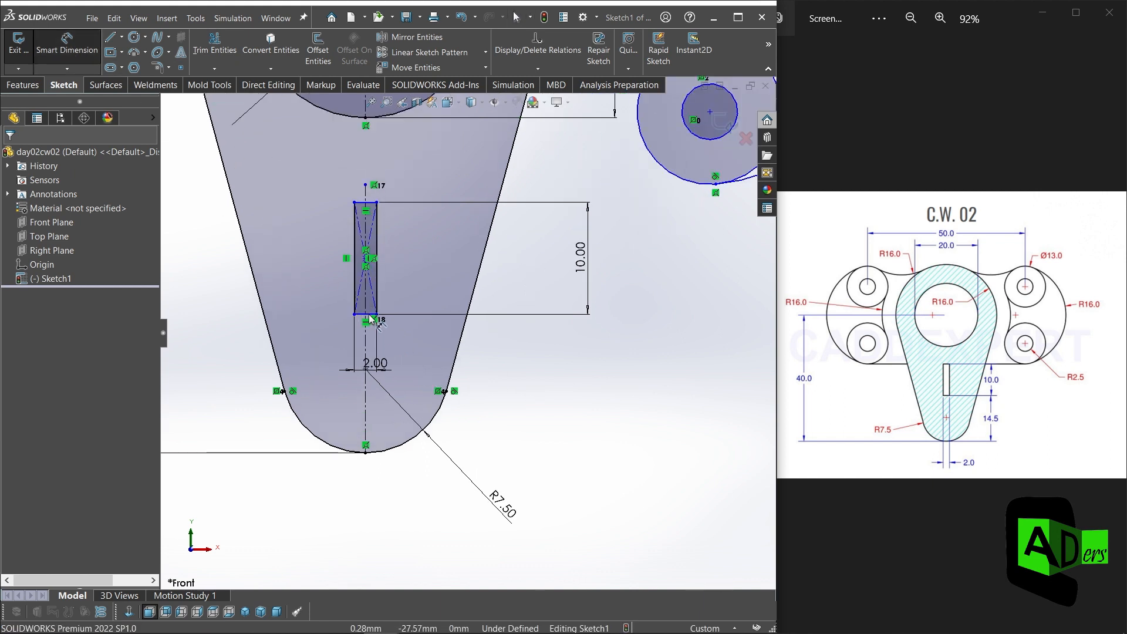
{"action": "left_click", "coordinate": [370, 316]}
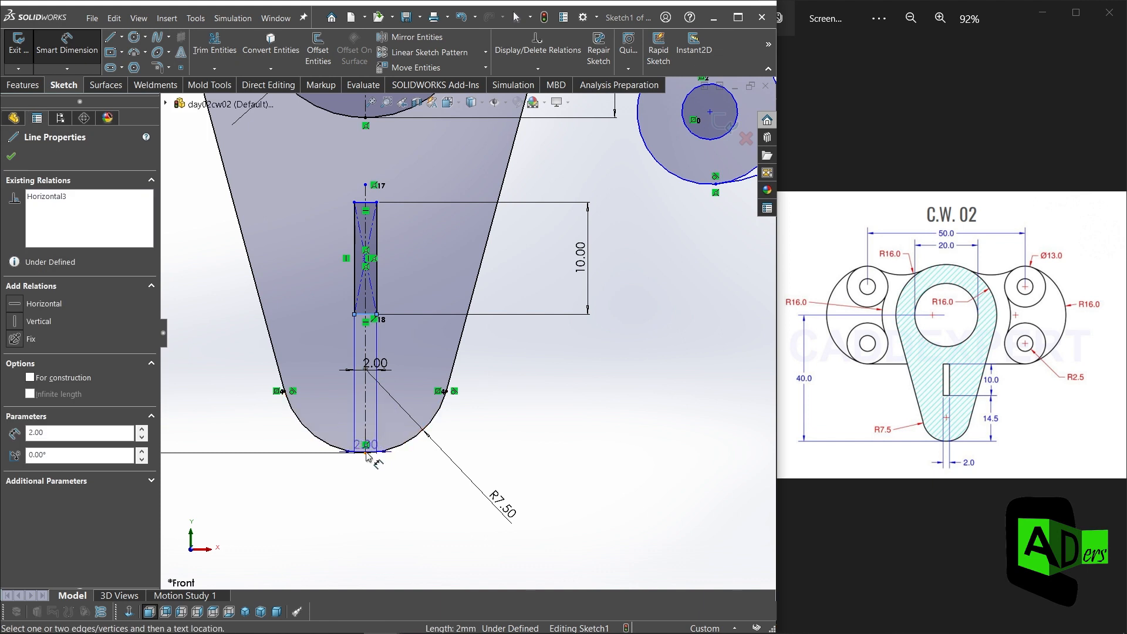
{"action": "left_click", "coordinate": [366, 452]}
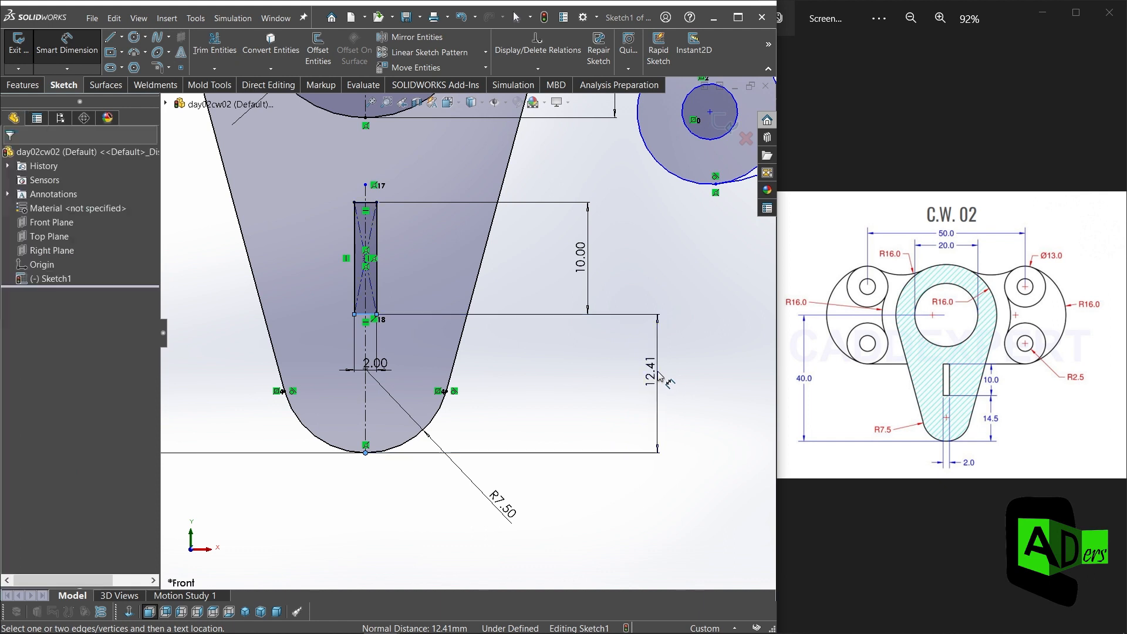
{"action": "left_click", "coordinate": [682, 448]}
{"action": "type", "text": "14.5"}
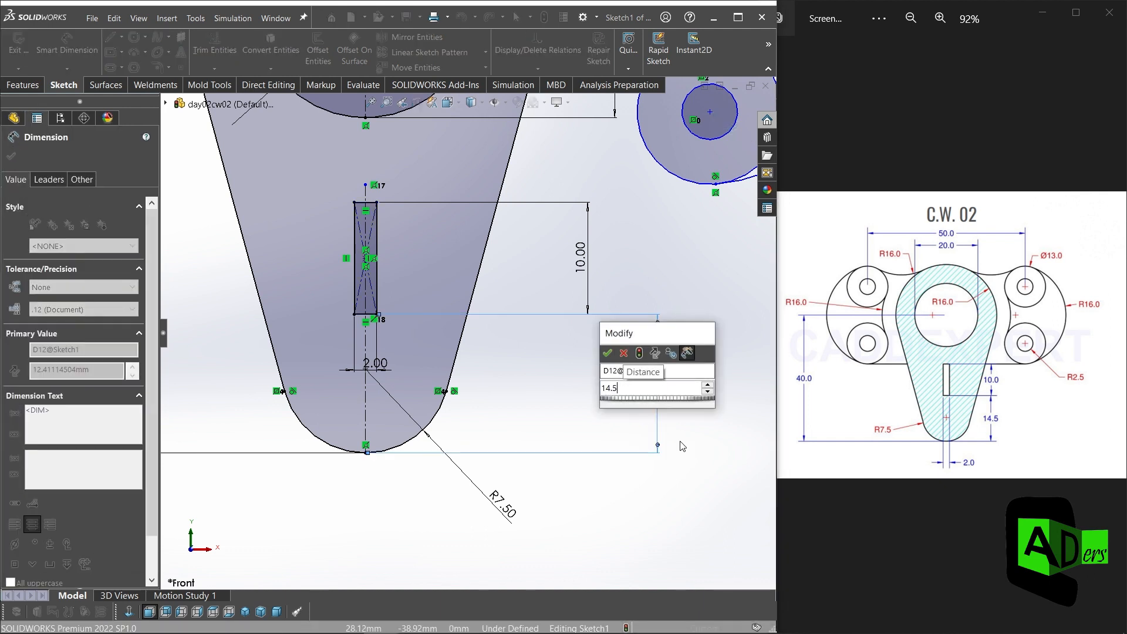
{"action": "key", "text": "Return"}
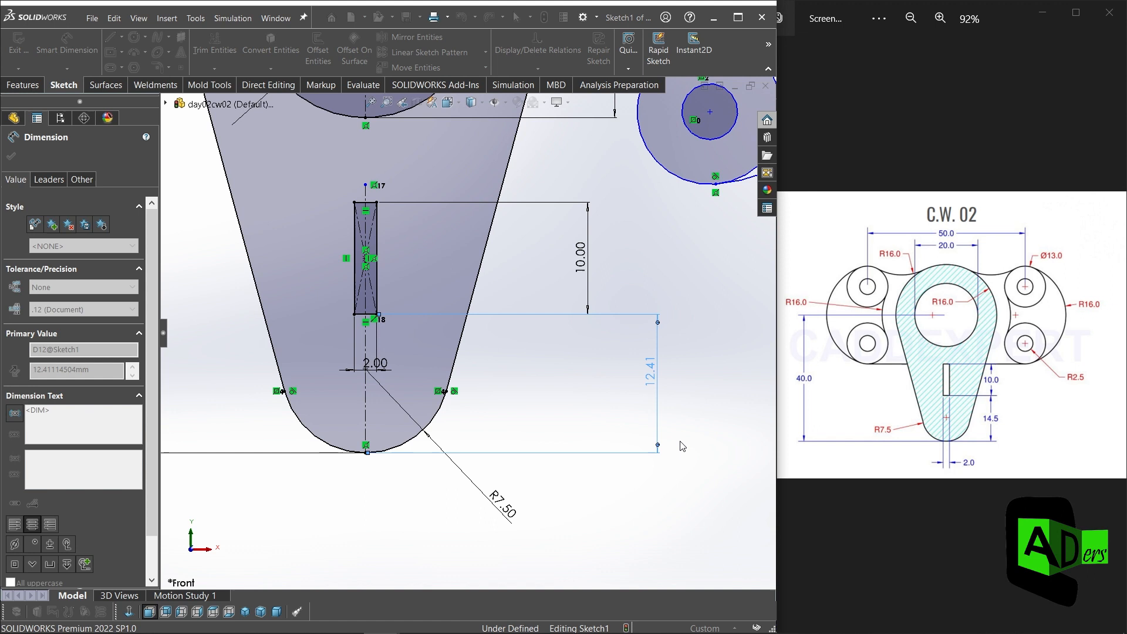
Sketch a horizontal line from the bottom of the lower 13 mm circle to the arm's slanted edge
{"action": "scroll", "coordinate": [618, 347], "scroll_direction": "up", "scroll_amount": 5}
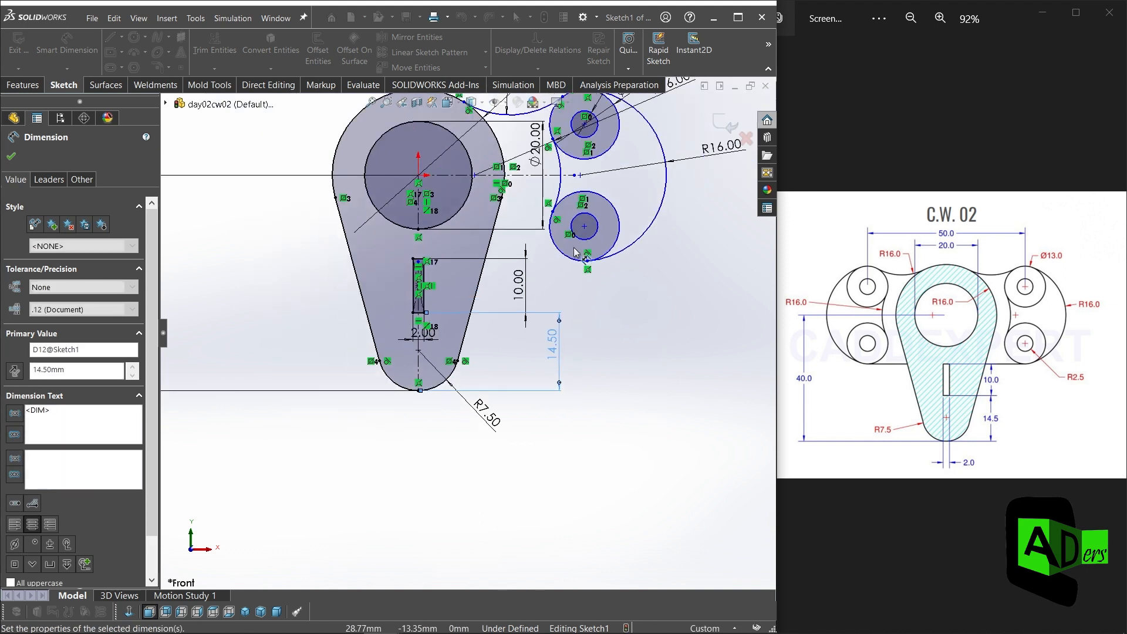
{"action": "scroll", "coordinate": [392, 267], "scroll_direction": "down", "scroll_amount": 2}
{"action": "key", "text": "l"}
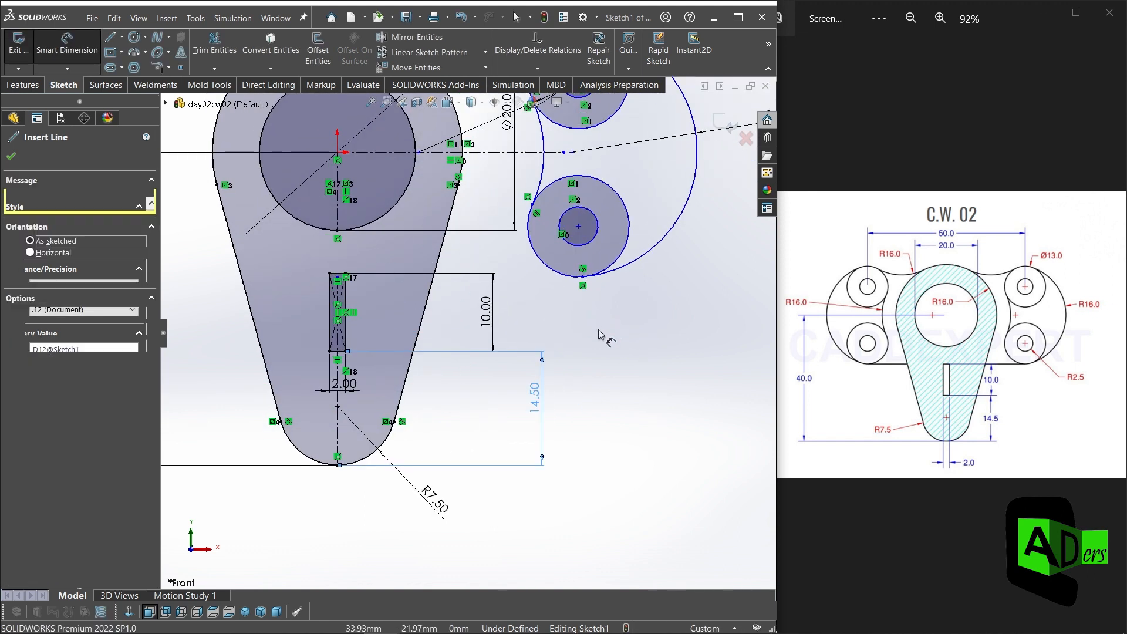
{"action": "scroll", "coordinate": [534, 246], "scroll_direction": "up", "scroll_amount": 2}
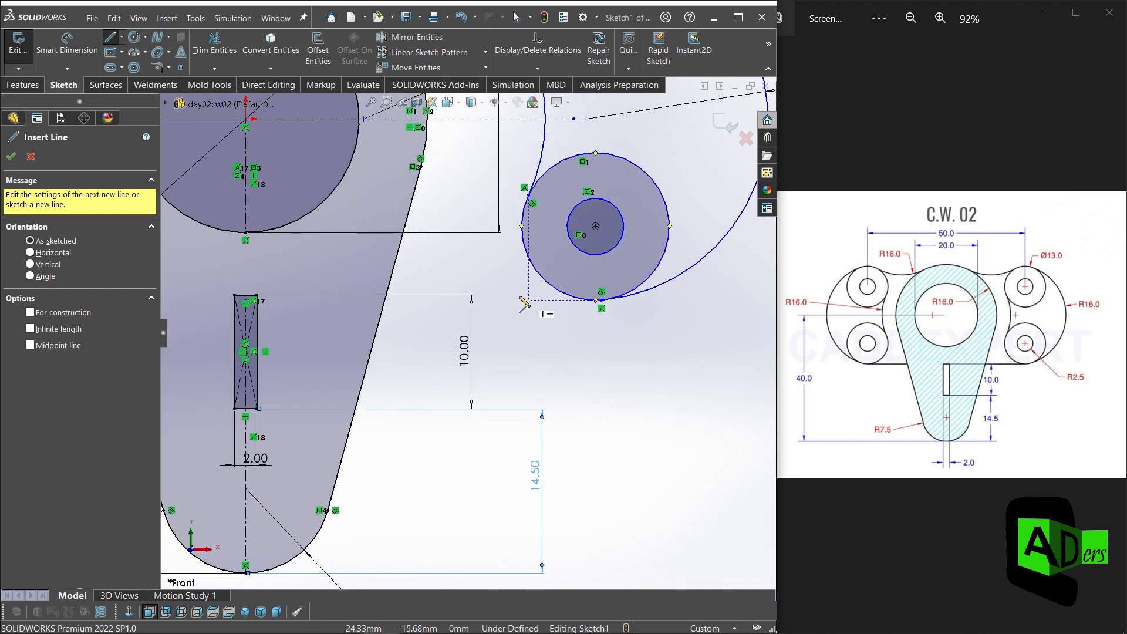
{"action": "scroll", "coordinate": [520, 260], "scroll_direction": "down", "scroll_amount": 2}
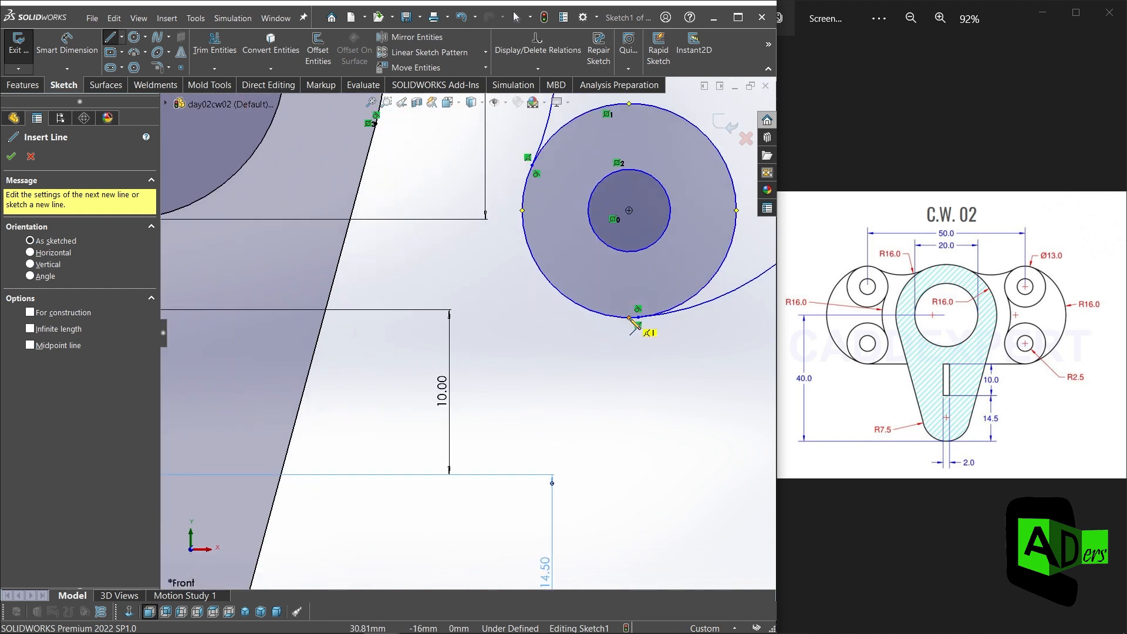
{"action": "left_click", "coordinate": [630, 317]}
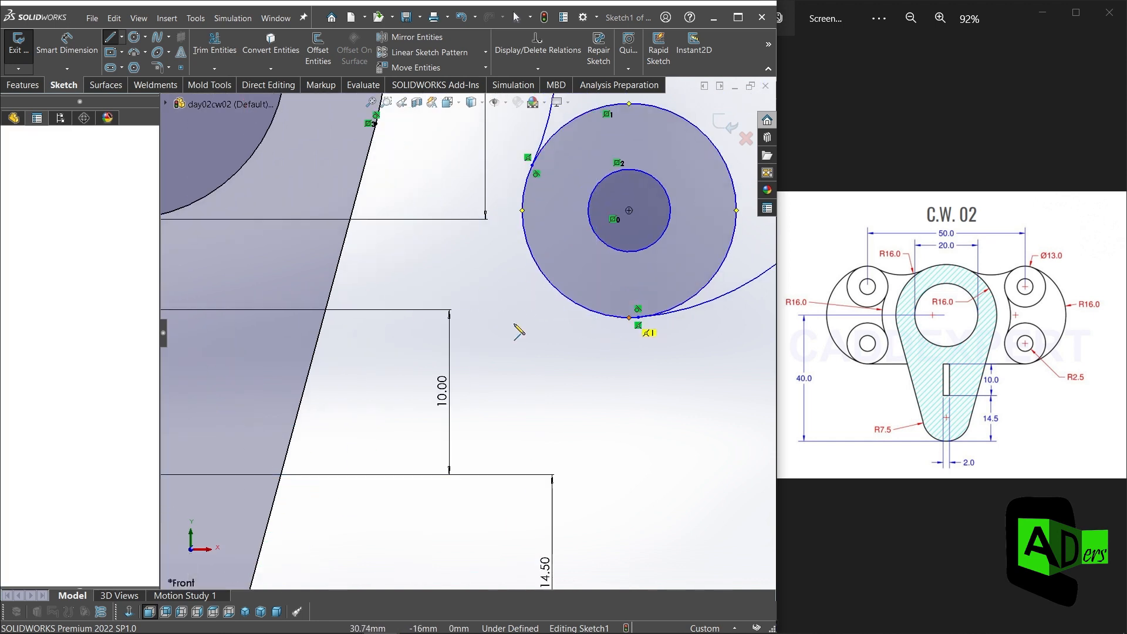
{"action": "left_click", "coordinate": [323, 318]}
{"action": "key", "text": "Escape"}
{"action": "key", "text": "f"}
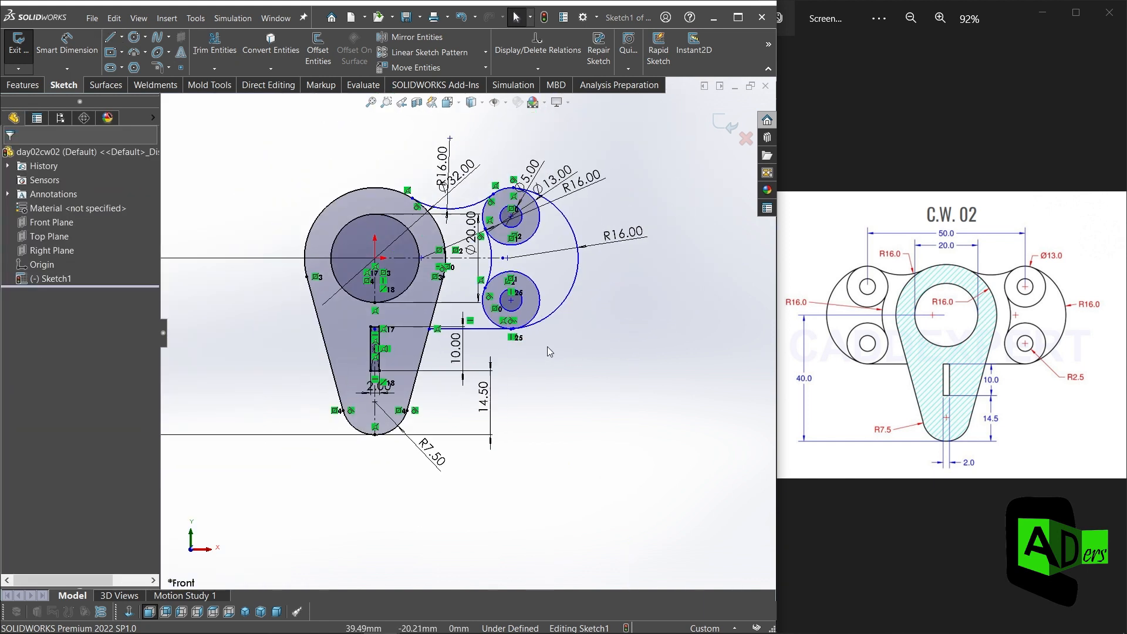
Dimension the horizontal distance from the origin to the centre of the upper 5 mm circle as 25 mm
{"action": "scroll", "coordinate": [581, 328], "scroll_direction": "up", "scroll_amount": 2}
{"action": "scroll", "coordinate": [595, 313], "scroll_direction": "down", "scroll_amount": 2}
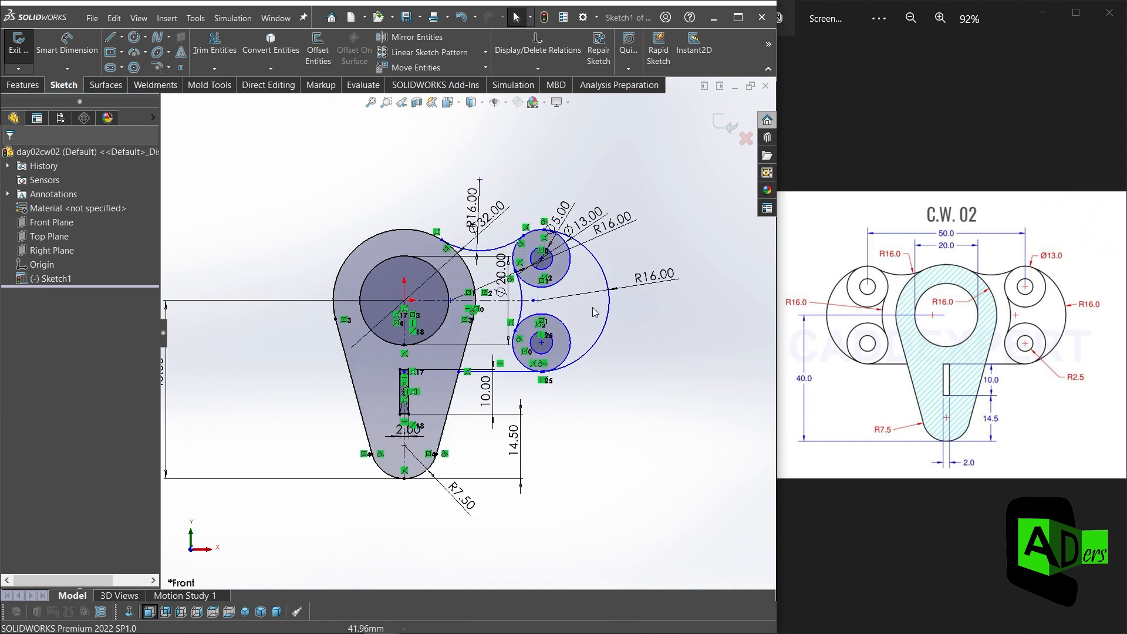
{"action": "scroll", "coordinate": [595, 312], "scroll_direction": "down", "scroll_amount": 2}
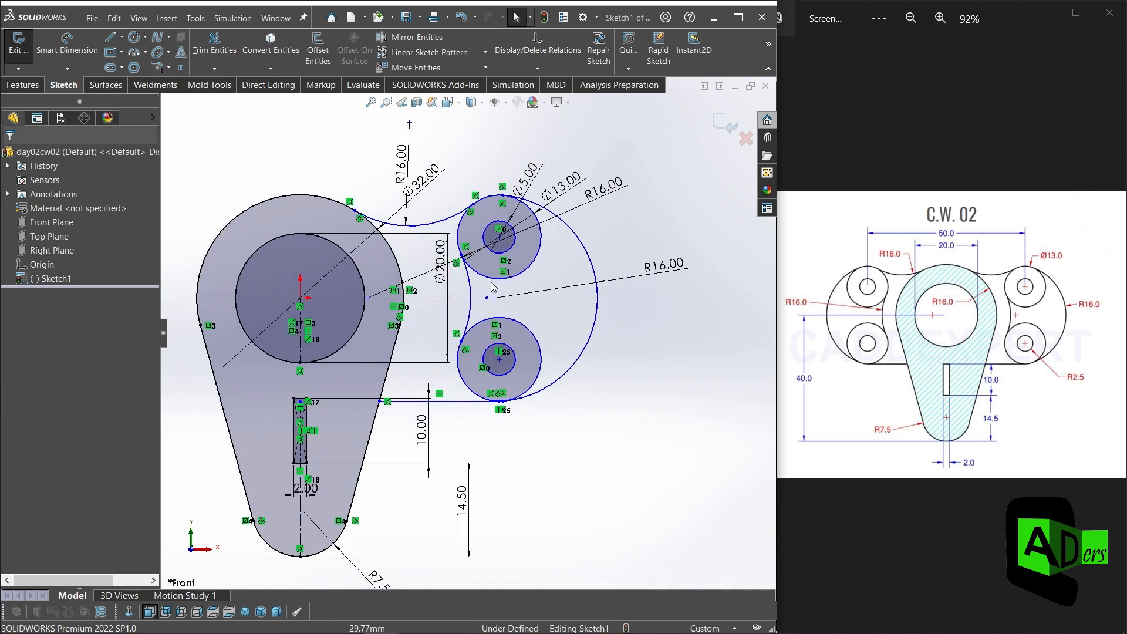
{"action": "scroll", "coordinate": [493, 286], "scroll_direction": "up", "scroll_amount": 2}
{"action": "scroll", "coordinate": [395, 201], "scroll_direction": "down", "scroll_amount": 2}
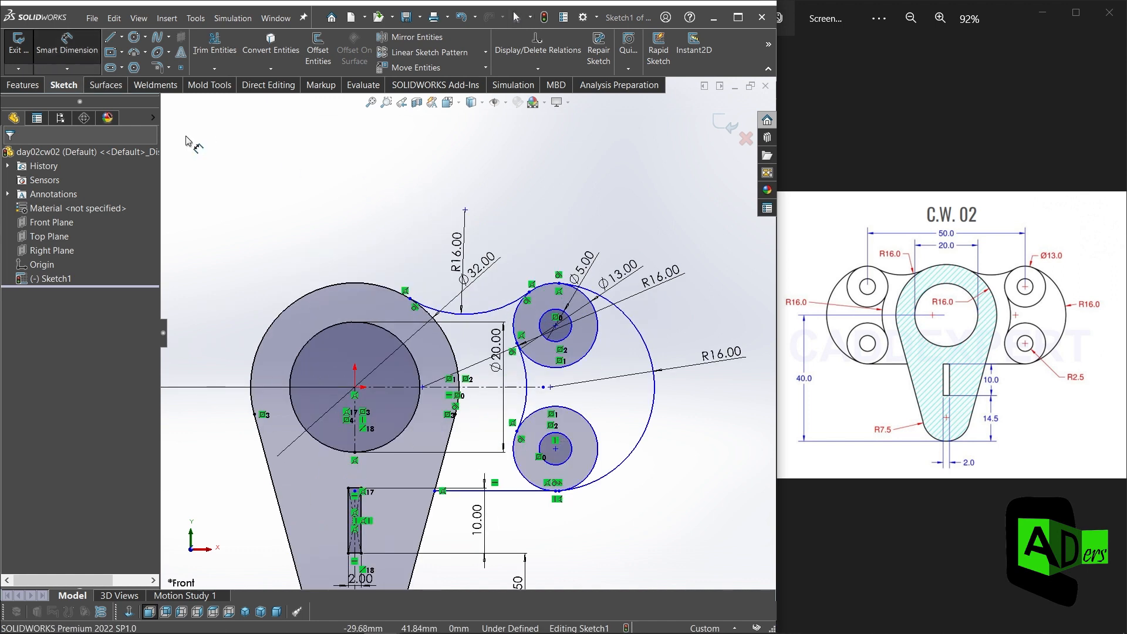
{"action": "left_click", "coordinate": [355, 390]}
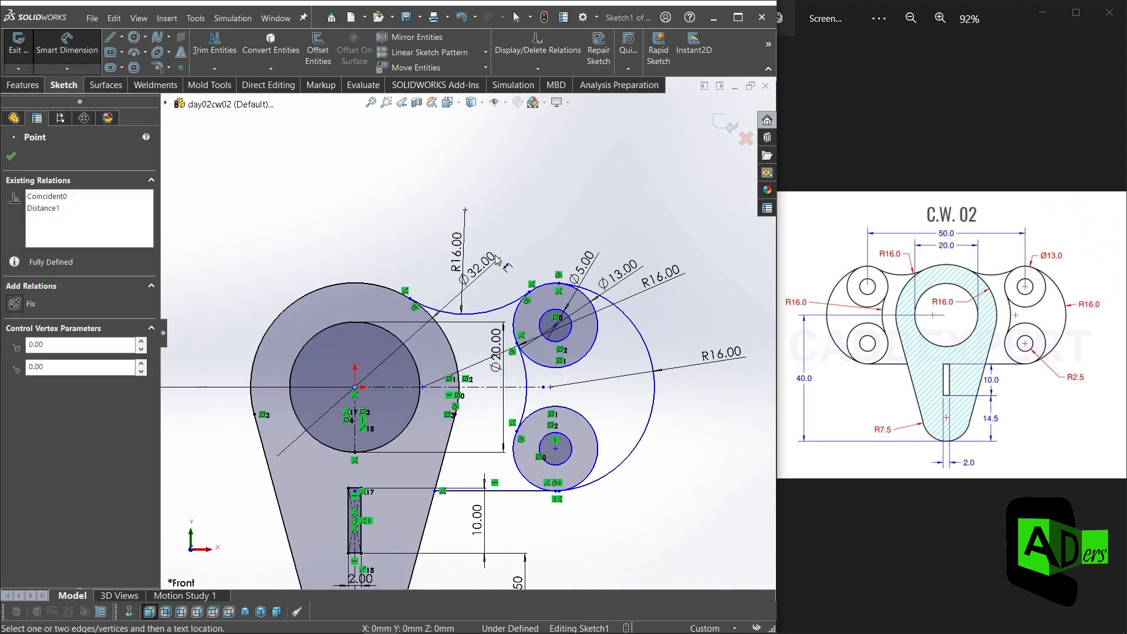
{"action": "left_click", "coordinate": [558, 327]}
{"action": "left_click", "coordinate": [527, 167]}
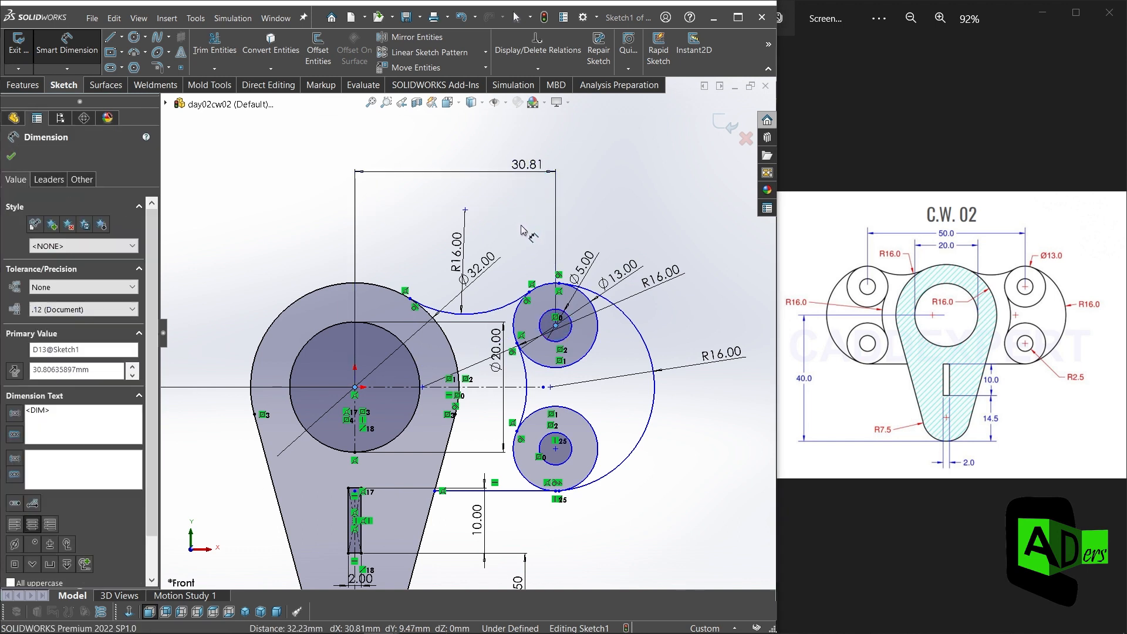
{"action": "type", "text": "25"}
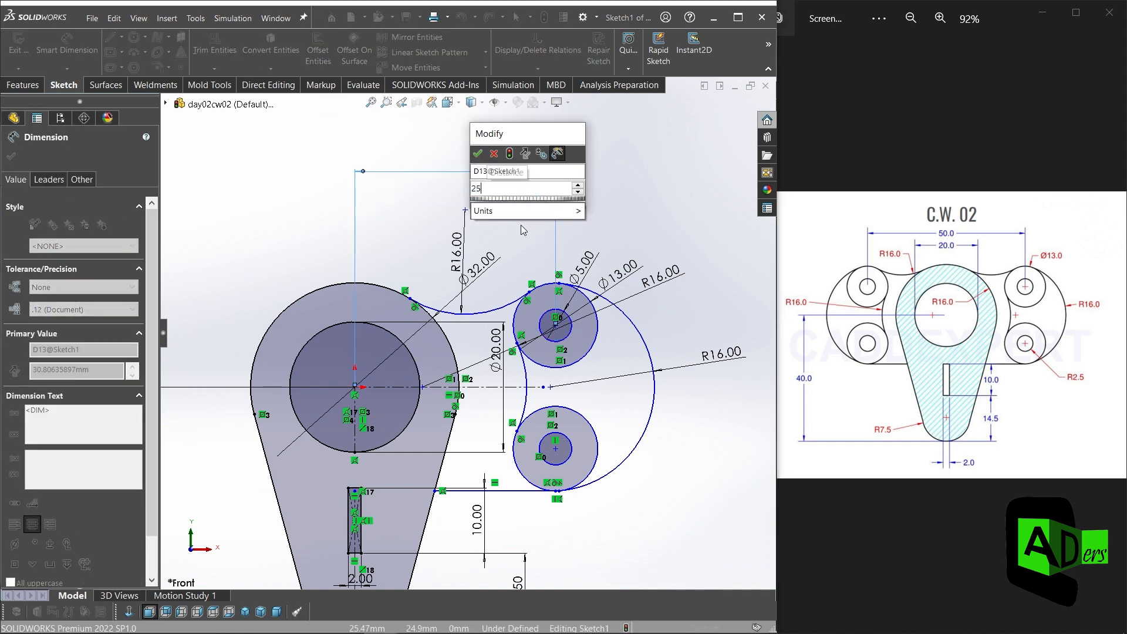
{"action": "key", "text": "Return"}
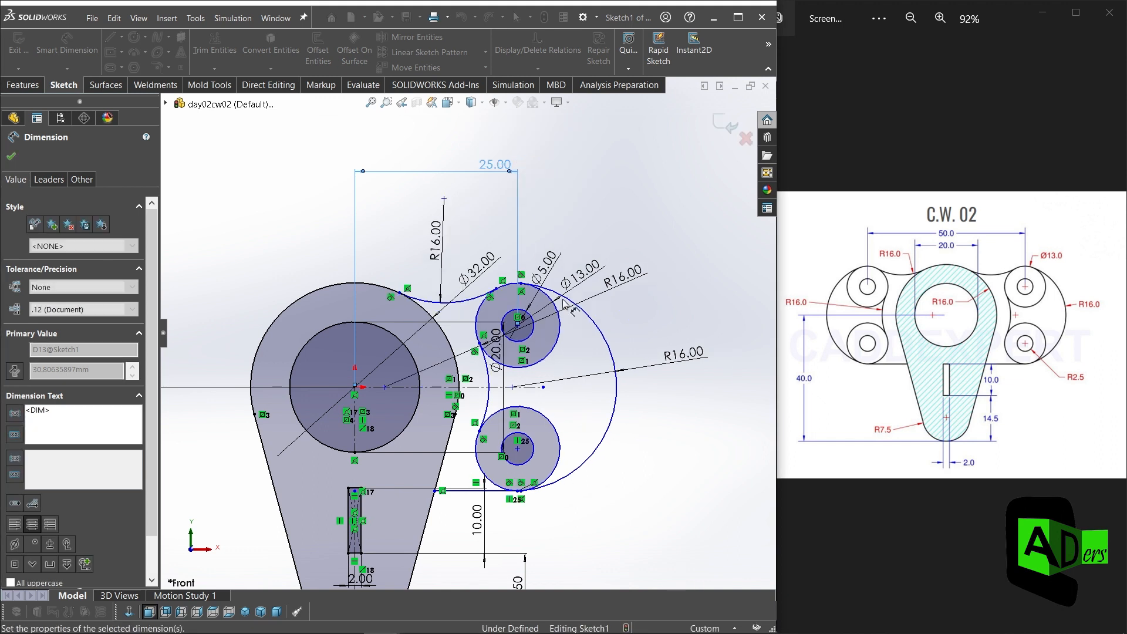
Mirror the upper R16 connecting arc, both 5 mm and 13 mm circles, the two lobe arcs and the horizontal bottom line about the vertical construction line
{"action": "scroll", "coordinate": [557, 402], "scroll_direction": "up", "scroll_amount": 3}
{"action": "scroll", "coordinate": [512, 333], "scroll_direction": "down", "scroll_amount": 2}
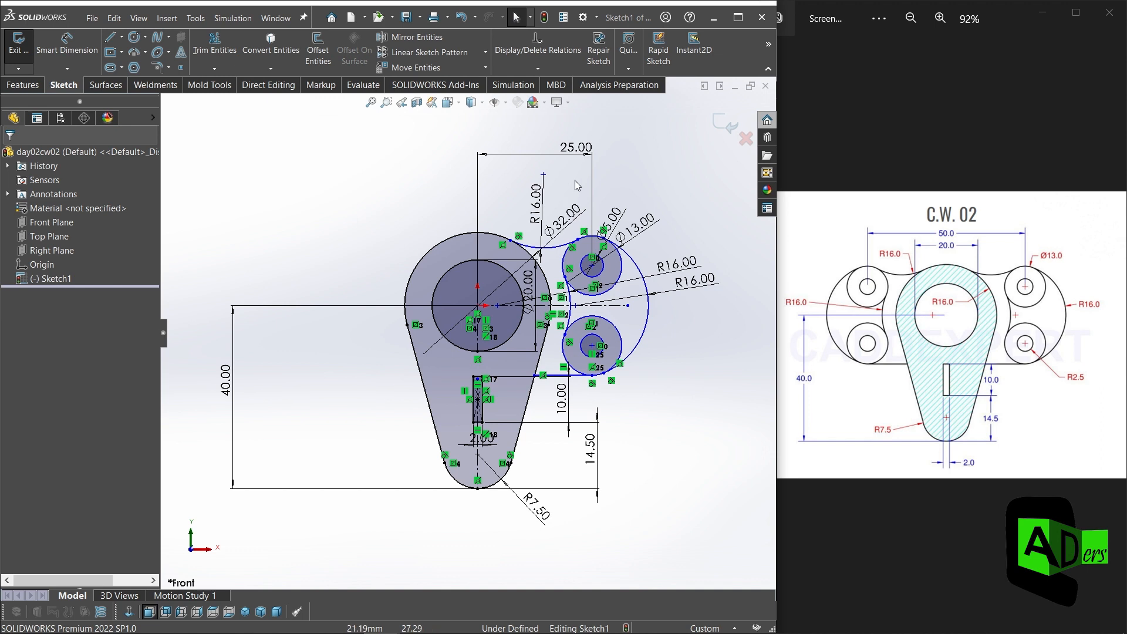
{"action": "left_click", "coordinate": [419, 38]}
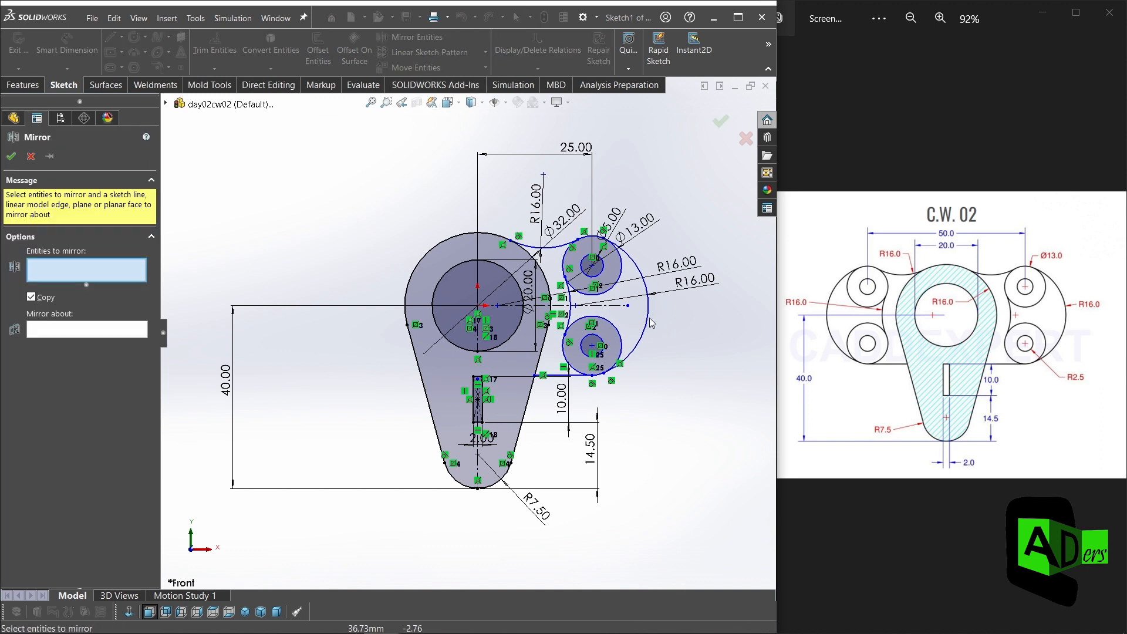
{"action": "scroll", "coordinate": [517, 294], "scroll_direction": "down", "scroll_amount": 3}
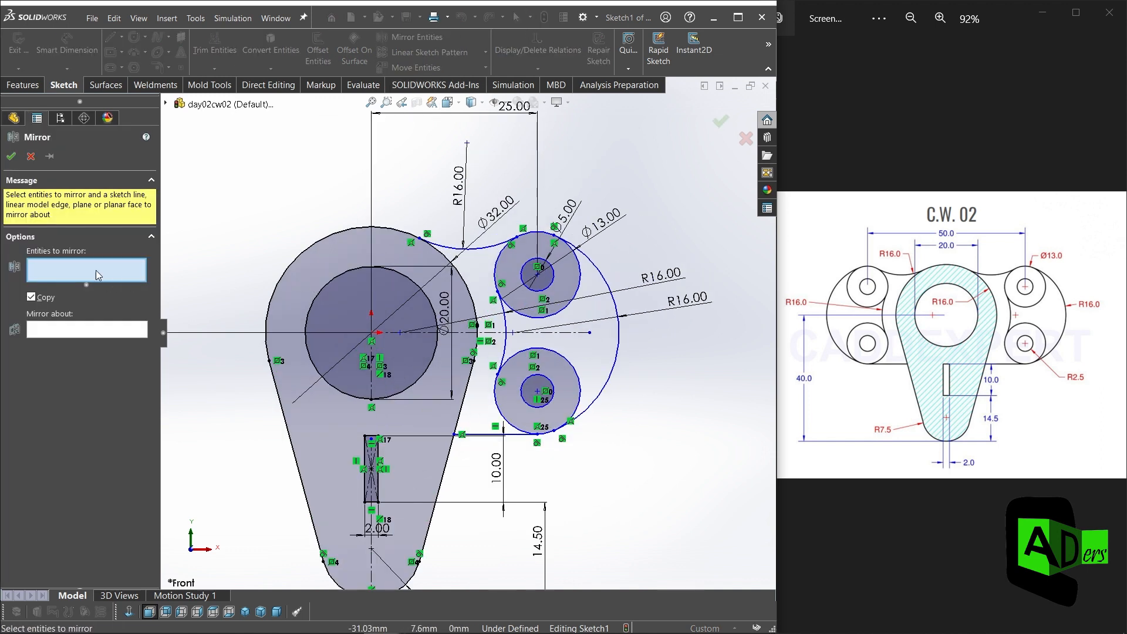
{"action": "left_click", "coordinate": [490, 249]}
{"action": "scroll", "coordinate": [543, 293], "scroll_direction": "down", "scroll_amount": 3}
{"action": "left_click", "coordinate": [579, 273]}
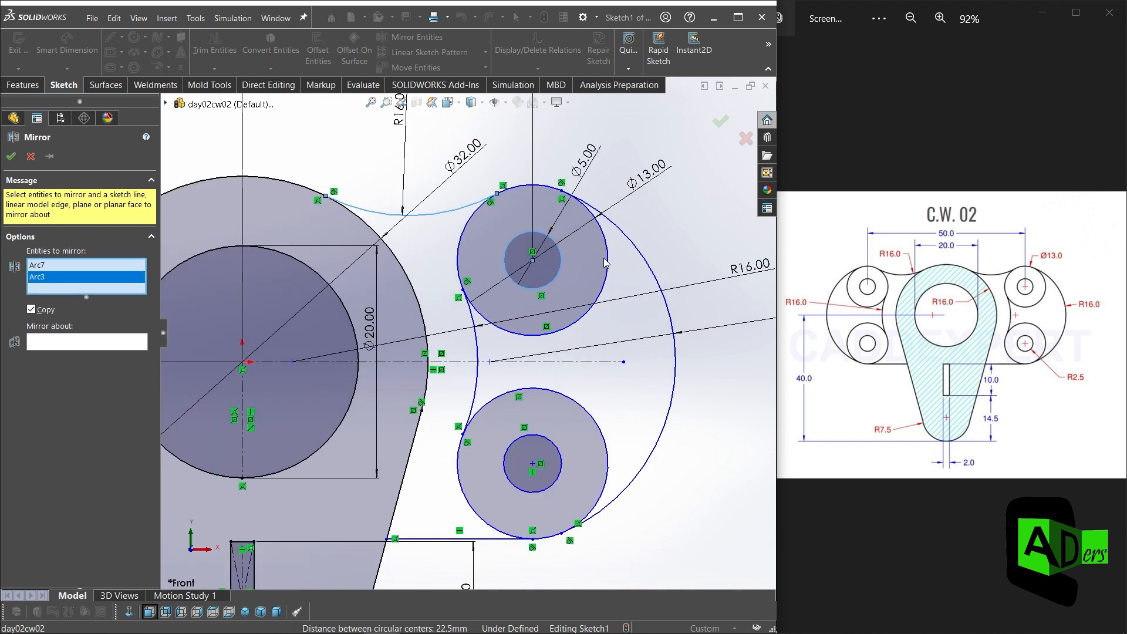
{"action": "left_click", "coordinate": [605, 263]}
{"action": "left_click", "coordinate": [478, 322]}
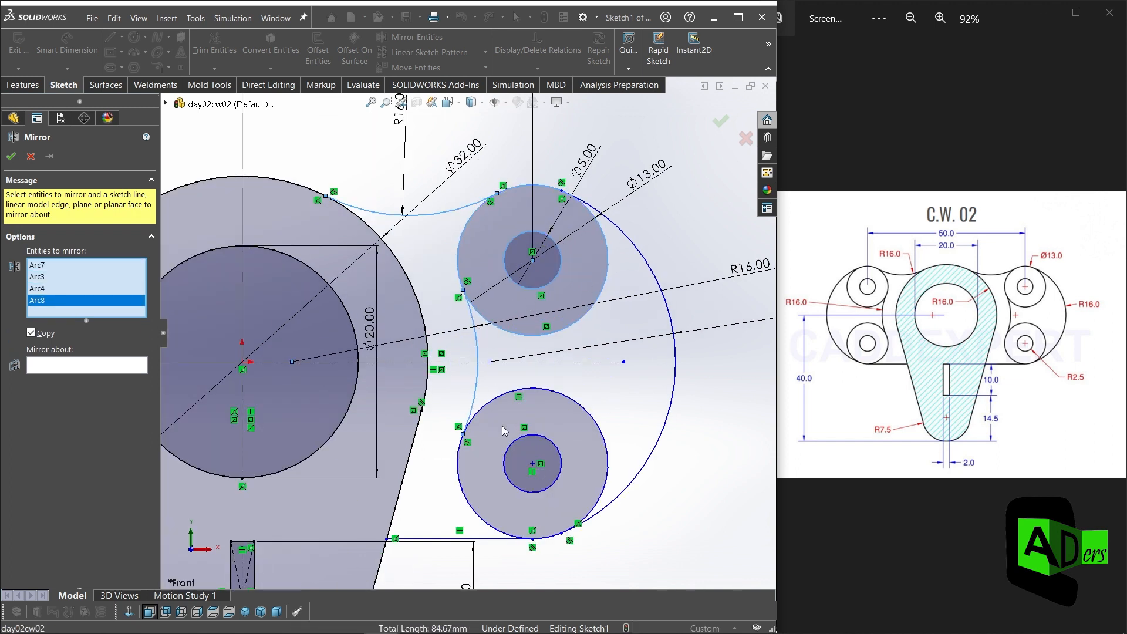
{"action": "left_click", "coordinate": [508, 400]}
{"action": "left_click", "coordinate": [552, 448]}
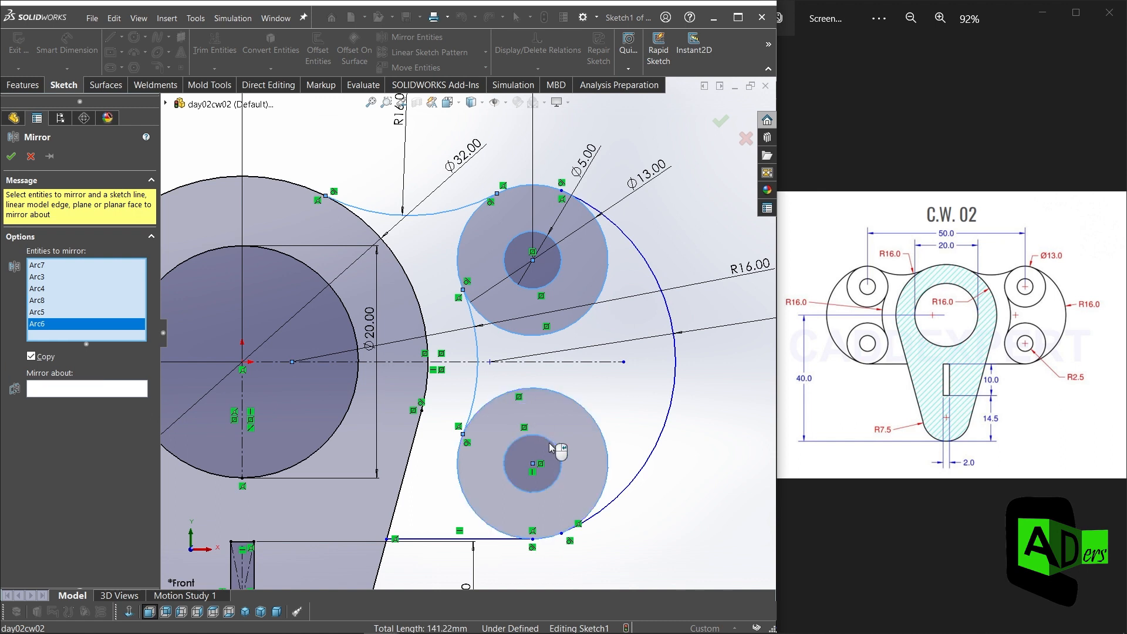
{"action": "left_click", "coordinate": [671, 362]}
{"action": "middle_click_drag", "start_coordinate": [505, 587], "coordinate": [491, 503], "text": "ctrl"}
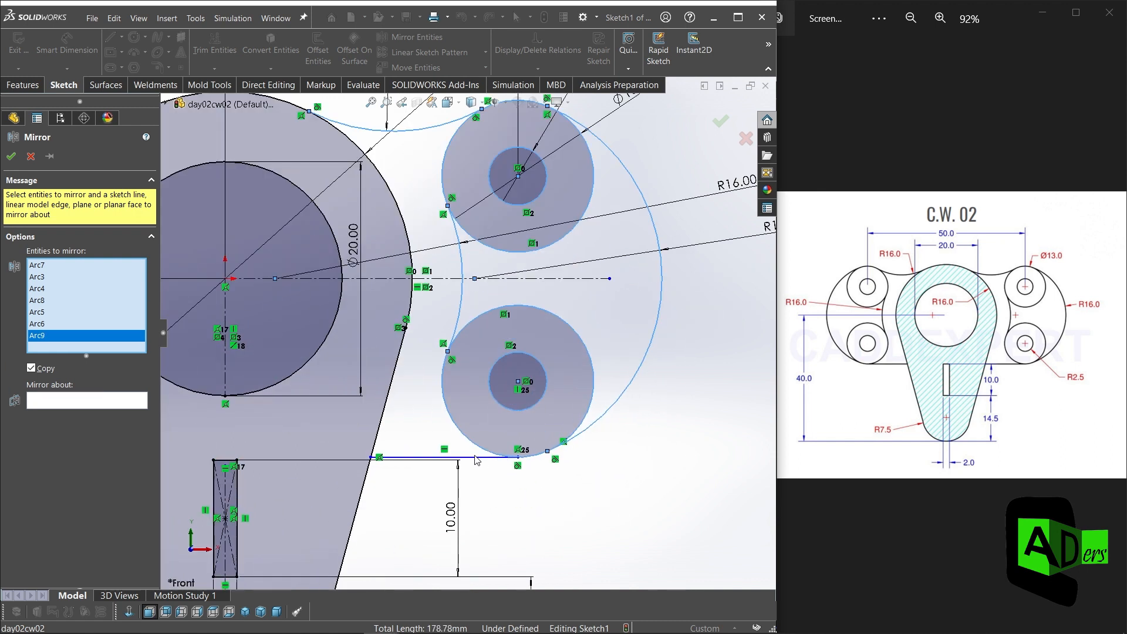
{"action": "left_click", "coordinate": [477, 458]}
{"action": "scroll", "coordinate": [463, 434], "scroll_direction": "up", "scroll_amount": 3}
{"action": "left_click", "coordinate": [114, 413]}
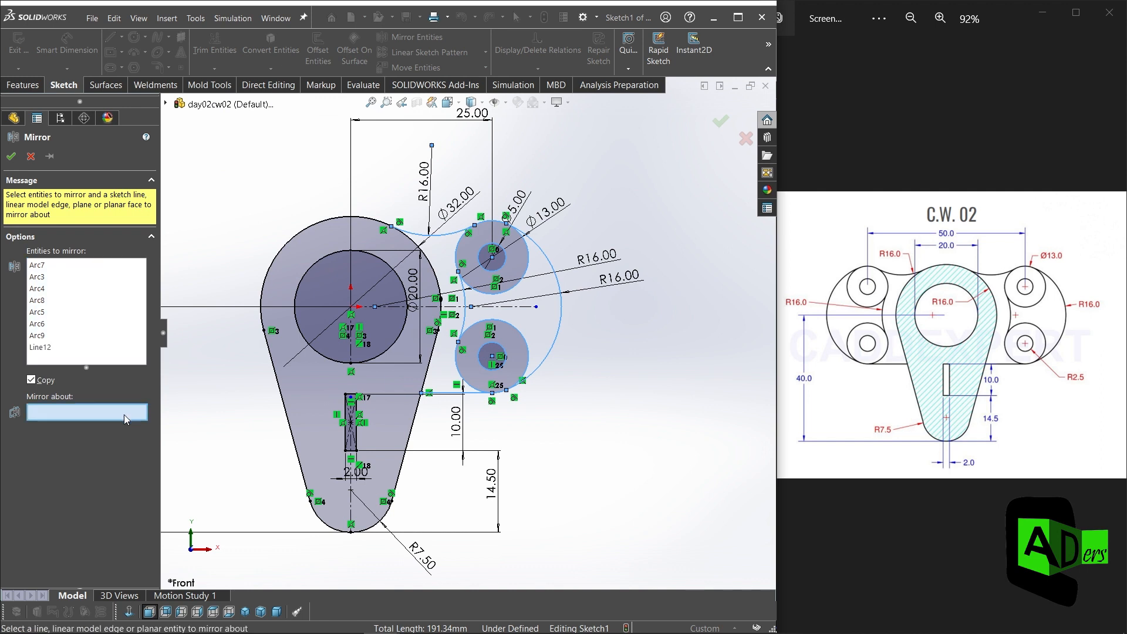
{"action": "scroll", "coordinate": [376, 364], "scroll_direction": "down", "scroll_amount": 2}
{"action": "left_click", "coordinate": [361, 332]}
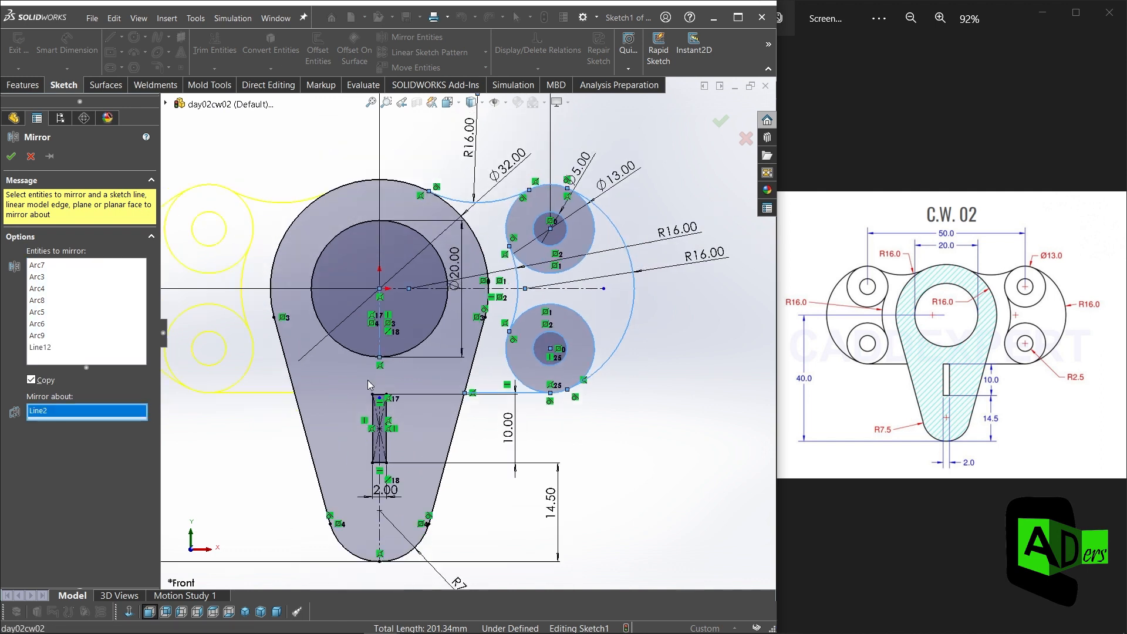
{"action": "scroll", "coordinate": [367, 379], "scroll_direction": "up", "scroll_amount": 2}
{"action": "scroll", "coordinate": [397, 305], "scroll_direction": "down", "scroll_amount": 1}
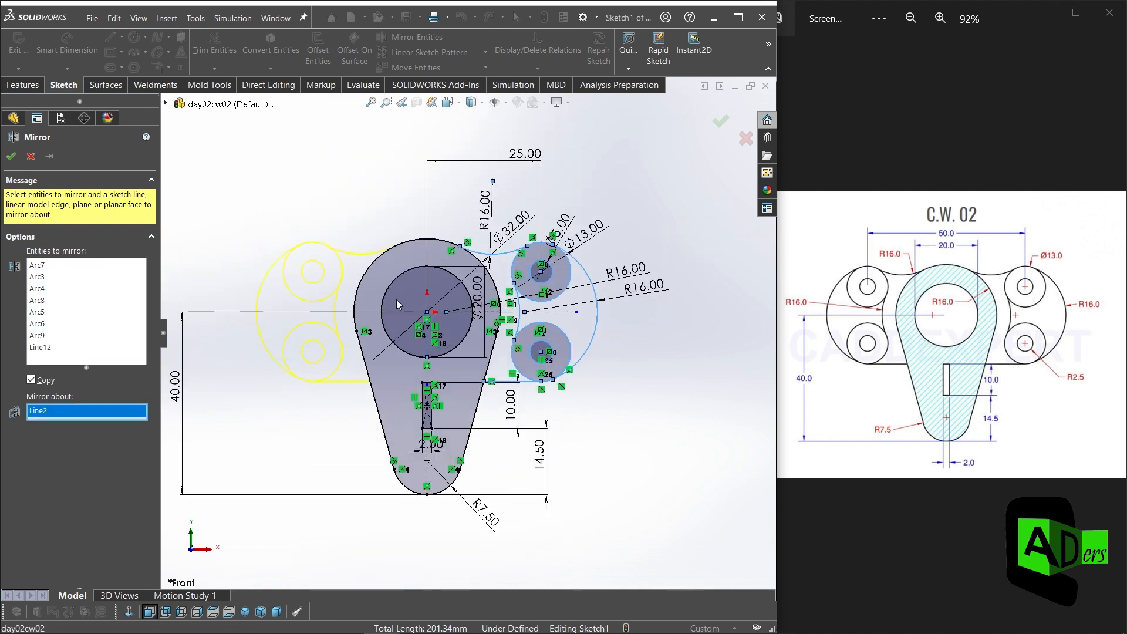
{"action": "left_click", "coordinate": [10, 156]}
{"action": "scroll", "coordinate": [237, 145], "scroll_direction": "down", "scroll_amount": 1}
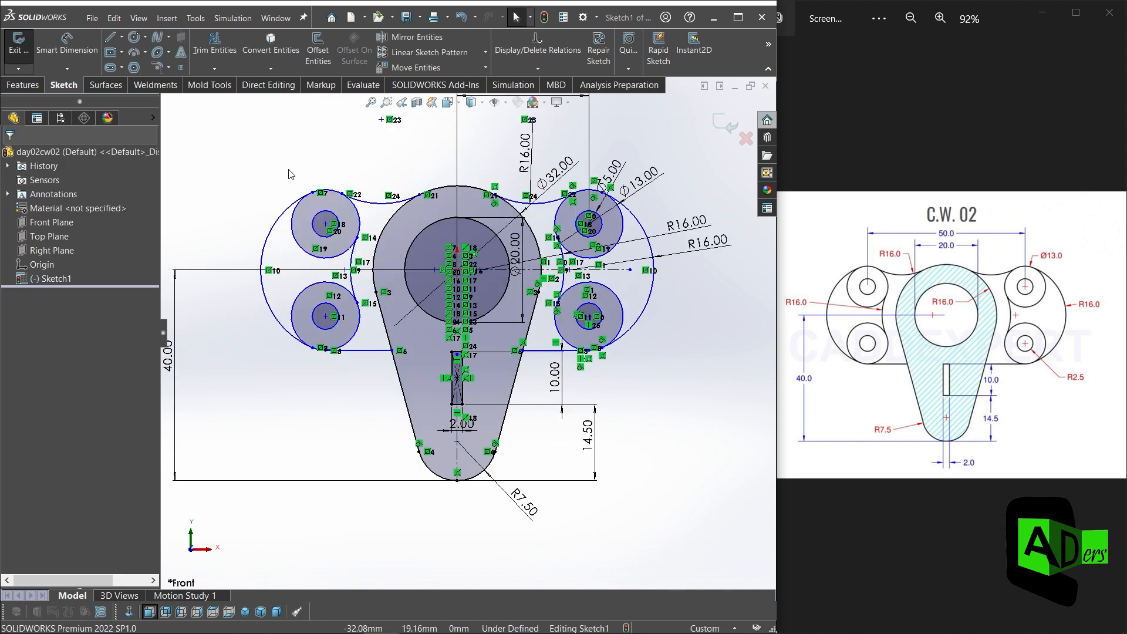
Start an Area Hatch/Fill by boundary and select the arm's outer outline: the 32 mm arc, both slanted edges and the R7.5 arc
{"action": "key", "text": "z"}
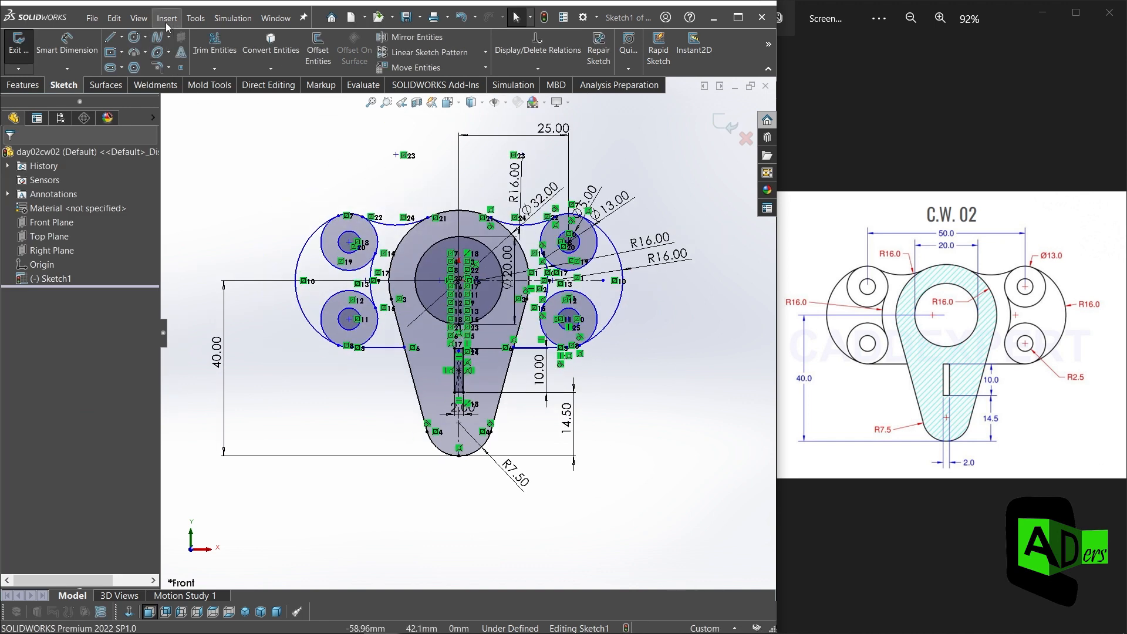
{"action": "left_click", "coordinate": [196, 19]}
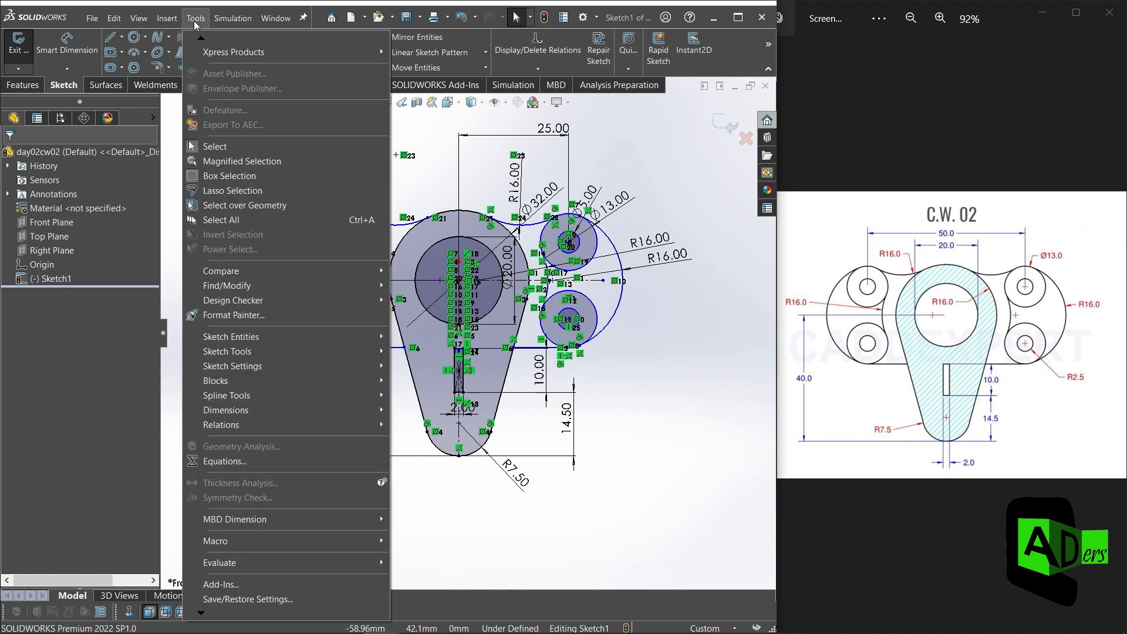
{"action": "mouse_move", "coordinate": [248, 355]}
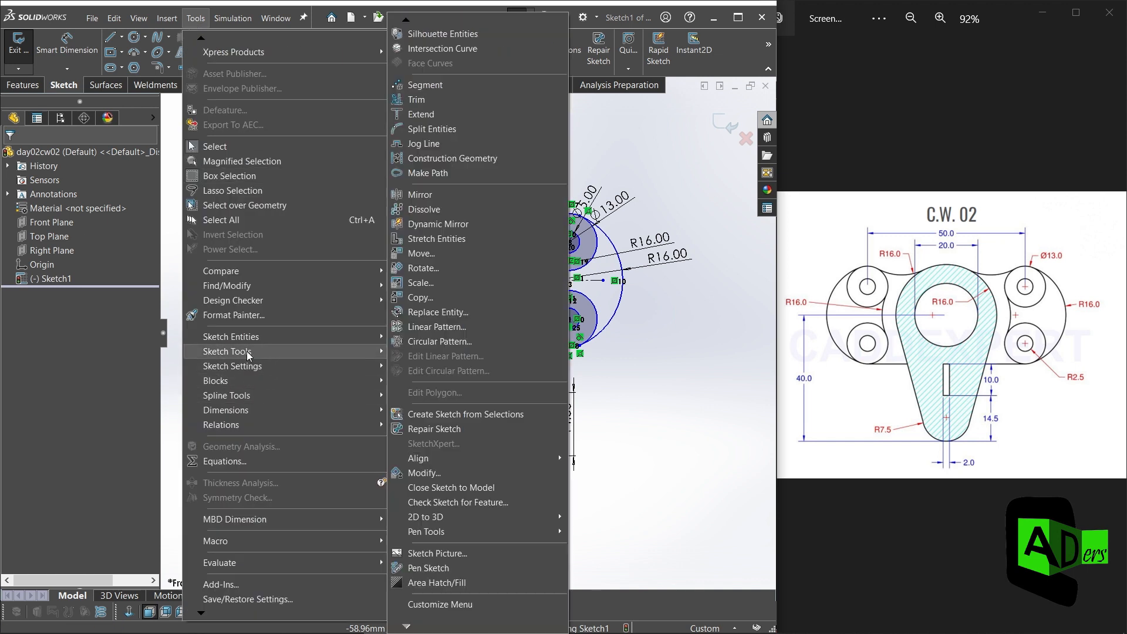
{"action": "left_click", "coordinate": [448, 582]}
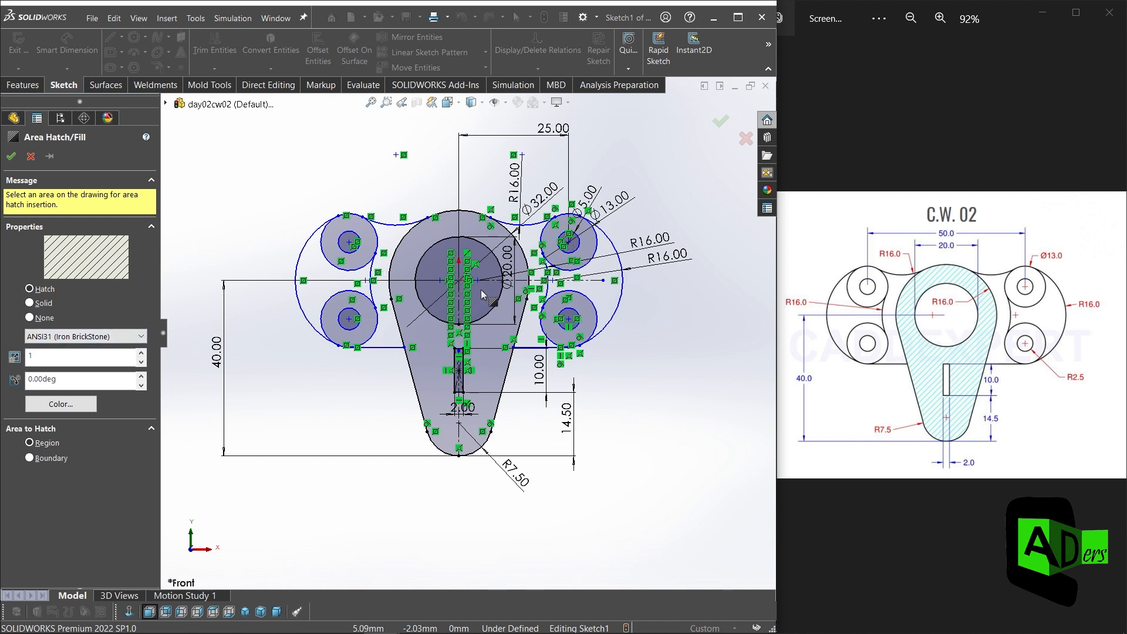
{"action": "scroll", "coordinate": [414, 294], "scroll_direction": "down", "scroll_amount": 3}
{"action": "left_click", "coordinate": [82, 458]}
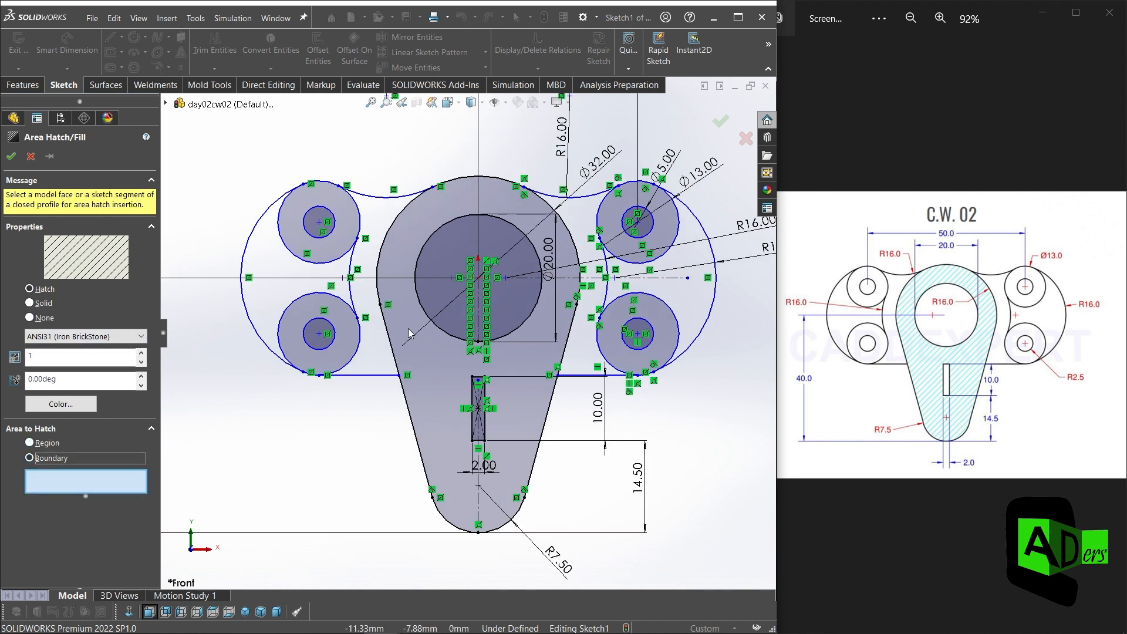
{"action": "scroll", "coordinate": [386, 227], "scroll_direction": "down", "scroll_amount": 2}
{"action": "left_click", "coordinate": [379, 192]}
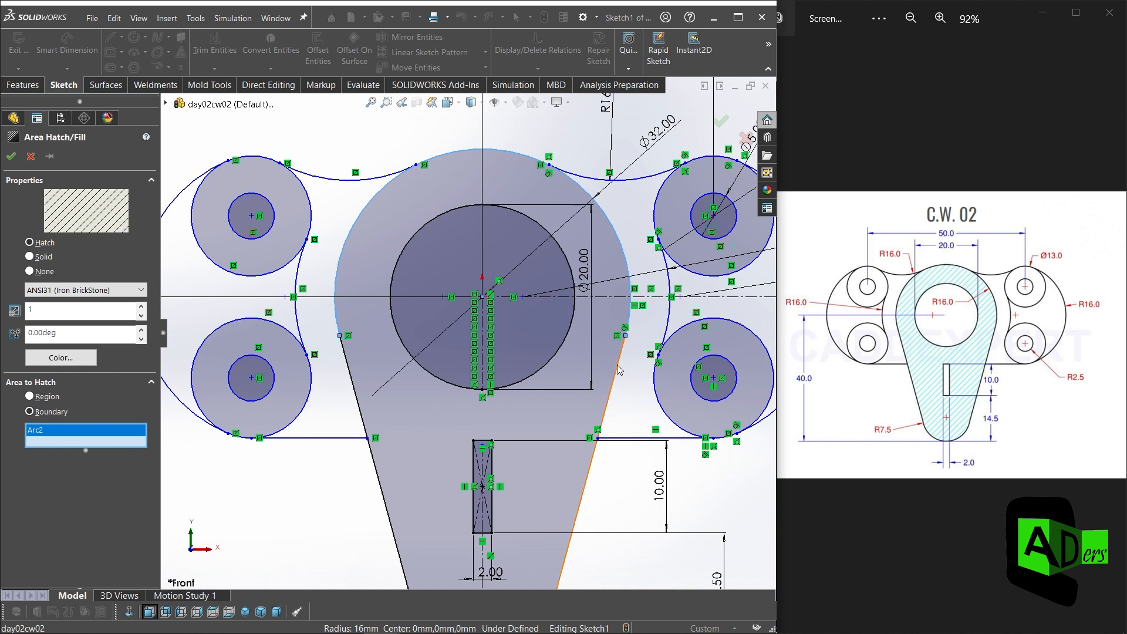
{"action": "left_click", "coordinate": [586, 482]}
{"action": "scroll", "coordinate": [507, 455], "scroll_direction": "up", "scroll_amount": 4}
{"action": "scroll", "coordinate": [480, 469], "scroll_direction": "down", "scroll_amount": 3}
{"action": "left_click", "coordinate": [479, 471]}
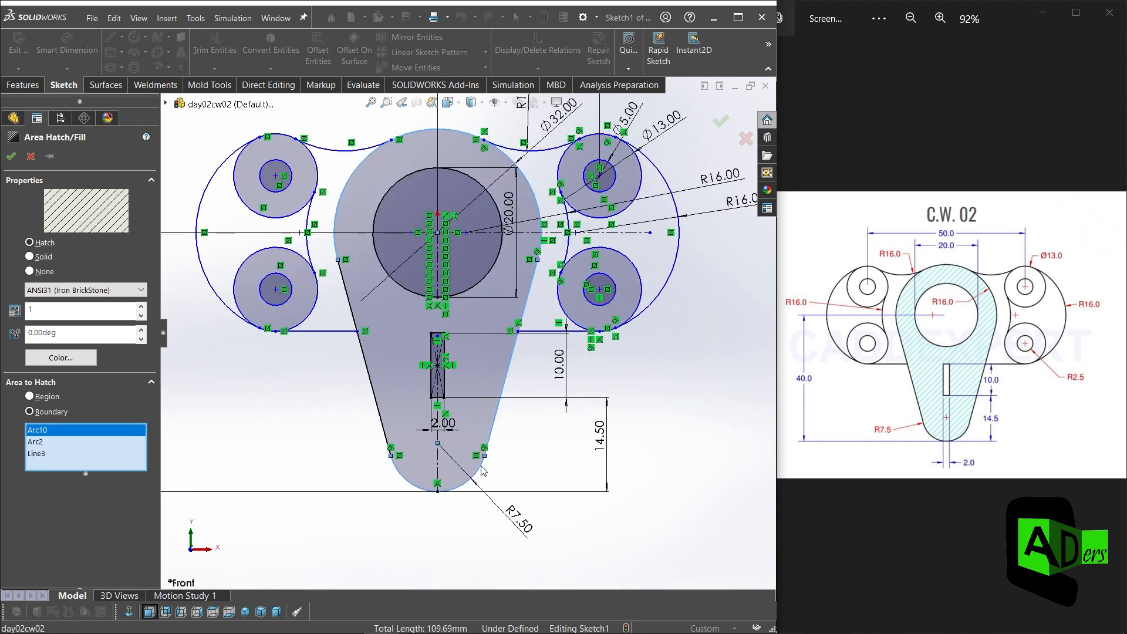
{"action": "scroll", "coordinate": [409, 402], "scroll_direction": "down", "scroll_amount": 1}
{"action": "left_click", "coordinate": [371, 401]}
{"action": "scroll", "coordinate": [393, 352], "scroll_direction": "up", "scroll_amount": 2}
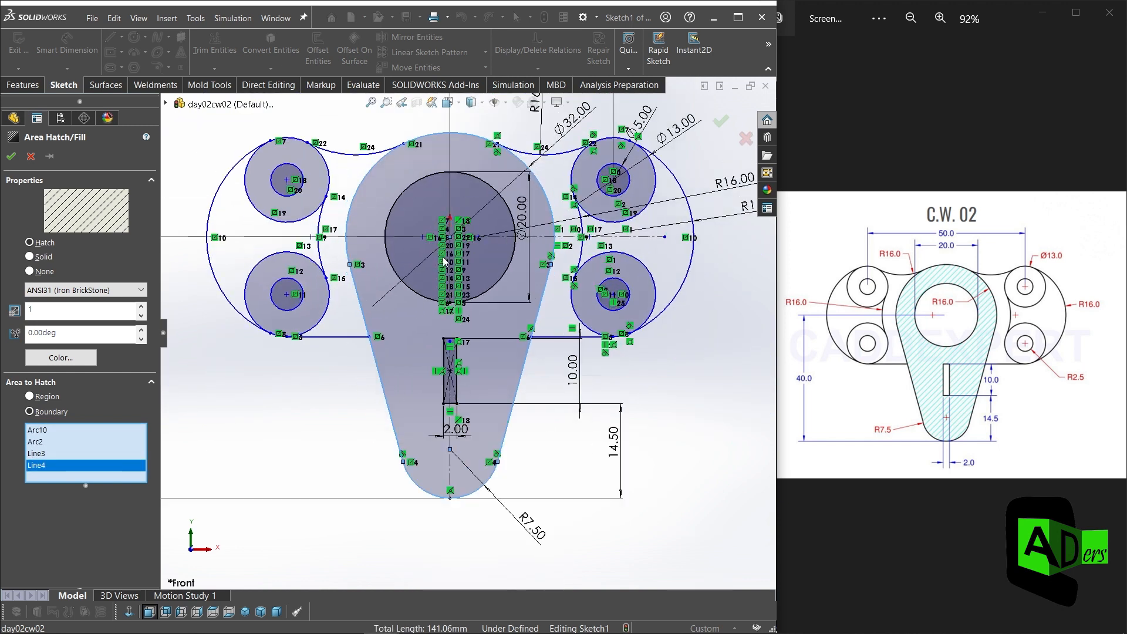
Add the 20 mm circle and the slot's four edges to the hatch boundary and apply the ANSI31 (Iron BrickStone) hatch
{"action": "scroll", "coordinate": [414, 302], "scroll_direction": "down", "scroll_amount": 2}
{"action": "left_click", "coordinate": [409, 306]}
{"action": "scroll", "coordinate": [430, 290], "scroll_direction": "down", "scroll_amount": 3}
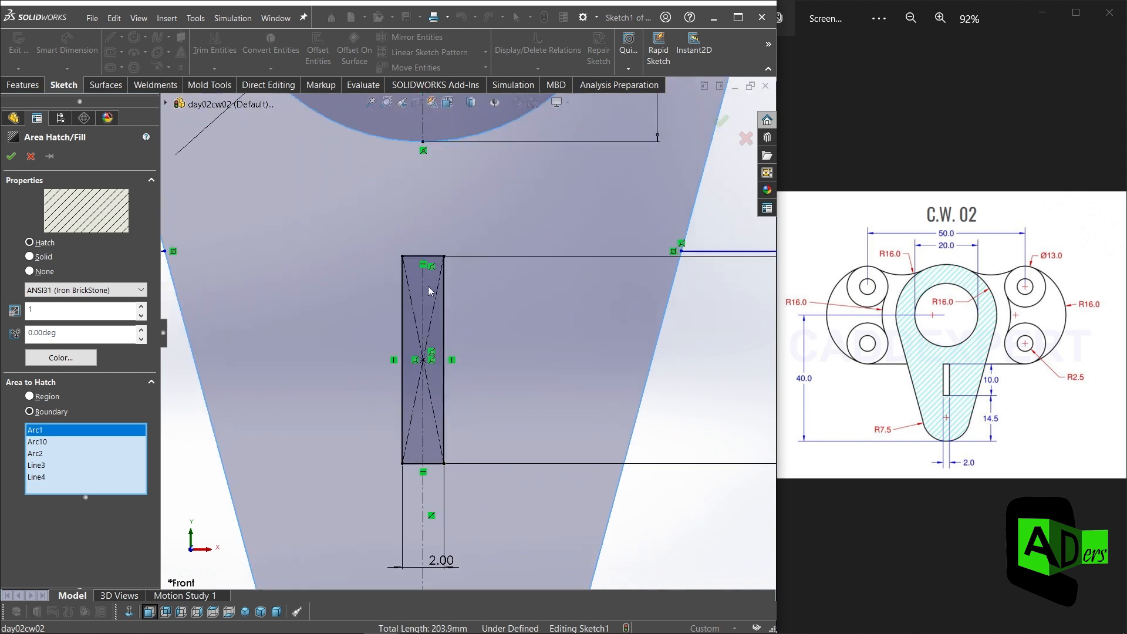
{"action": "left_click", "coordinate": [428, 258]}
{"action": "left_click", "coordinate": [445, 290]}
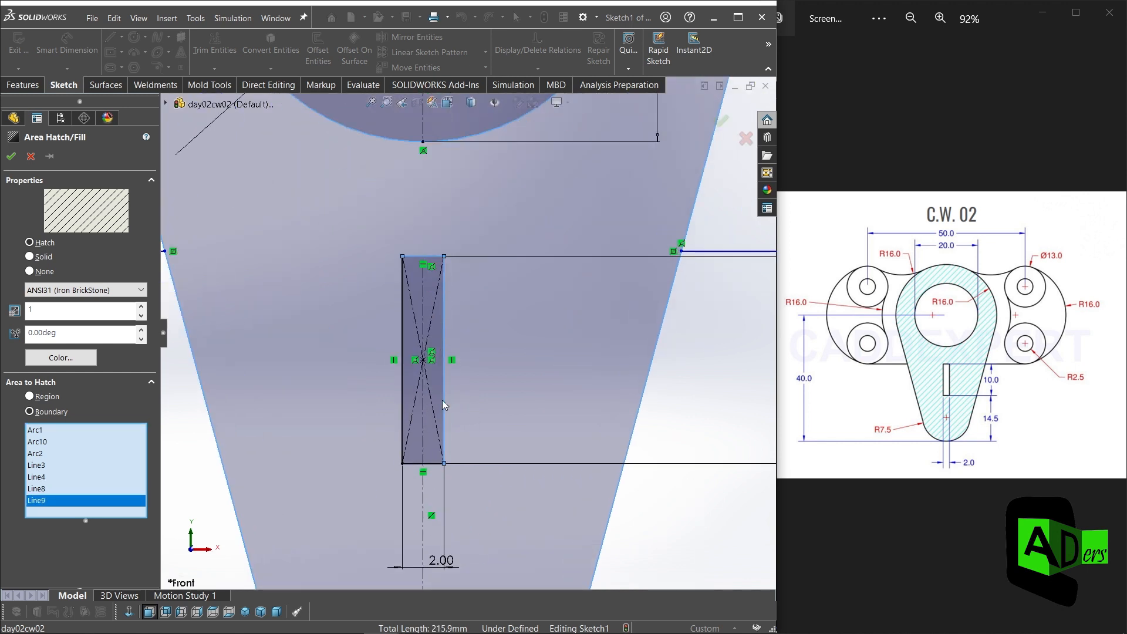
{"action": "left_click", "coordinate": [429, 465]}
{"action": "left_click", "coordinate": [402, 417]}
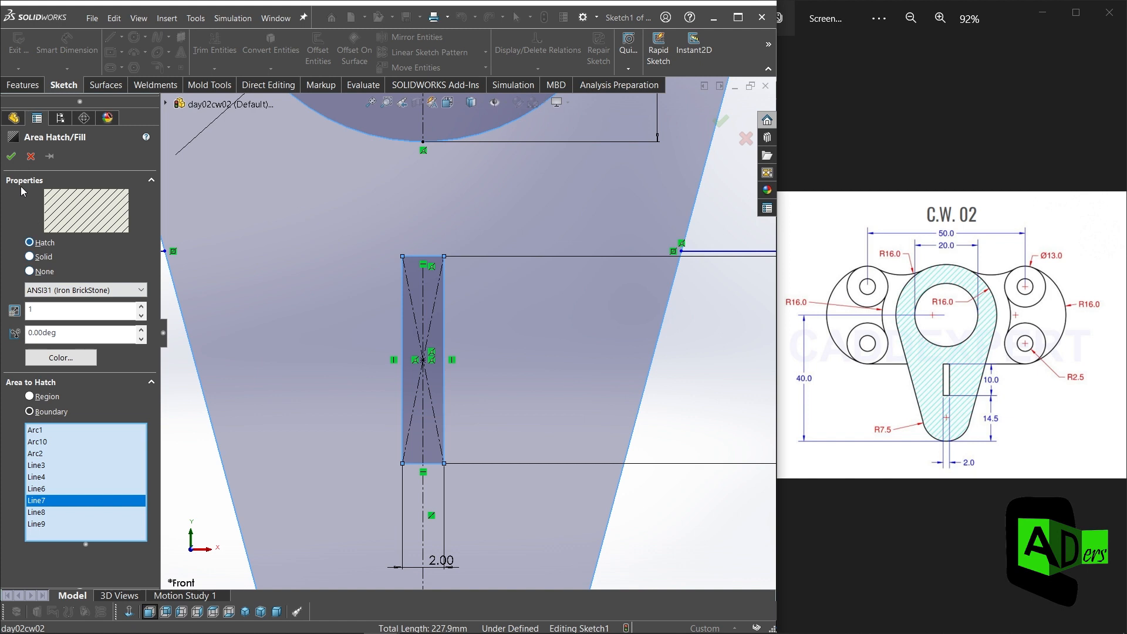
{"action": "left_click", "coordinate": [10, 156]}
{"action": "scroll", "coordinate": [538, 334], "scroll_direction": "up", "scroll_amount": 5}
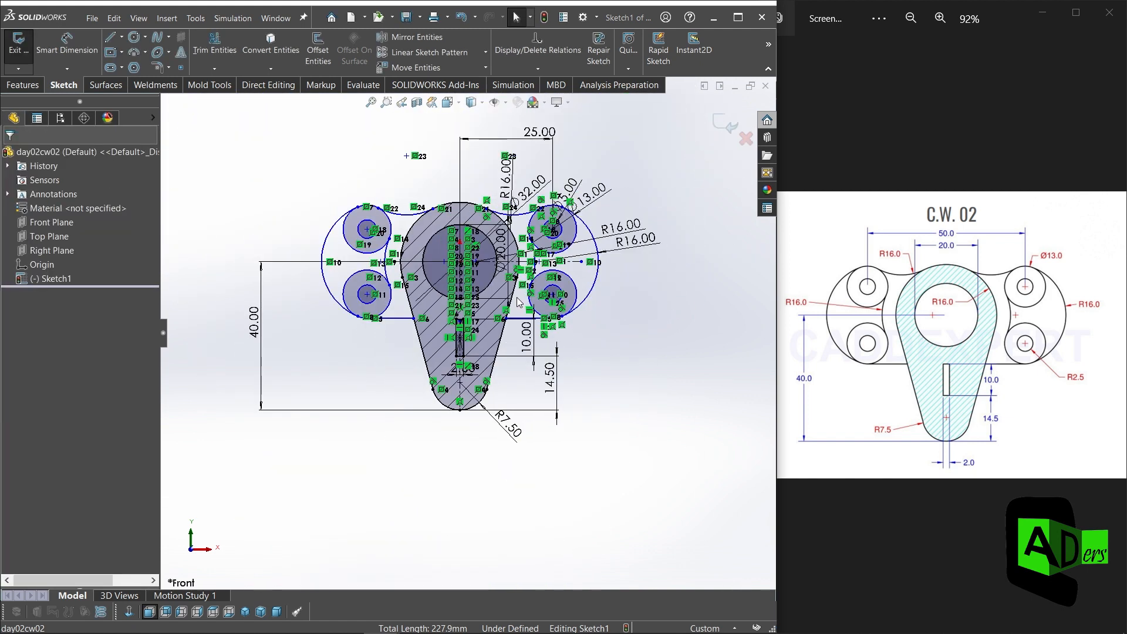
{"action": "scroll", "coordinate": [518, 302], "scroll_direction": "down", "scroll_amount": 2}
{"action": "scroll", "coordinate": [660, 308], "scroll_direction": "up", "scroll_amount": 2}
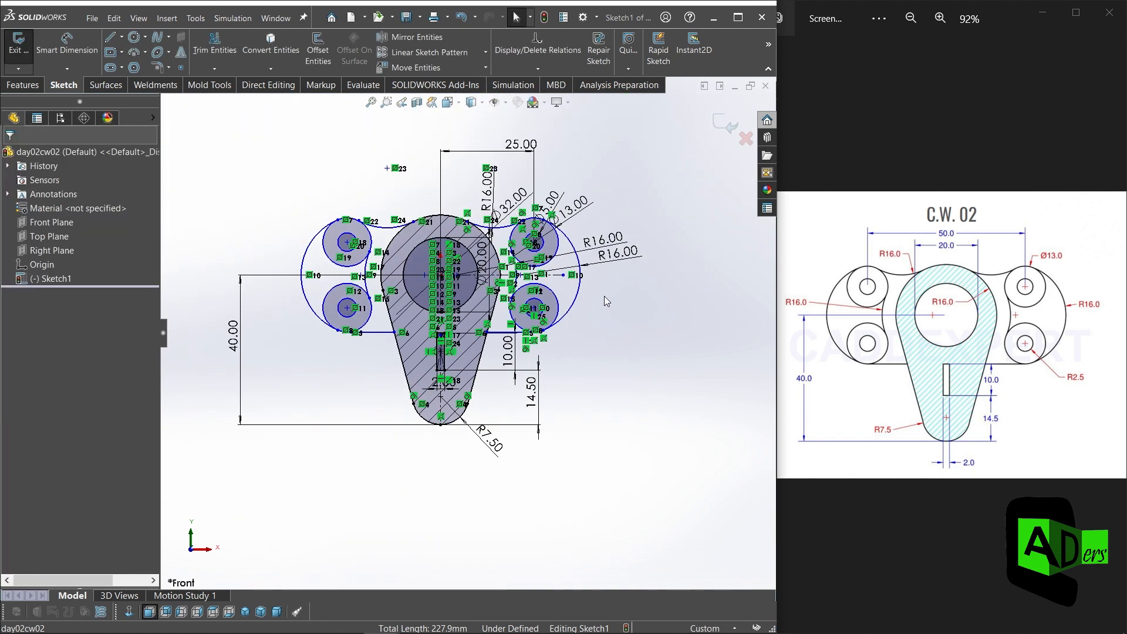
{"action": "scroll", "coordinate": [612, 315], "scroll_direction": "down", "scroll_amount": 2}
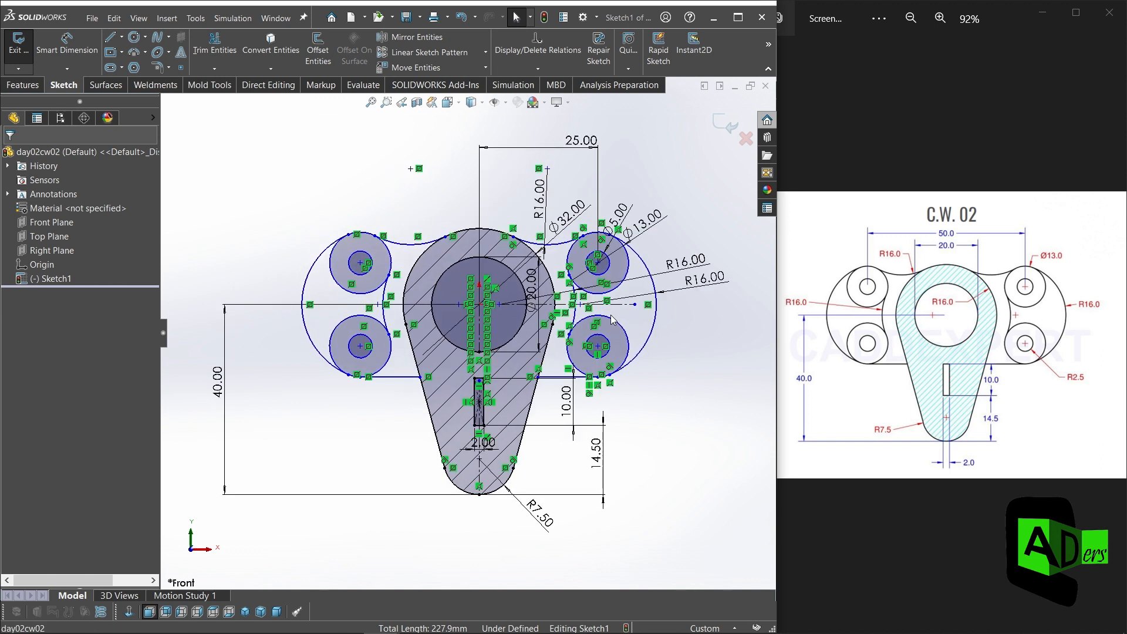